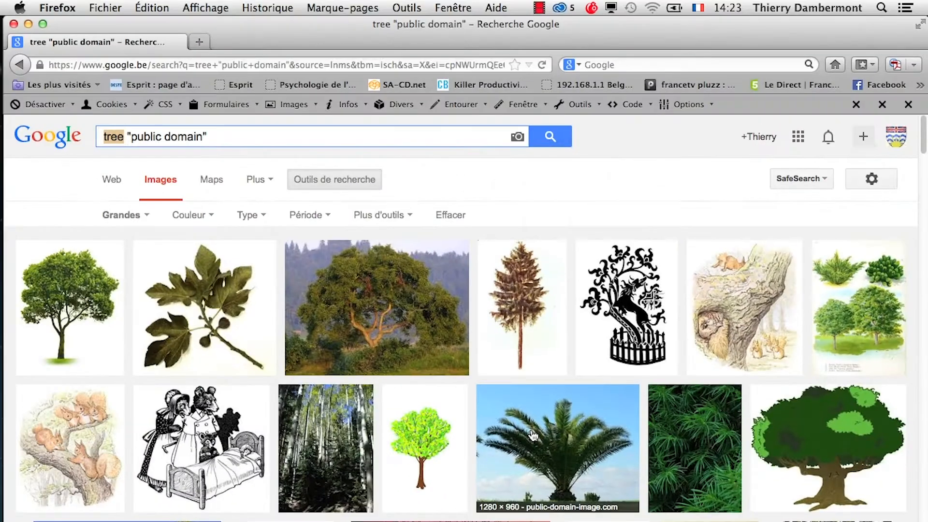
- Open the 1280 × 960 palm tree result in a new tab and display its full-size image
right_click(533, 435)
left_click(595, 100)
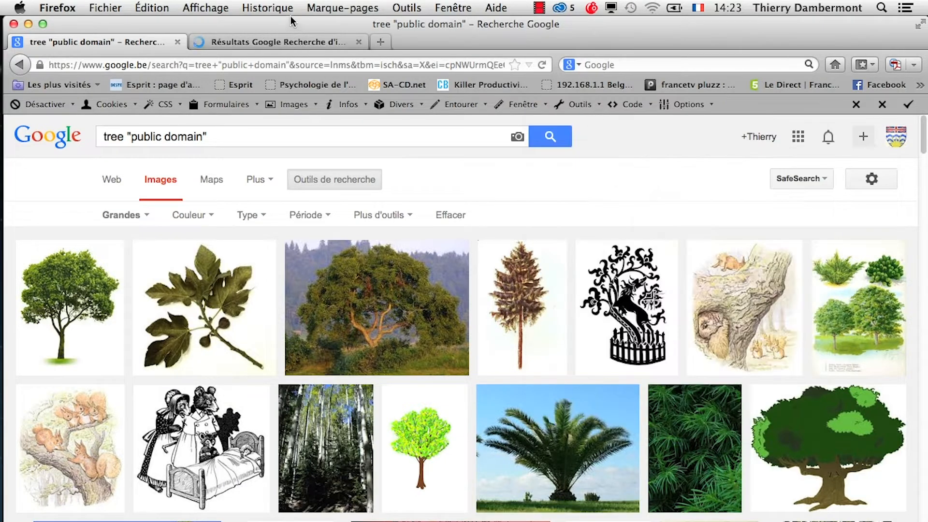
left_click(293, 40)
left_click(739, 381)
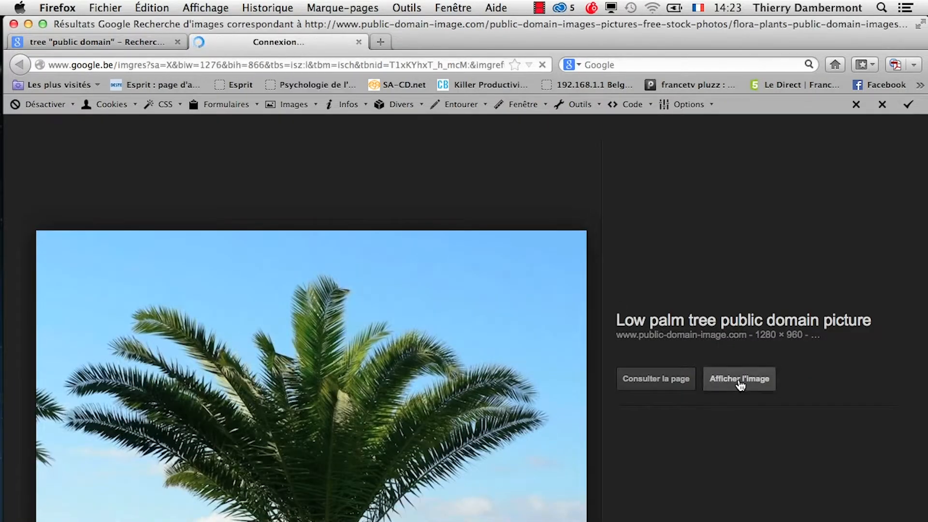
- Save the palm tree image as palmier.jpg in the "jeudi 10 octobre 2013" folder on the desktop (Bureau)
right_click(454, 319)
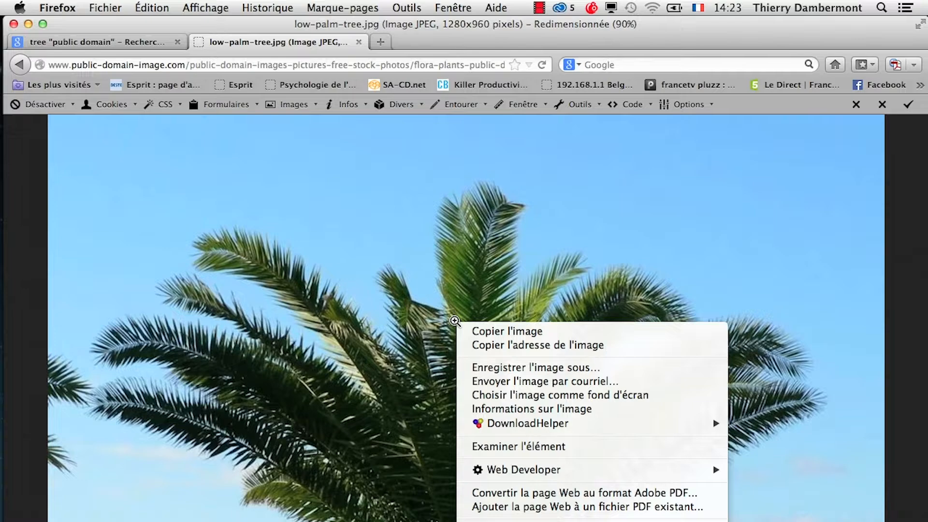
left_click(532, 369)
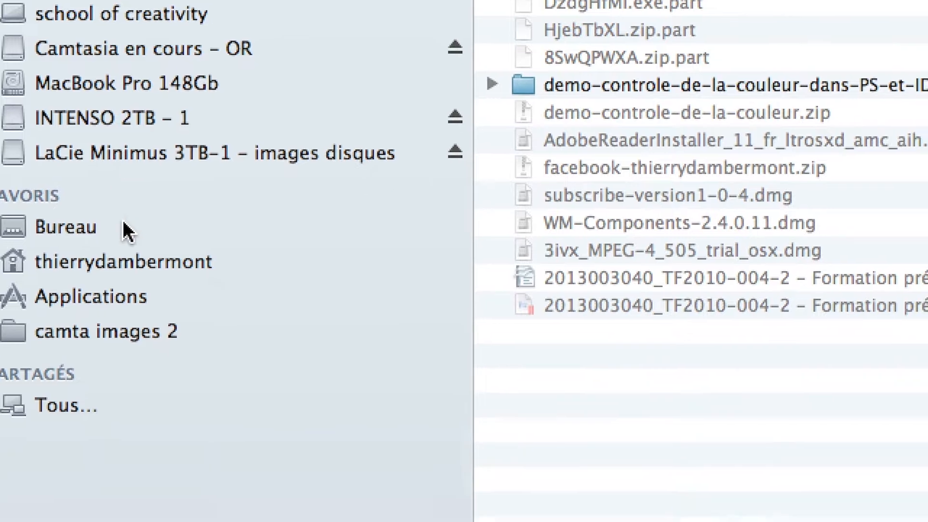
left_click(140, 346)
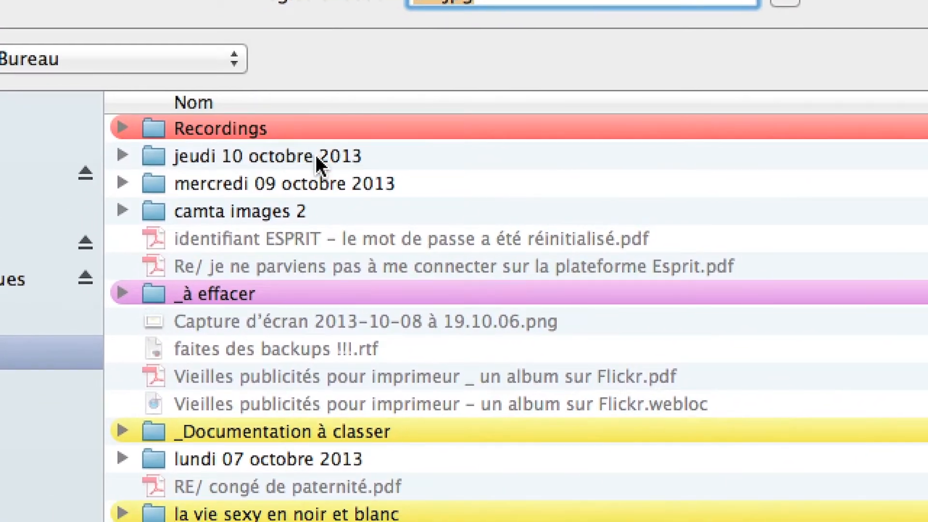
double_click(316, 154)
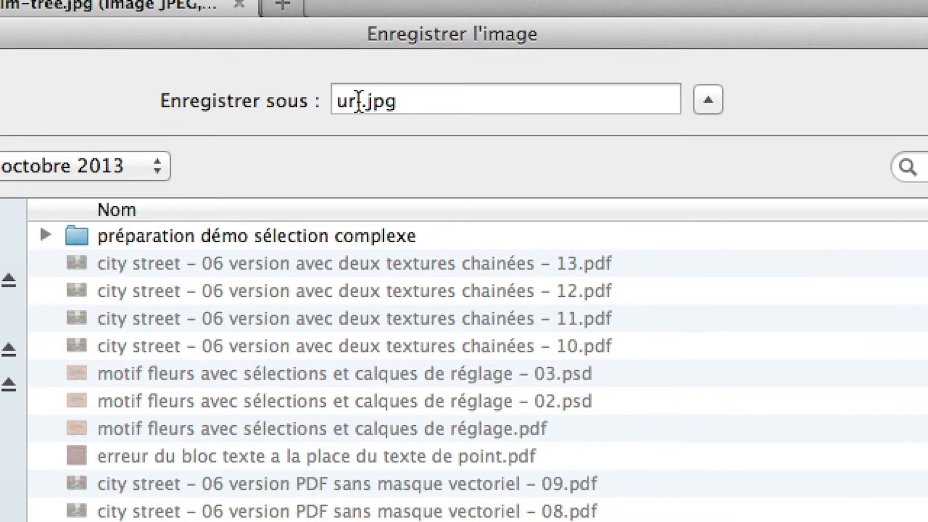
double_click(359, 101)
type("palm")
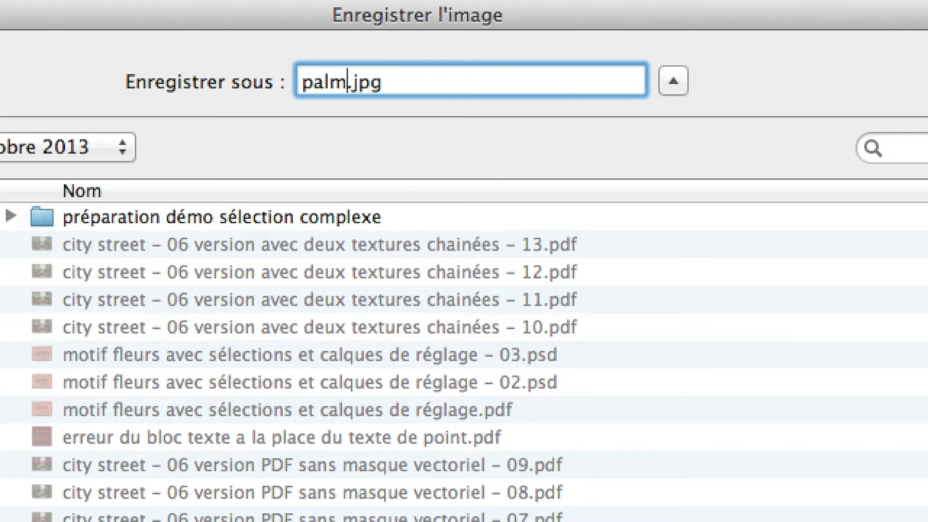
type("ier")
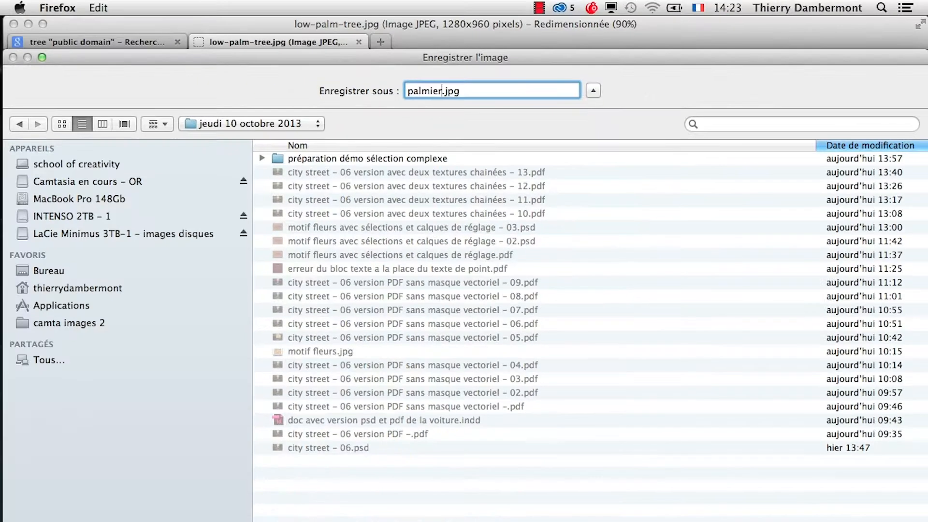
key("Return")
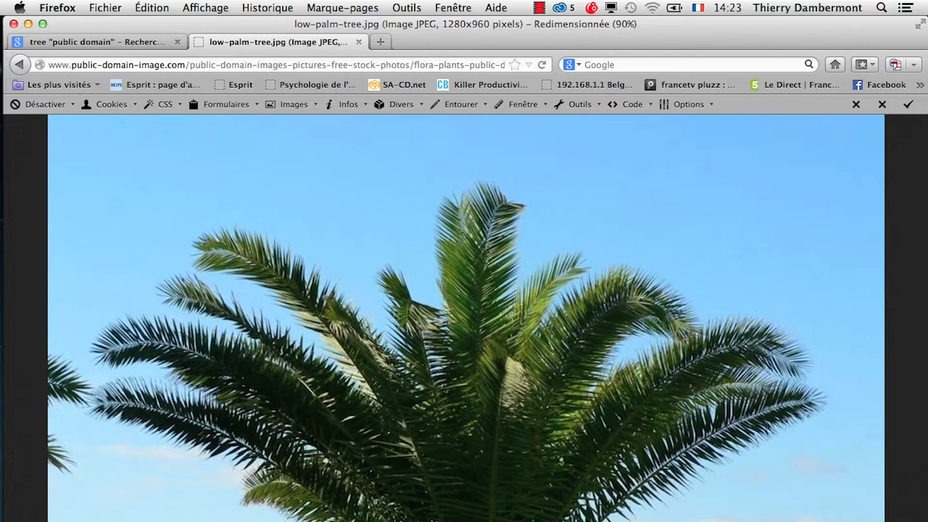
- Minimize the tree search window and bring the "snow landscape" search window up into full view
left_click(97, 42)
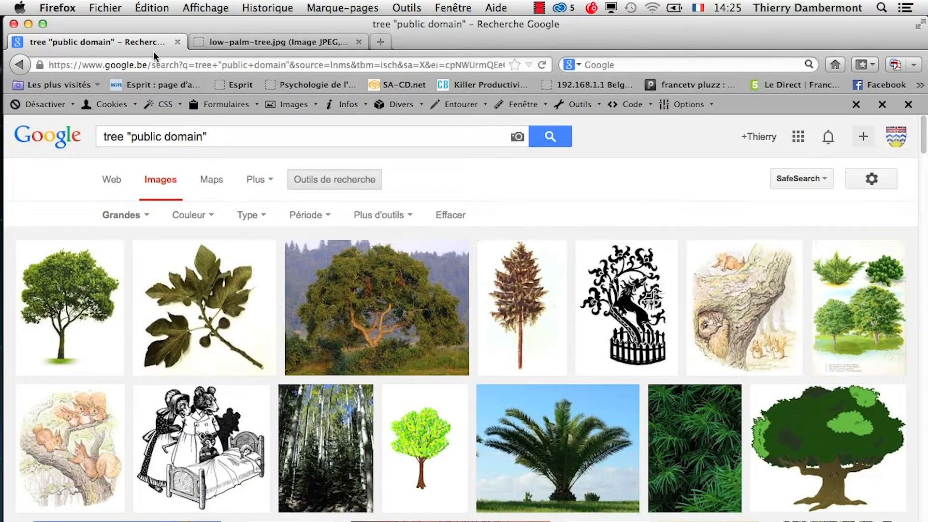
left_click(28, 23)
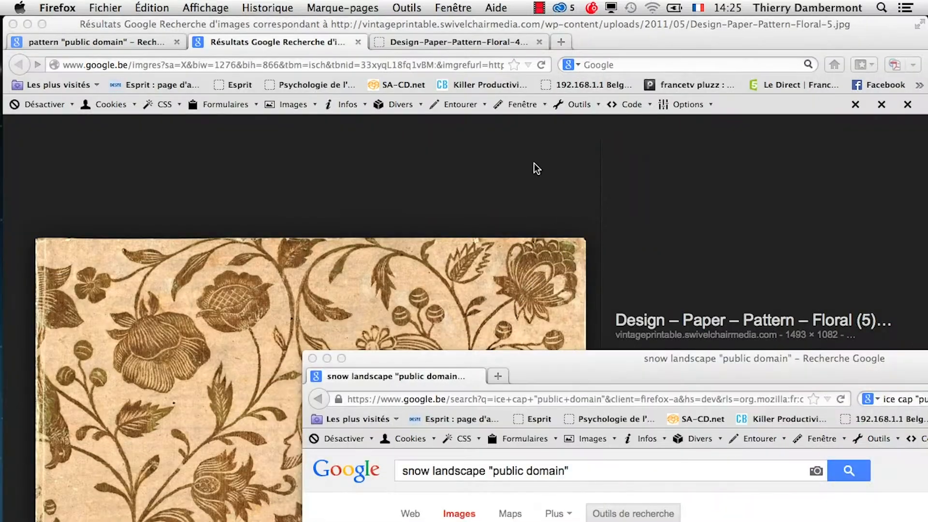
left_click_drag(689, 367, 394, 48)
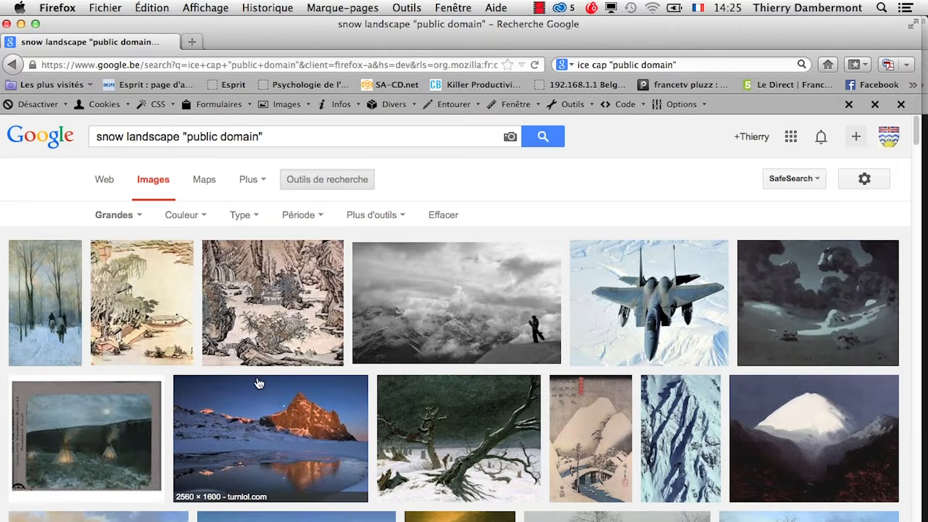
- Open the 2560 × 1600 turnlol.com mountain result in a new tab and try to display its full-size image
right_click(277, 405)
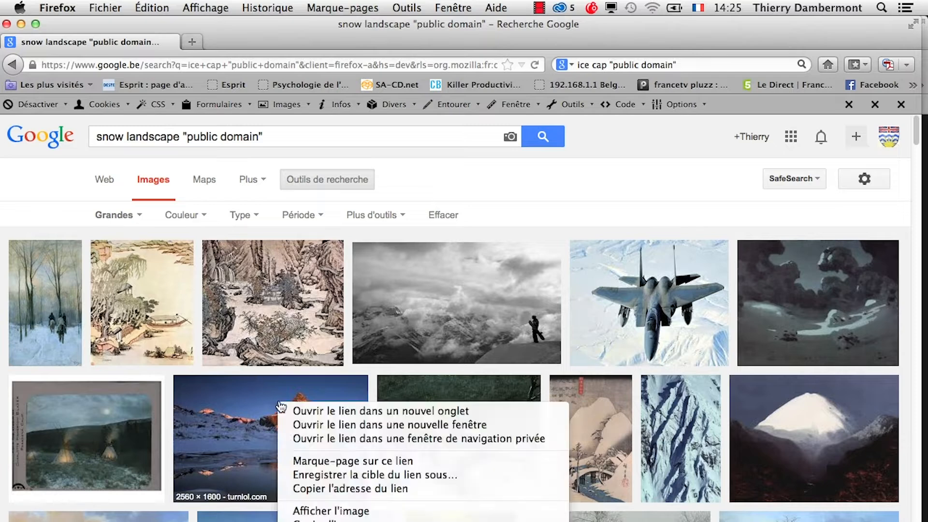
left_click(309, 410)
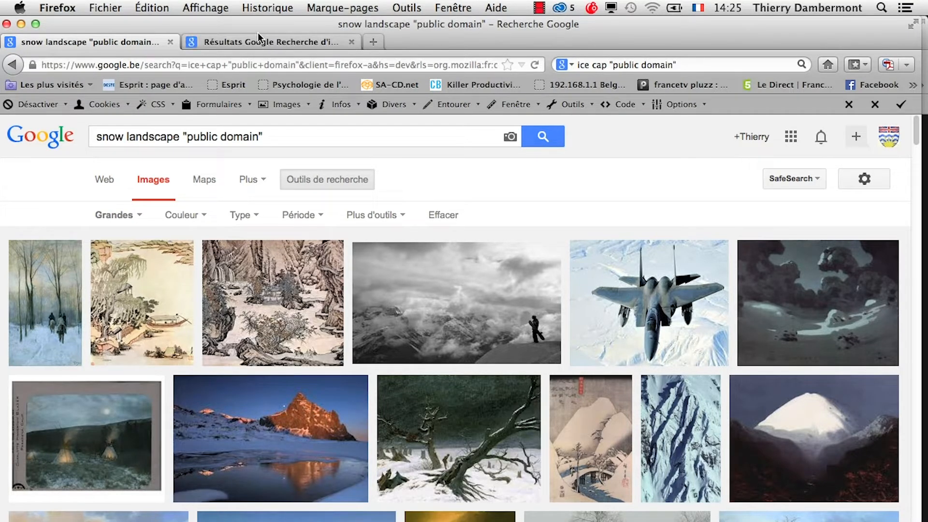
left_click(259, 43)
left_click(748, 385)
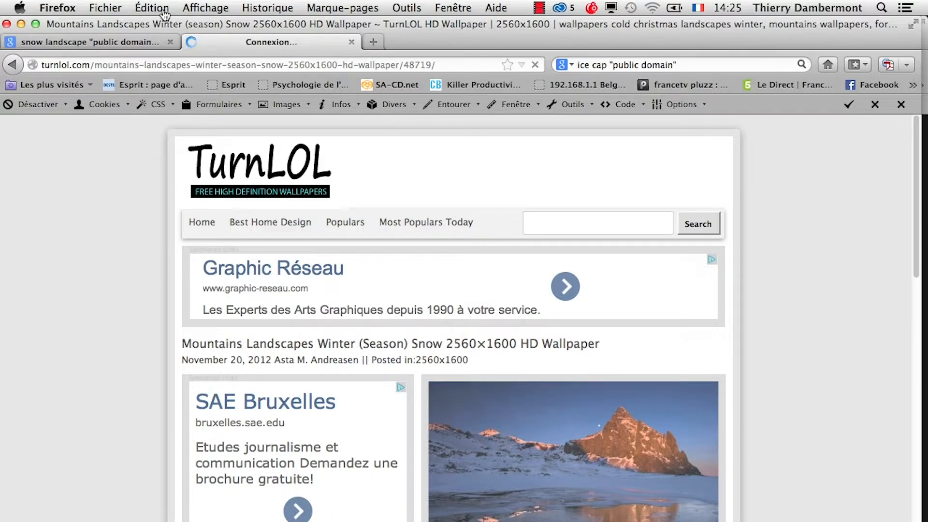
- Go back to the mountain image's preview, search by that image and list all its available sizes
left_click(11, 65)
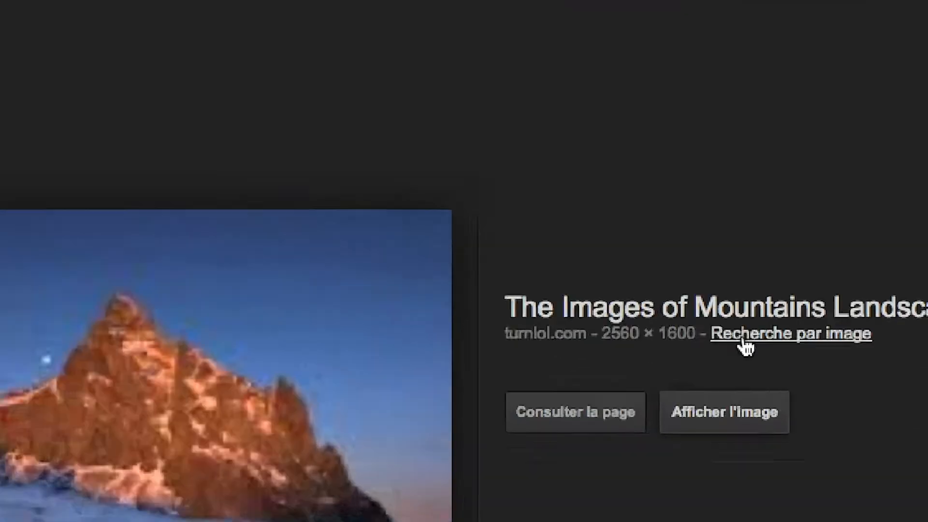
left_click(743, 338)
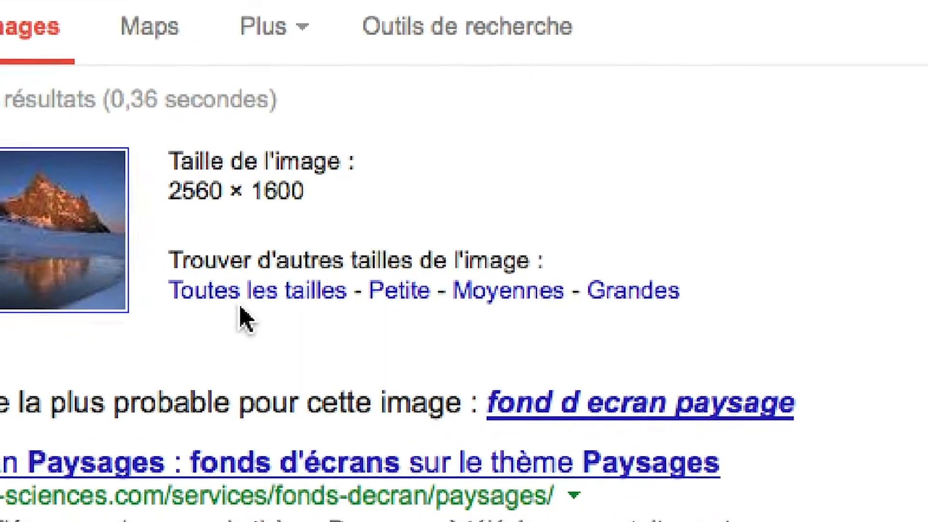
left_click(242, 308)
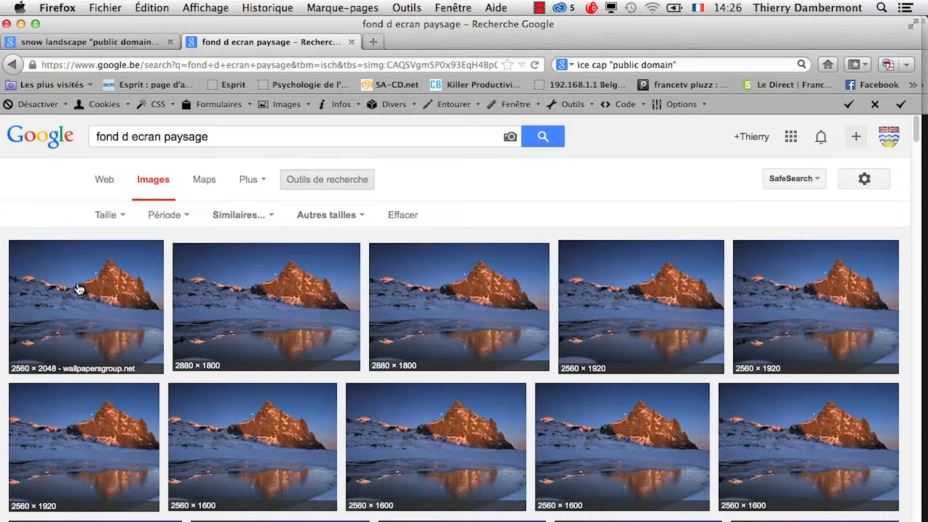
- Open the first four versions of the mountain image each in its own new tab
right_click(83, 289)
left_click(92, 294)
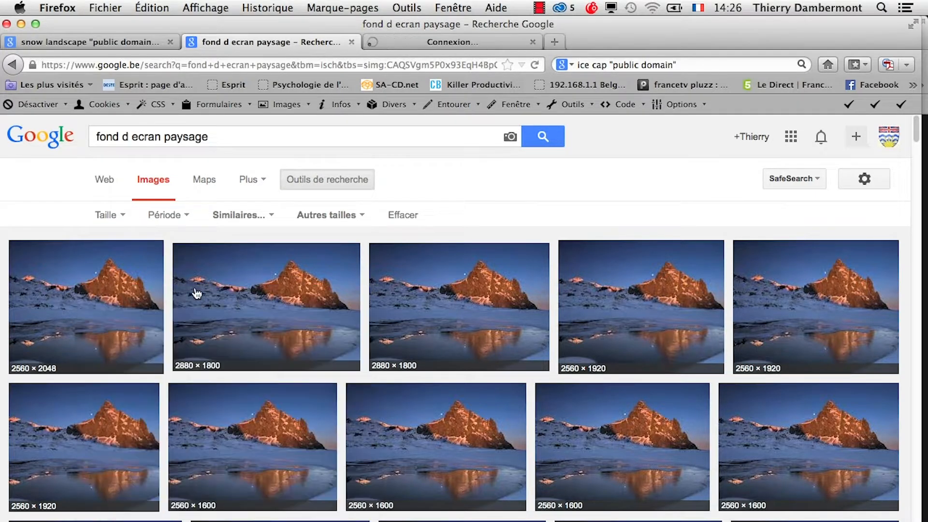
right_click(260, 284)
left_click(280, 293)
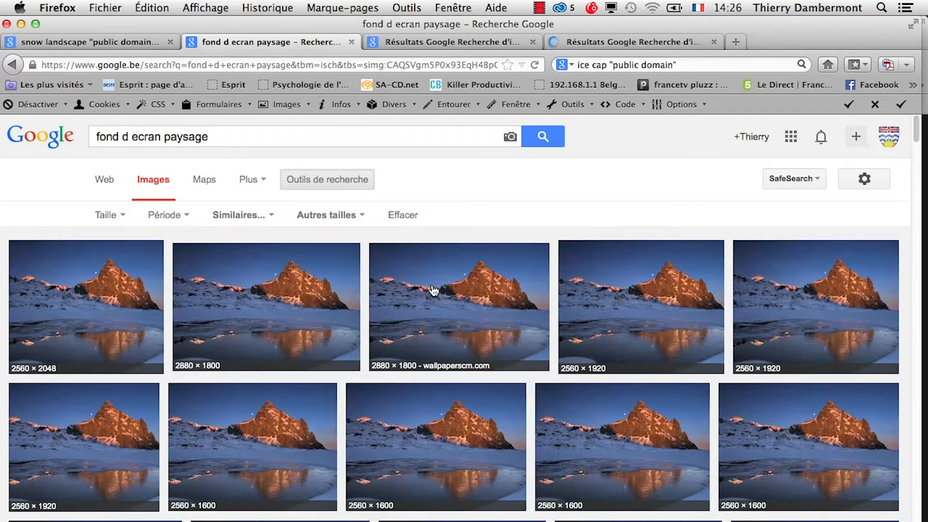
right_click(444, 292)
left_click(457, 295)
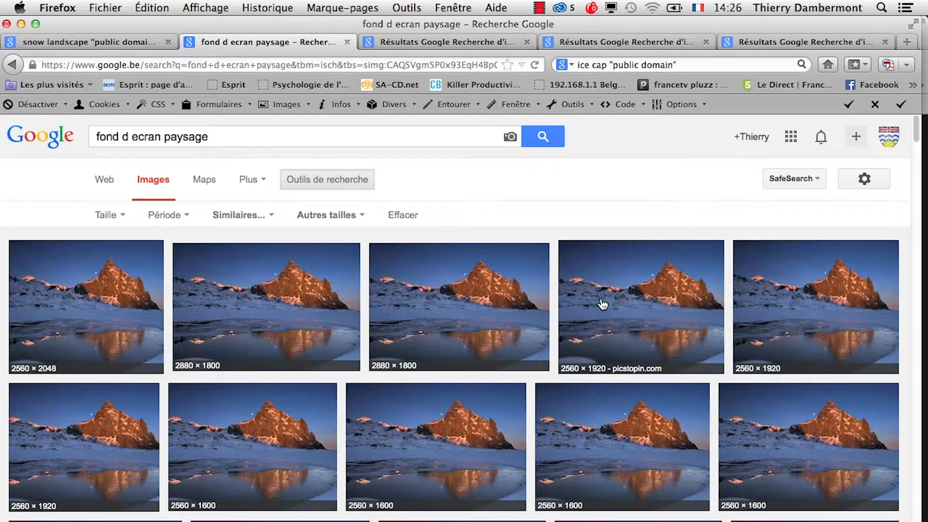
right_click(604, 302)
left_click(620, 309)
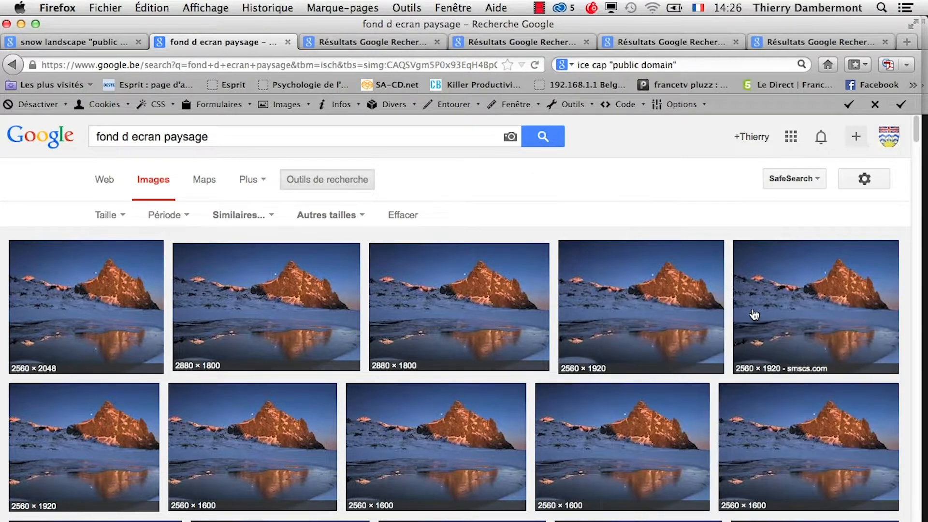
- Look through the four opened result tabs and try to display the full-size image in each one
left_click(377, 44)
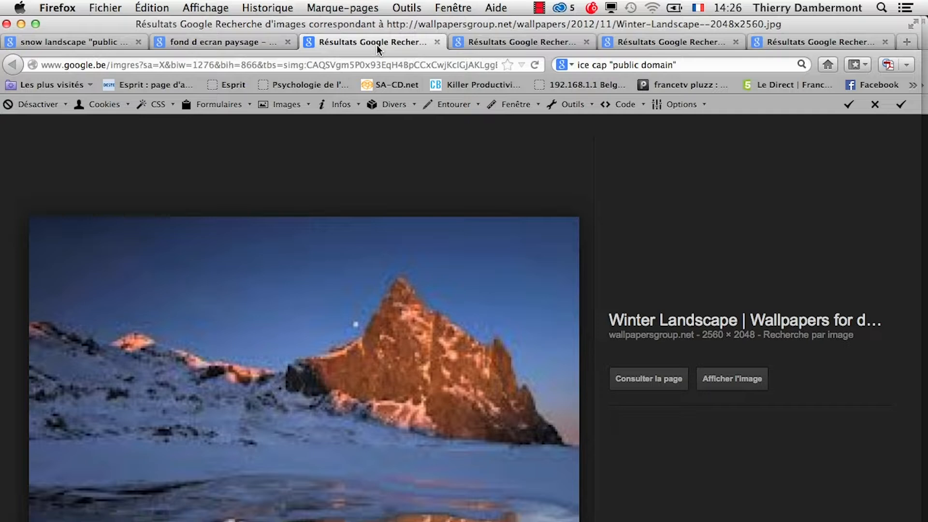
left_click(525, 44)
left_click(660, 42)
left_click(808, 42)
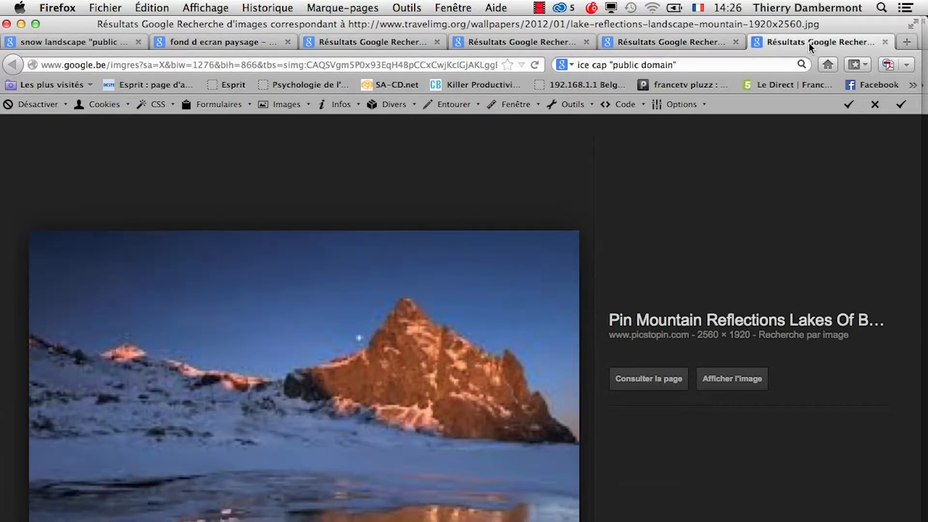
left_click(362, 44)
left_click(747, 379)
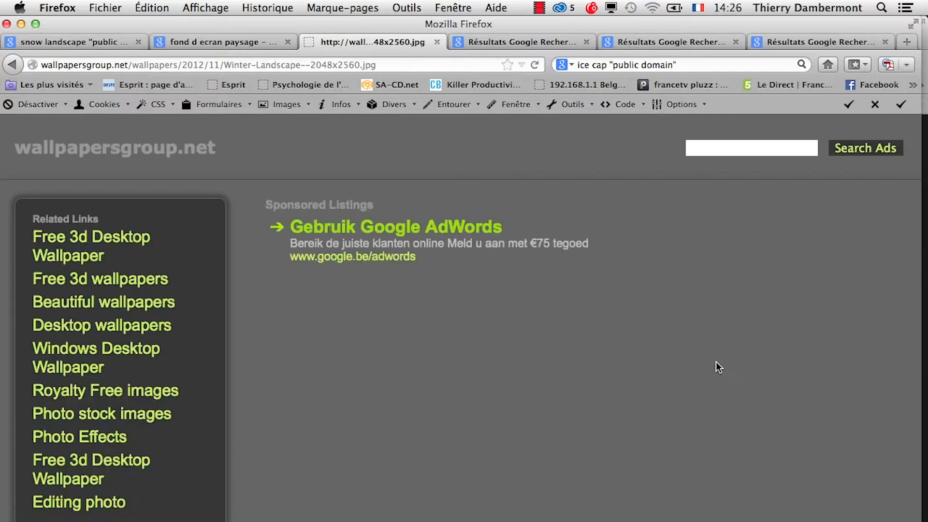
left_click(519, 42)
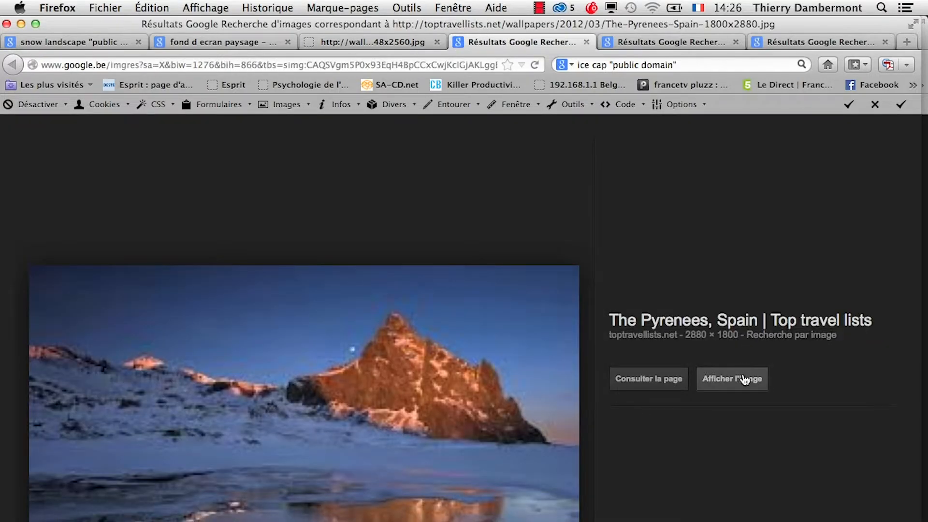
left_click(746, 380)
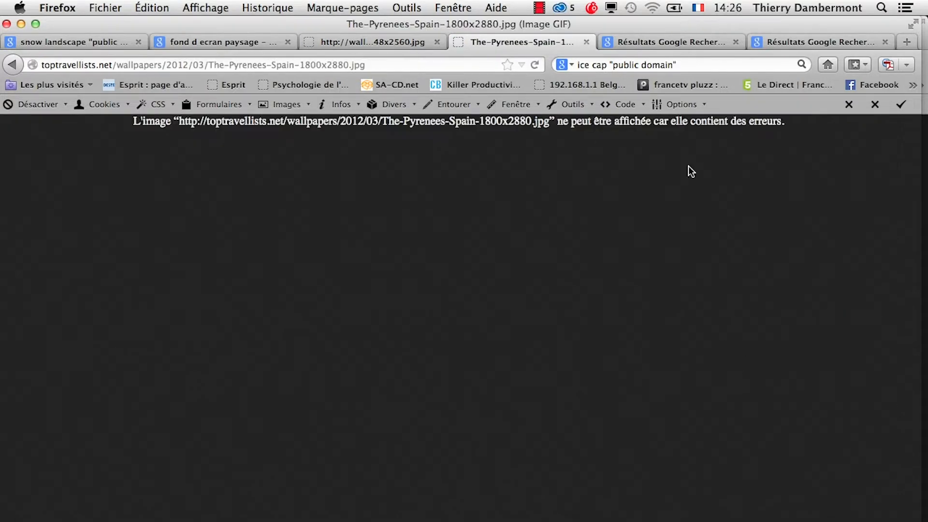
left_click(657, 42)
left_click(730, 389)
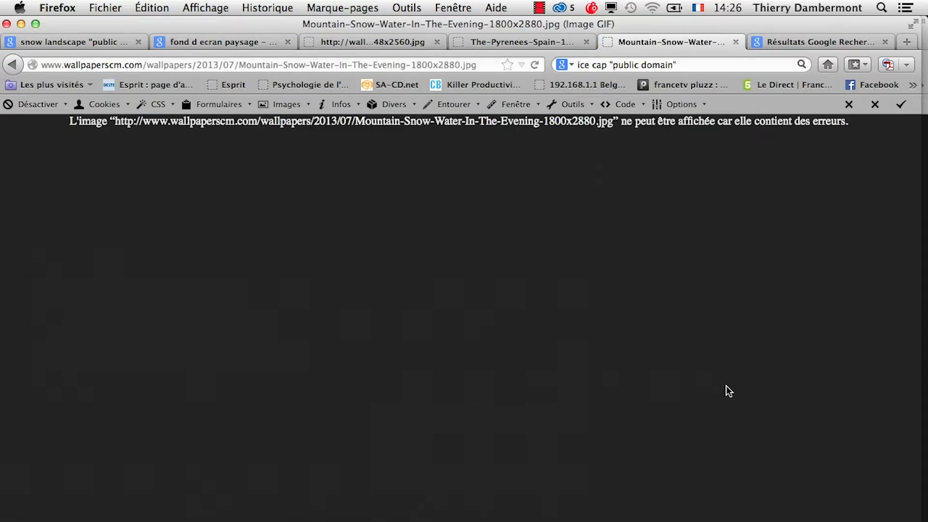
left_click(790, 42)
left_click(745, 381)
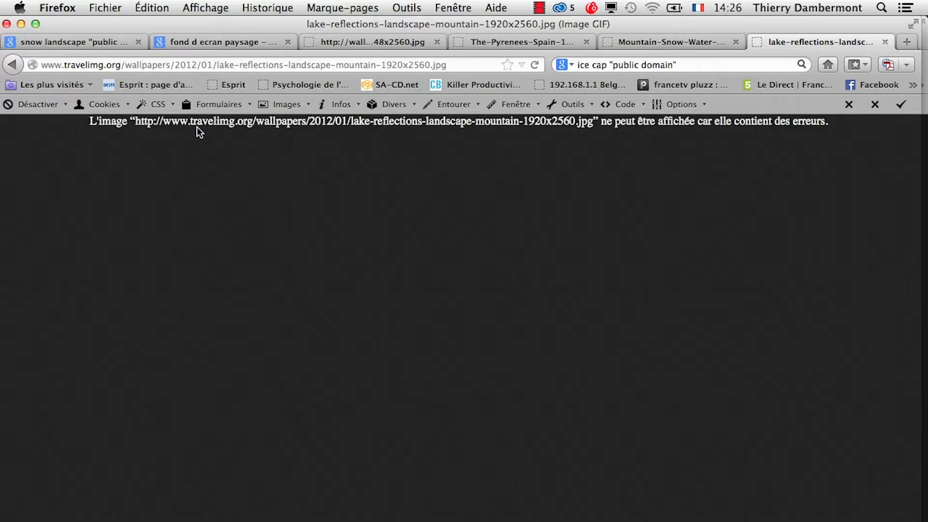
- Open the 2560 × 1920 smscs.com version in a new tab, display its full-size image and return to the size results
left_click(86, 42)
left_click(379, 42)
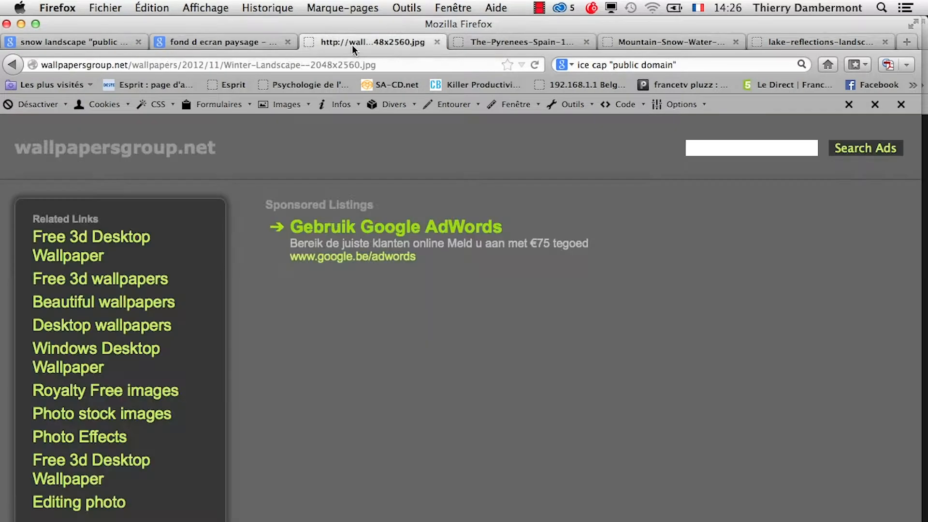
left_click(220, 44)
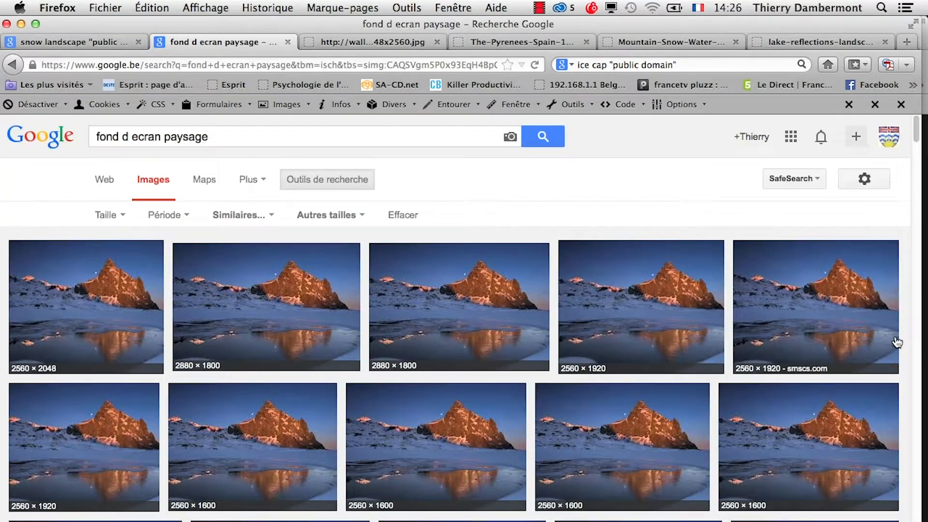
right_click(802, 310)
left_click(822, 316)
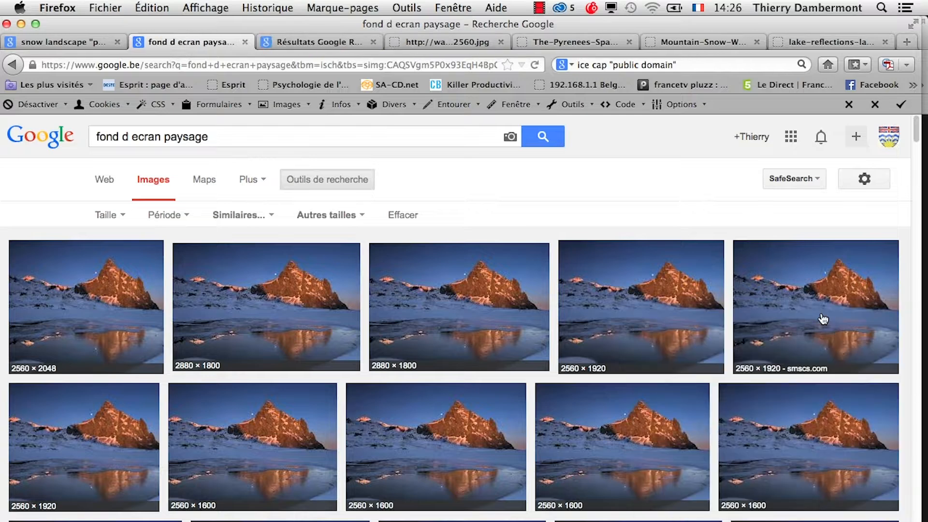
left_click(348, 43)
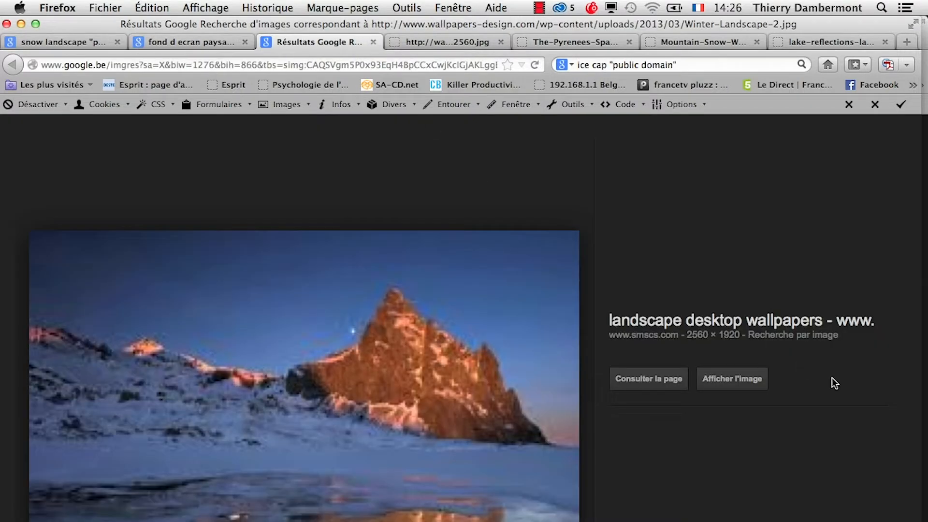
left_click(754, 379)
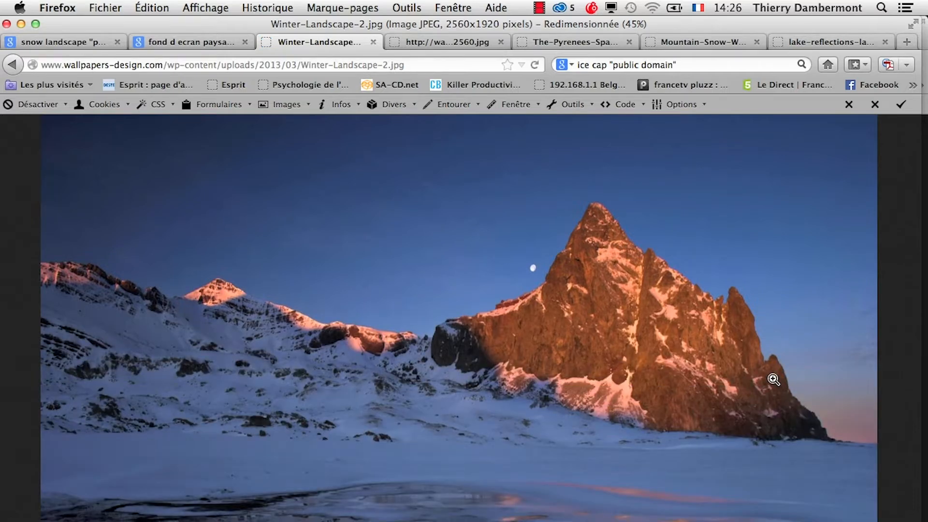
left_click(178, 45)
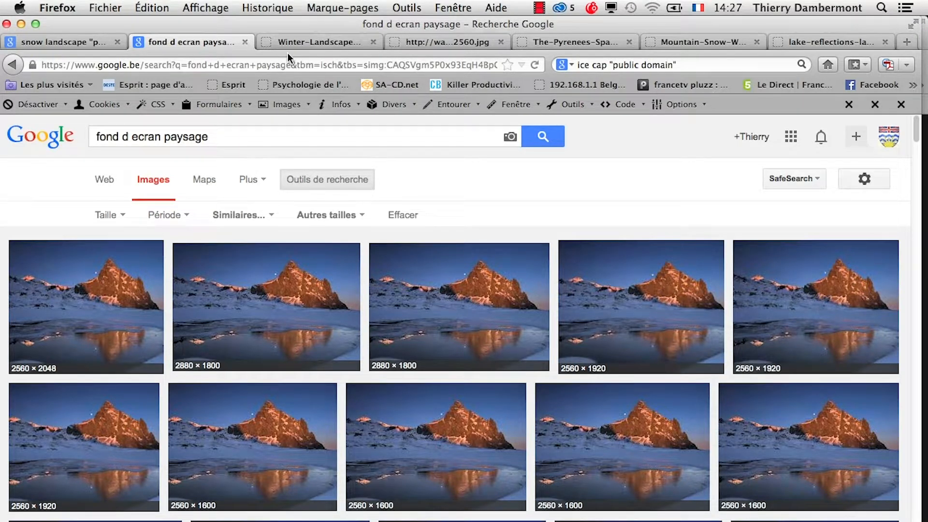
- Examine the 2560 × 1920 Winter-Landscape-2.jpg at actual size, then fit it back to the window
left_click(316, 42)
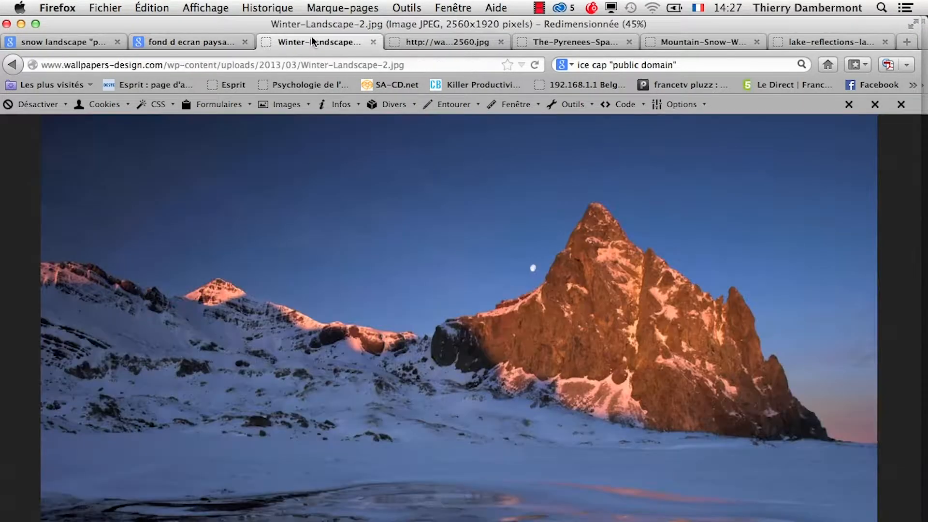
left_click(555, 370)
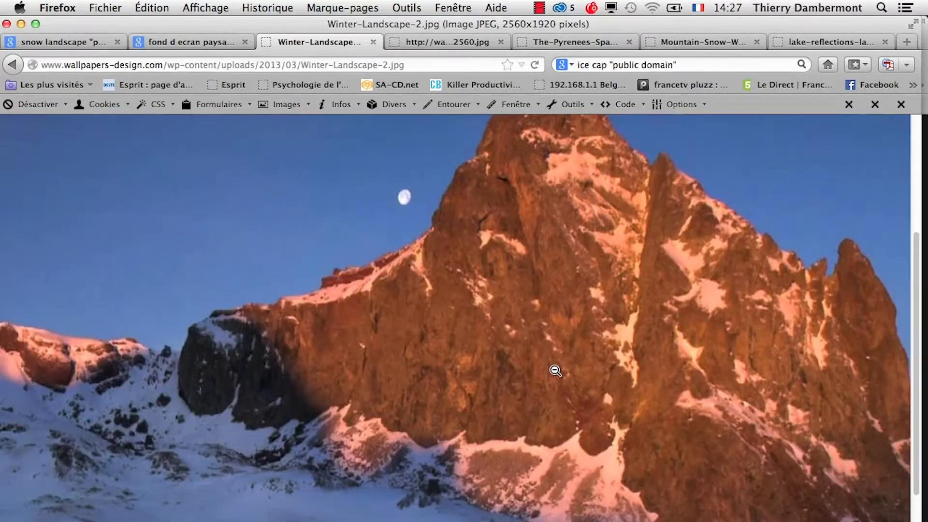
left_click(312, 375)
left_click(310, 377)
left_click(307, 384)
- Save the mountain image as "payasage de neige.jpg" in the "jeudi 10 octobre 2013" folder
right_click(322, 331)
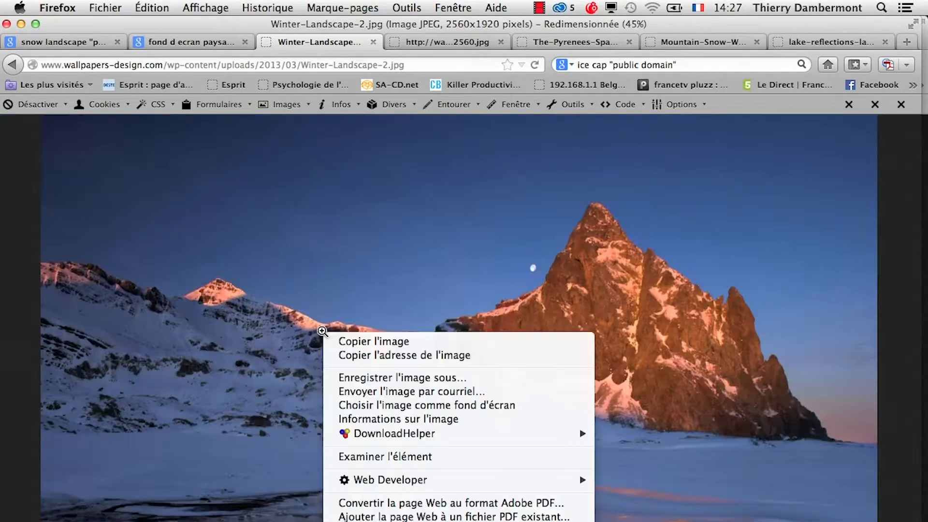
left_click(405, 378)
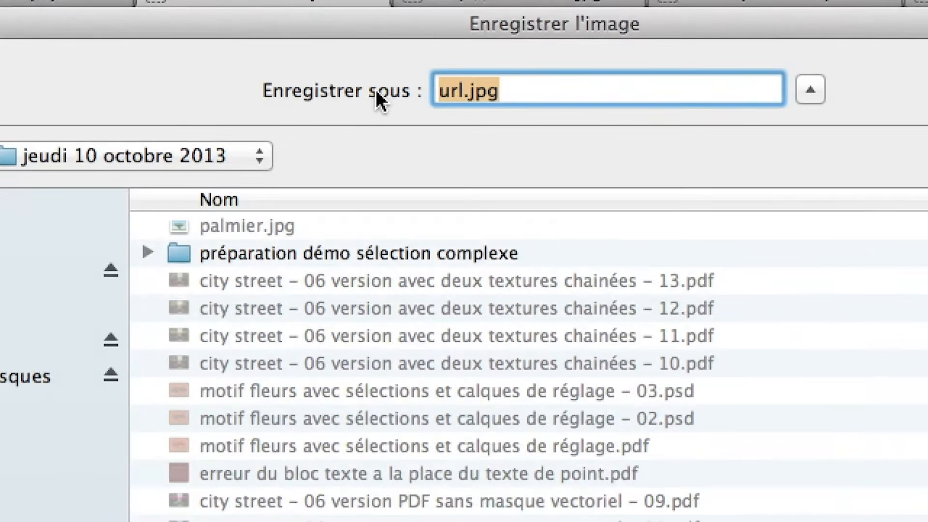
left_click(417, 91)
double_click(407, 90)
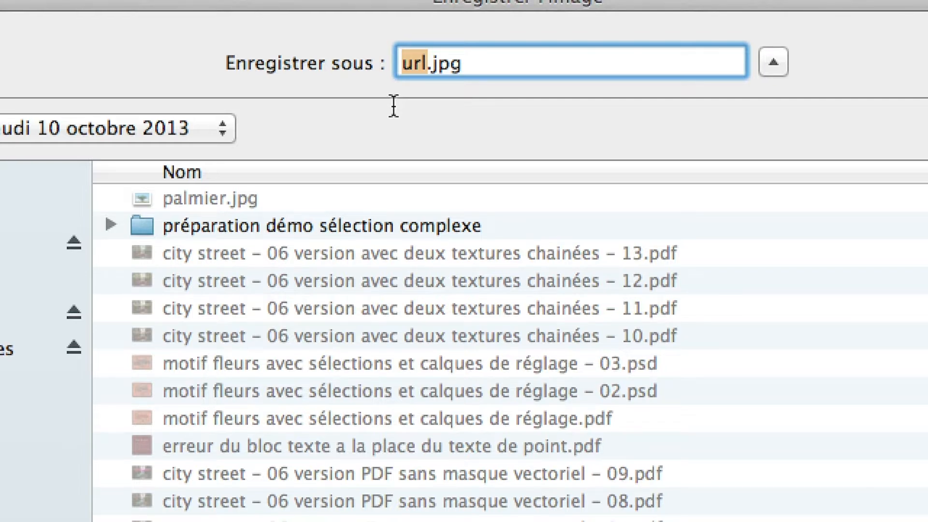
type("payasage de")
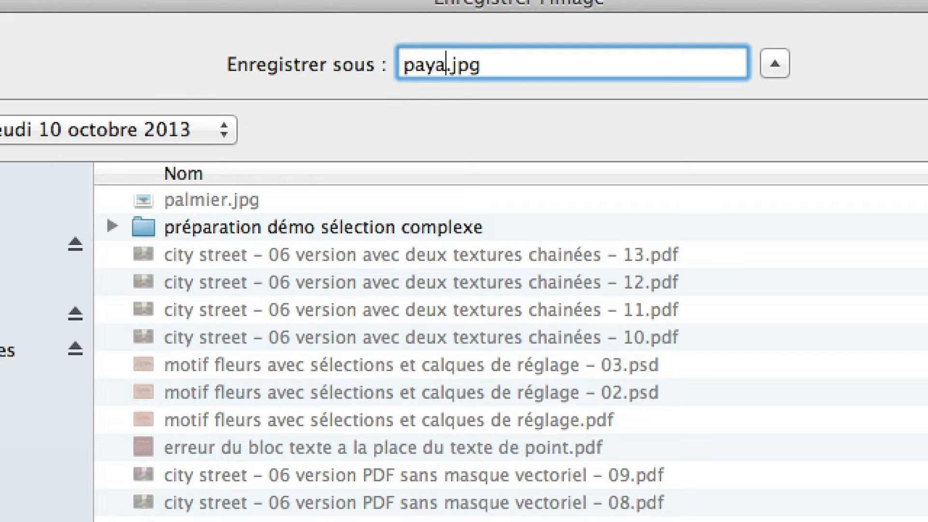
type("e de neige")
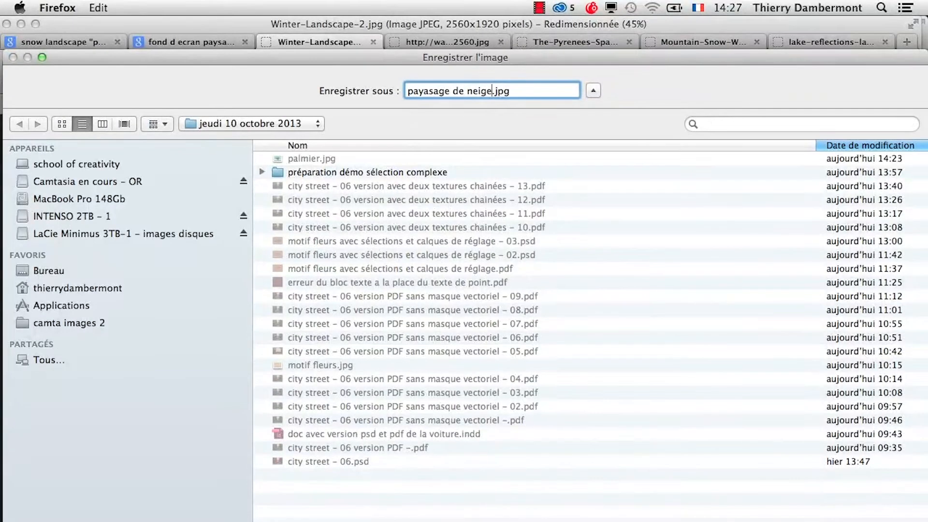
key("Return")
- Switch to Adobe Photoshop CS6 and hide all other applications
key("super+Tab")
key("super+Tab")
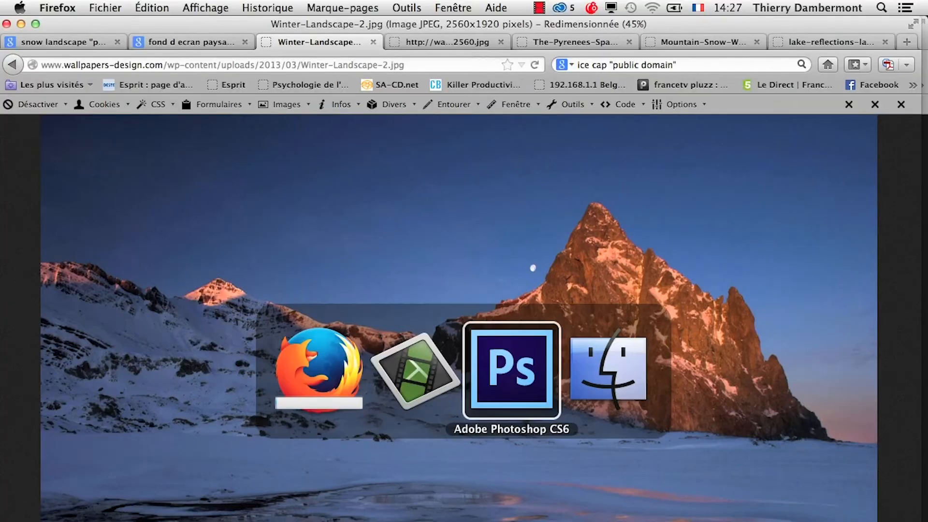
left_click(516, 394)
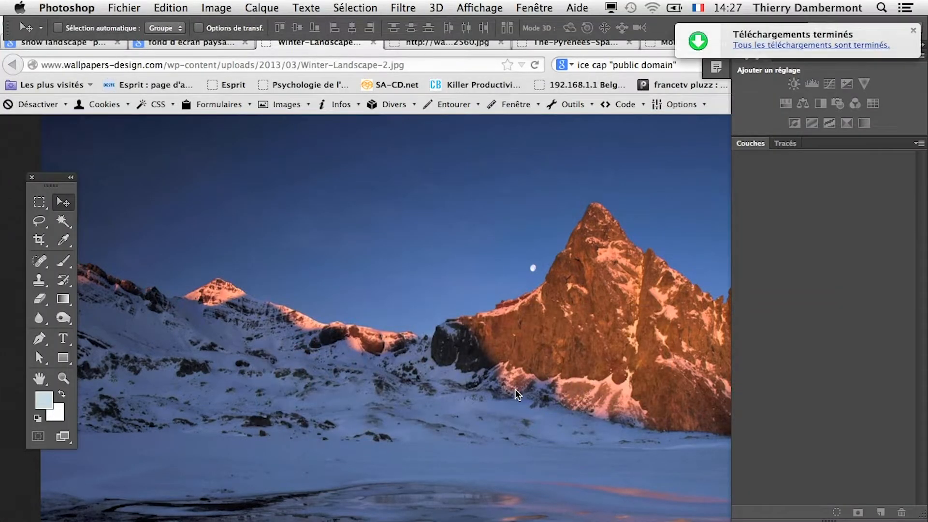
key("super+alt+h")
- Reset the "Les indispensables" workspace and expand the toolbox to two columns
left_click(905, 21)
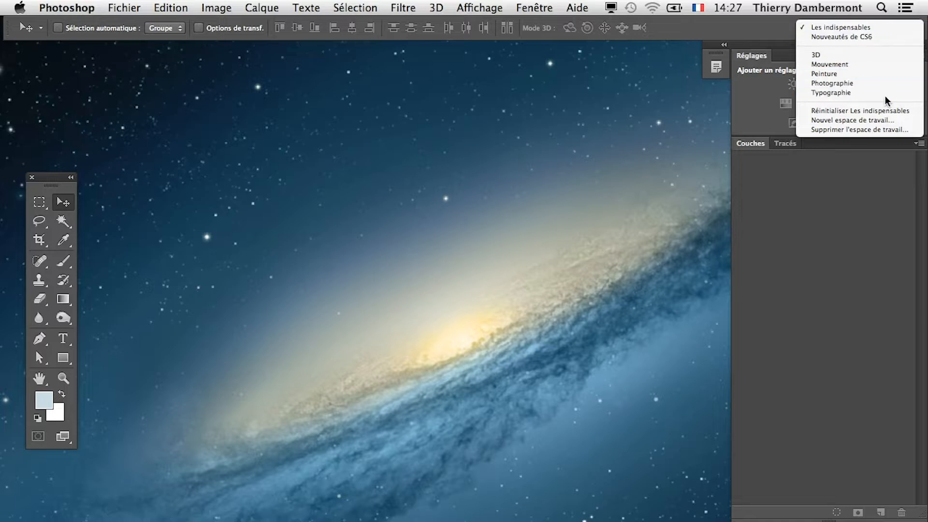
left_click(892, 114)
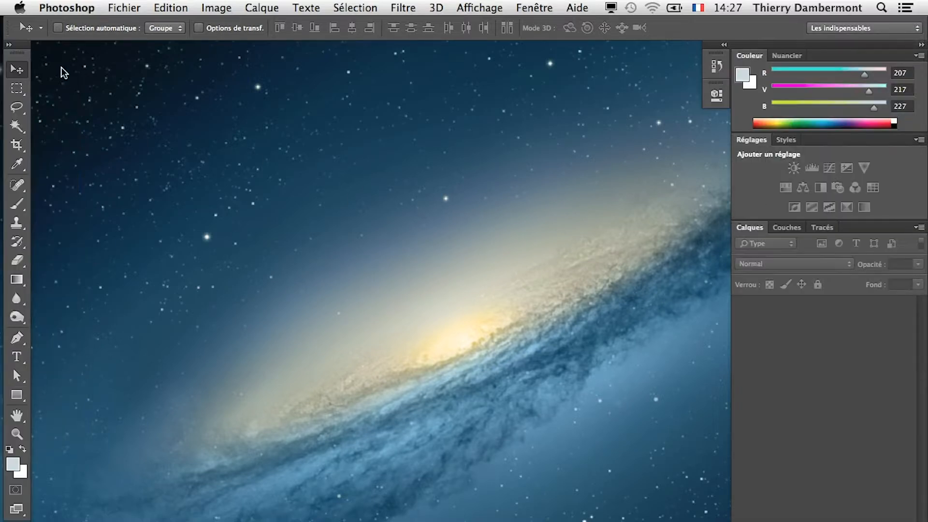
left_click(11, 44)
- Open palmier.jpg from the "jeudi 10 octobre 2013" folder and show it in full-screen mode with the menu bar
left_click(124, 8)
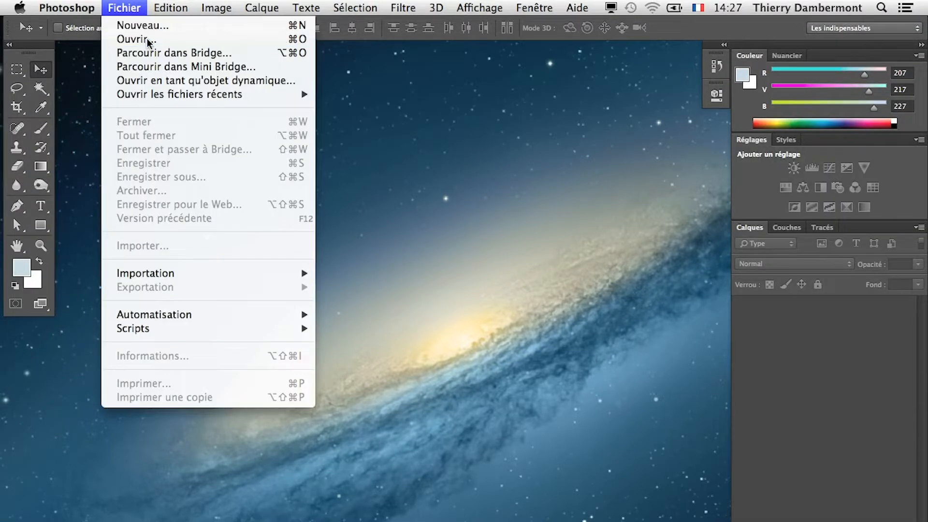
left_click(145, 39)
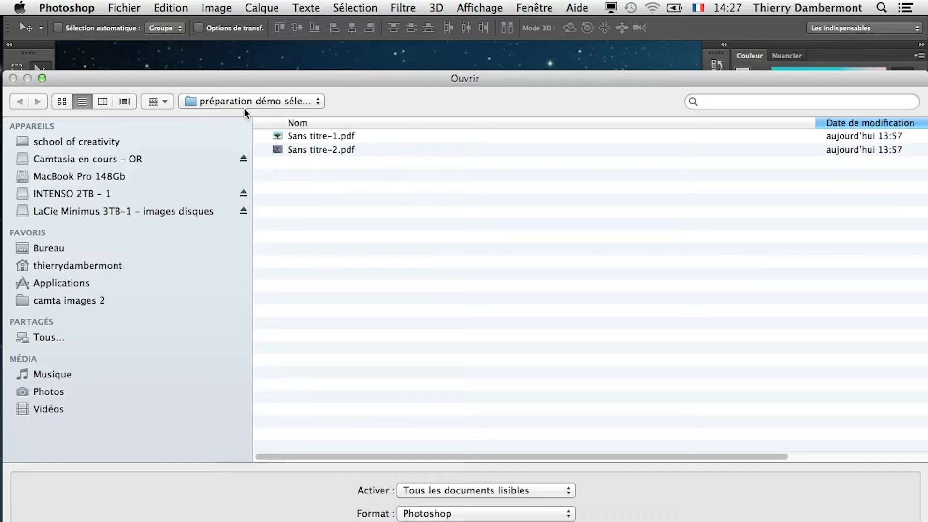
key("super+Up")
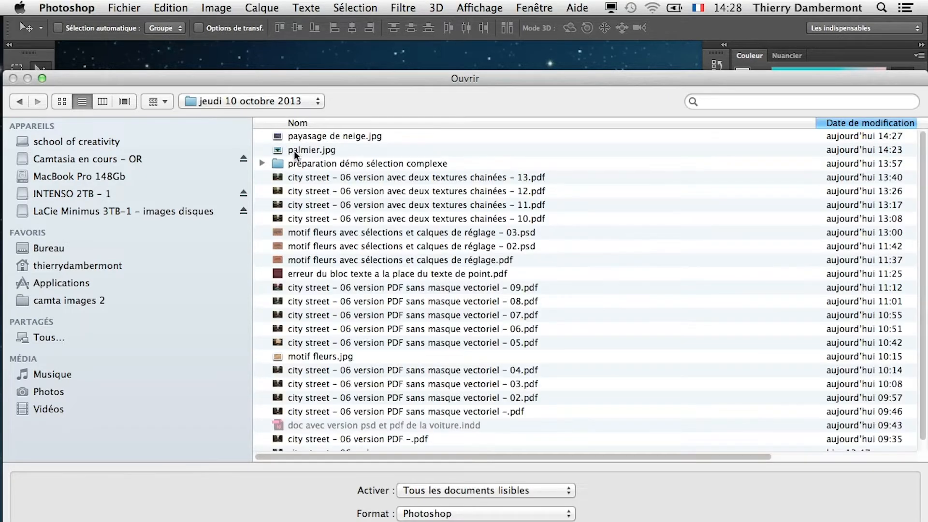
left_click(292, 150)
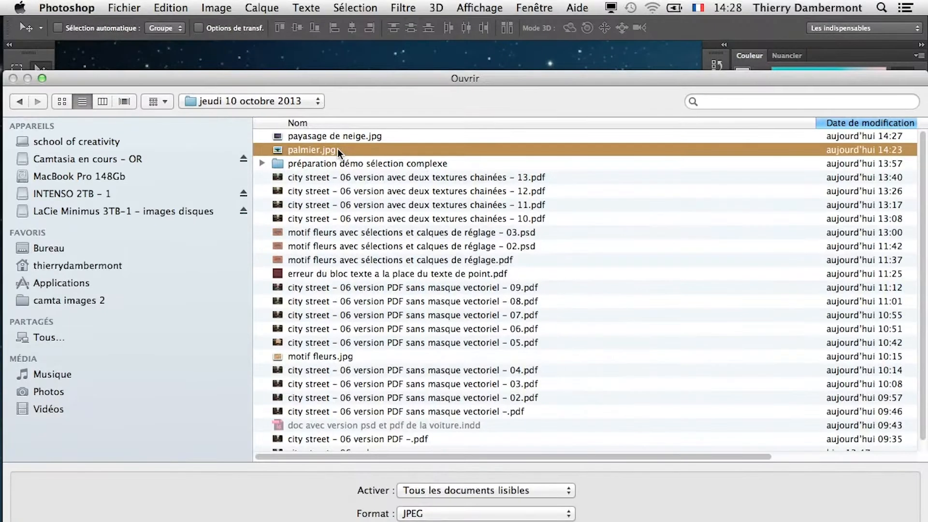
key("Return")
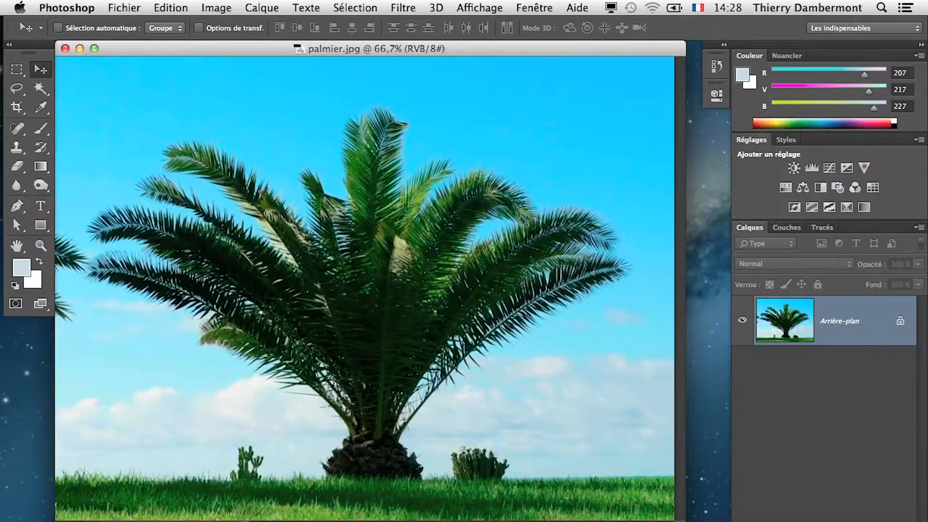
key("f")
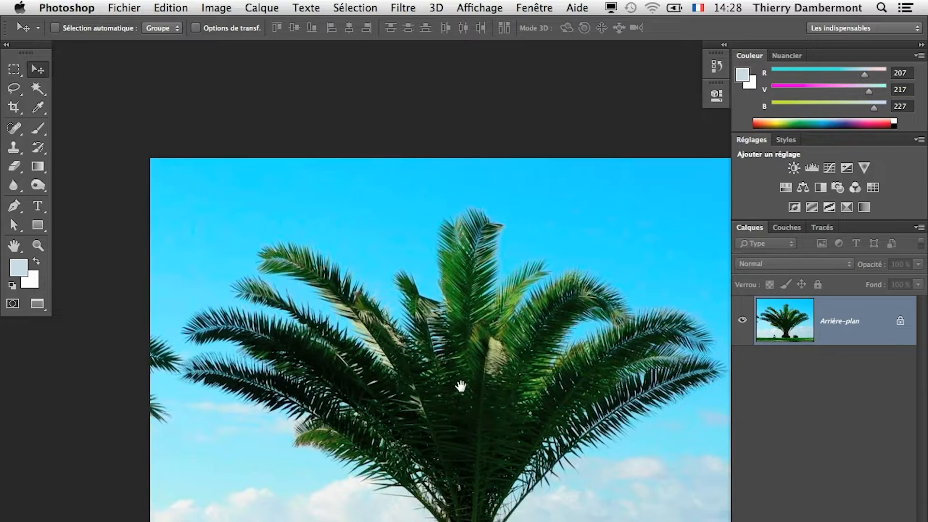
left_click_drag(460, 385, 390, 342)
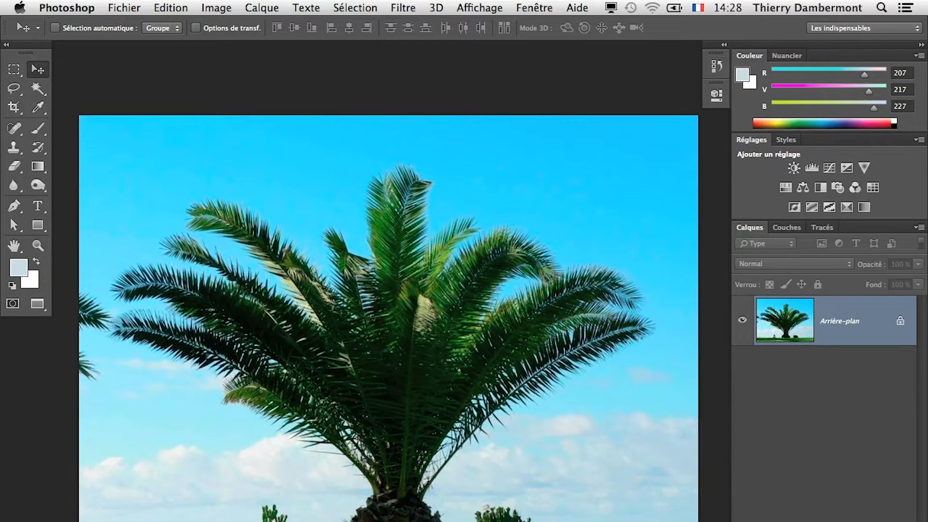
- Start assigning a colour profile to the palm image, choosing sRGB IEC61966-2.1
left_click(172, 7)
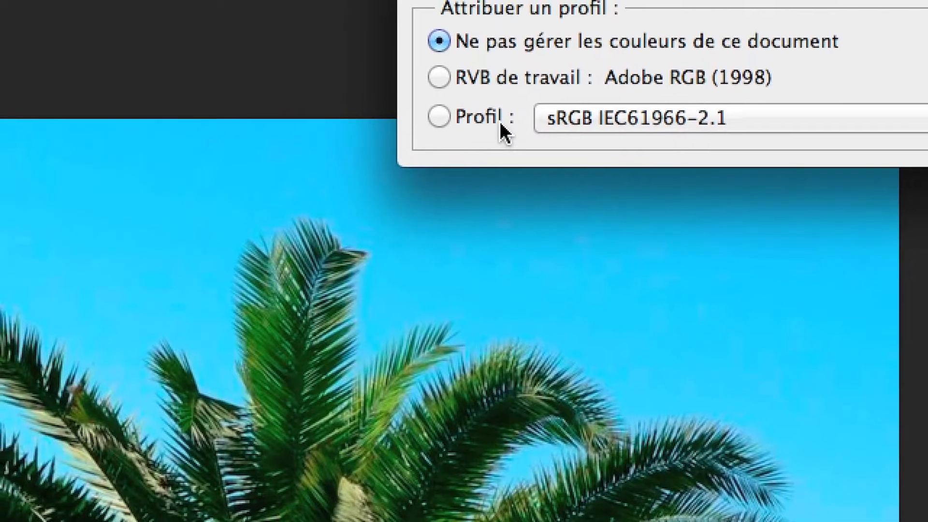
left_click(495, 111)
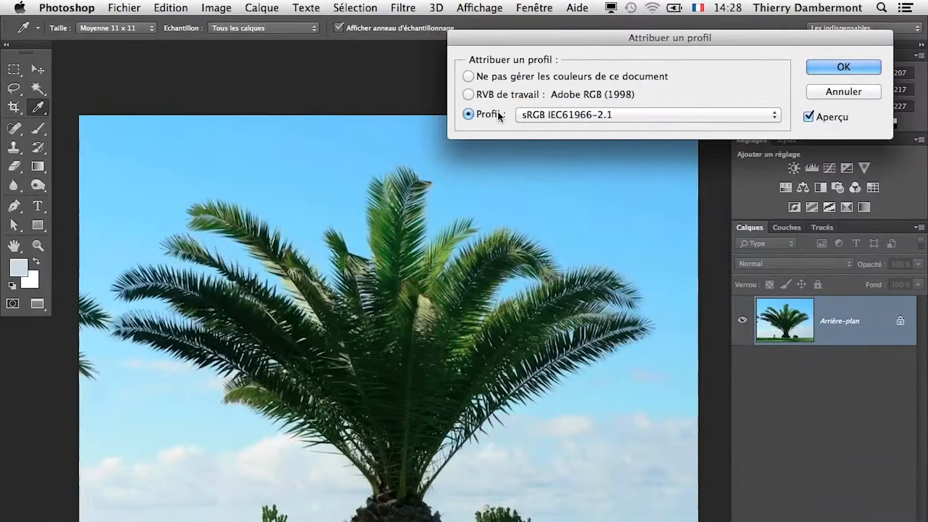
- Compare the palm image's colours with and without the sRGB profile by switching the preview off and on repeatedly
left_click(808, 117)
left_click(811, 117)
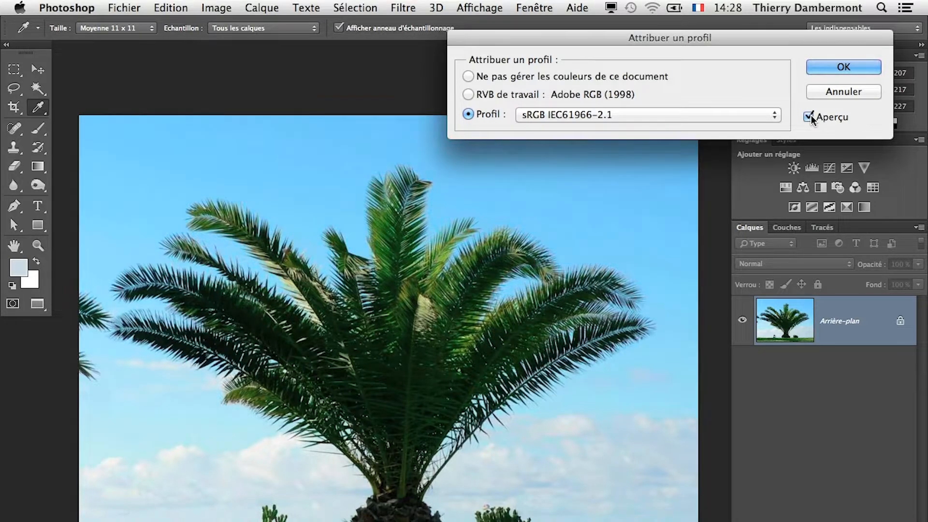
left_click(810, 117)
left_click(811, 117)
left_click(811, 117)
left_click(810, 117)
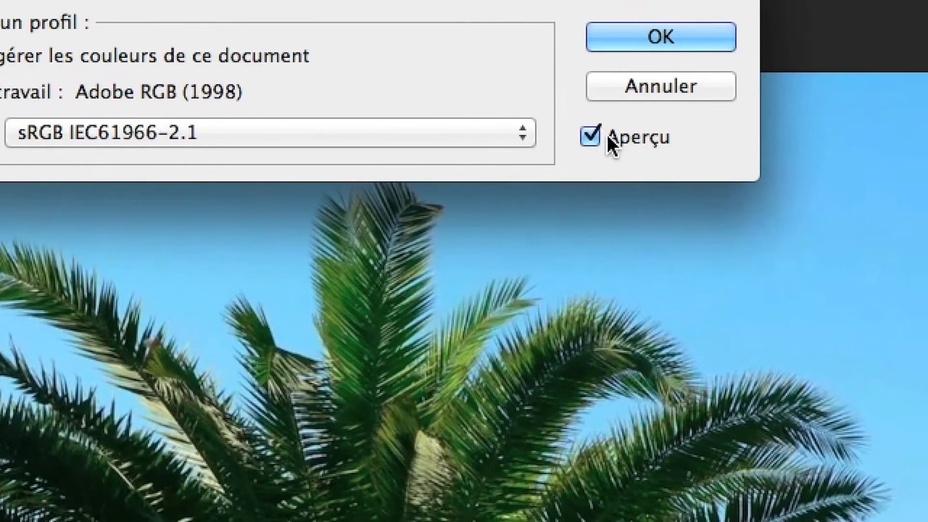
left_click(606, 135)
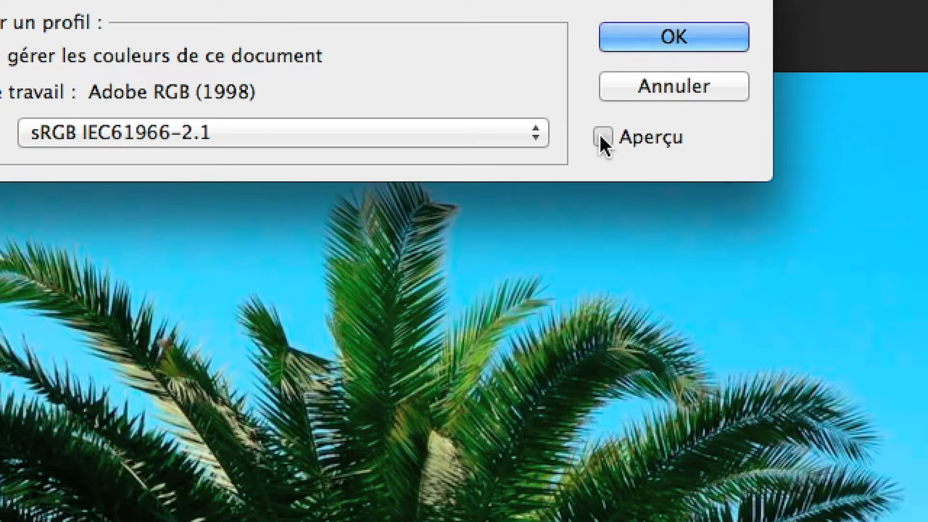
left_click(602, 138)
left_click(602, 138)
left_click(601, 138)
left_click(602, 138)
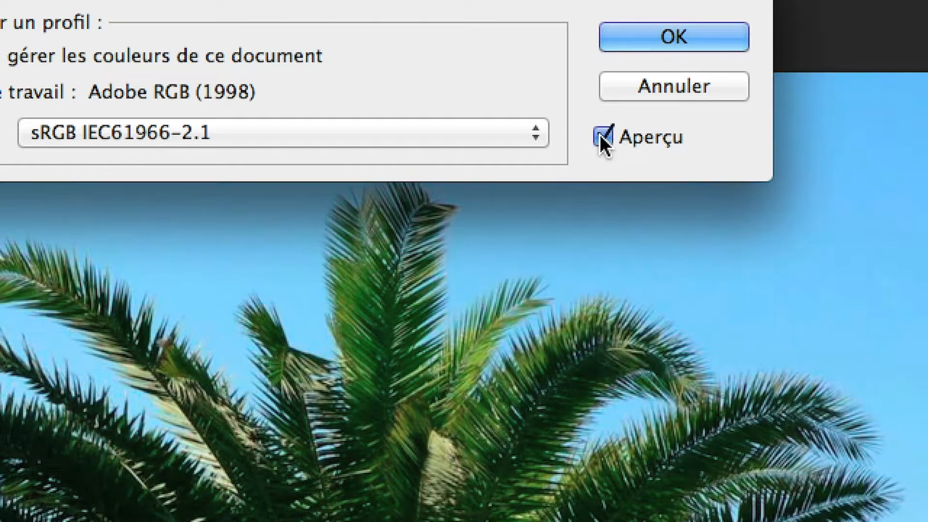
left_click(602, 138)
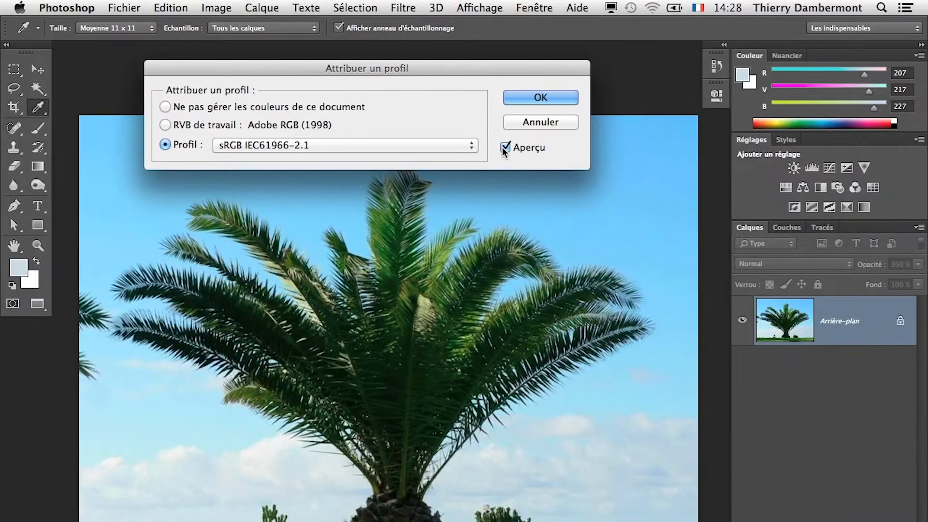
- Move the profile dialog away from the palm image, apply the profile assignment and activate the Move tool
left_click_drag(524, 15, 927, 17)
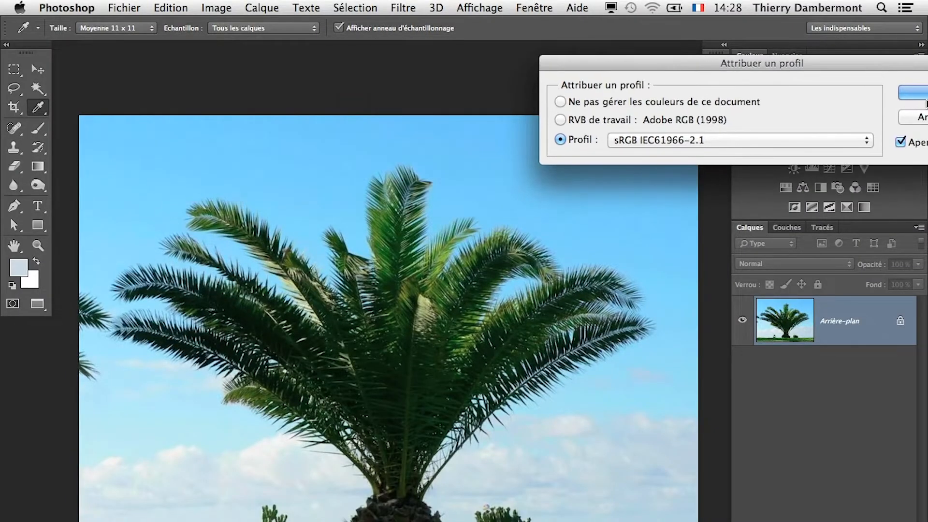
left_click(920, 97)
key("v")
left_click(124, 8)
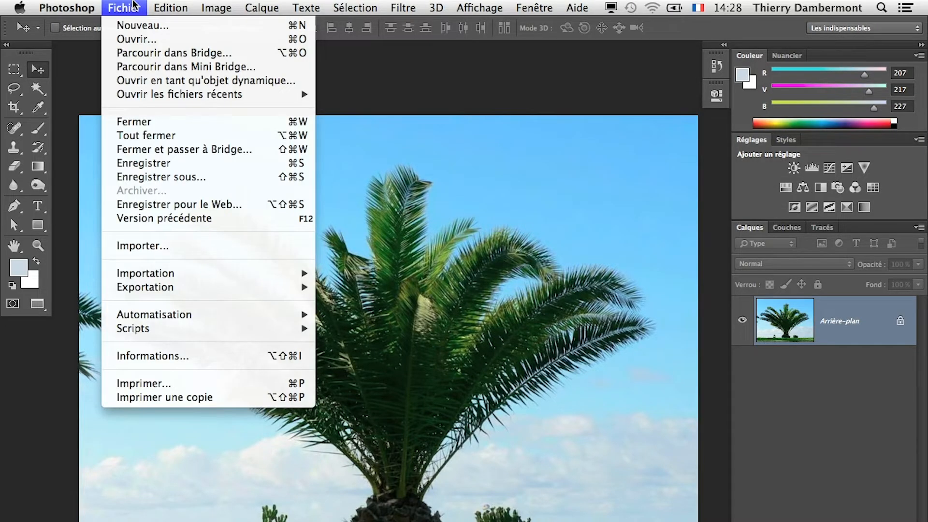
left_click(171, 167)
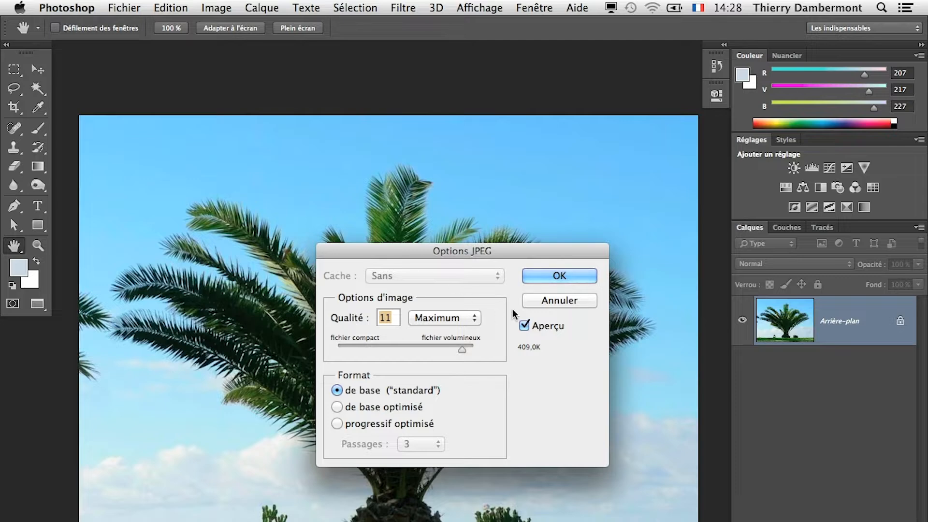
left_click(545, 301)
- Save the palm image in Photoshop format as palmier.psd in the "jeudi 10 octobre 2013" folder
left_click(110, 6)
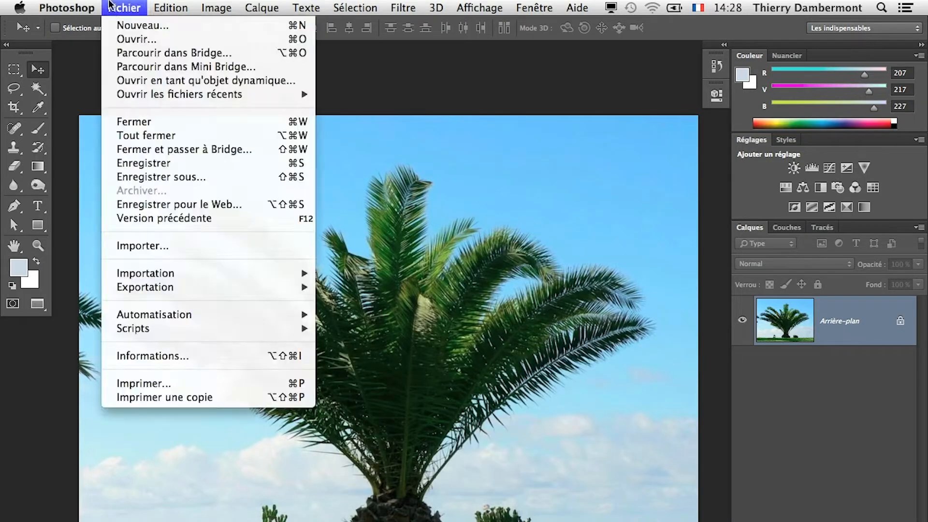
left_click(161, 177)
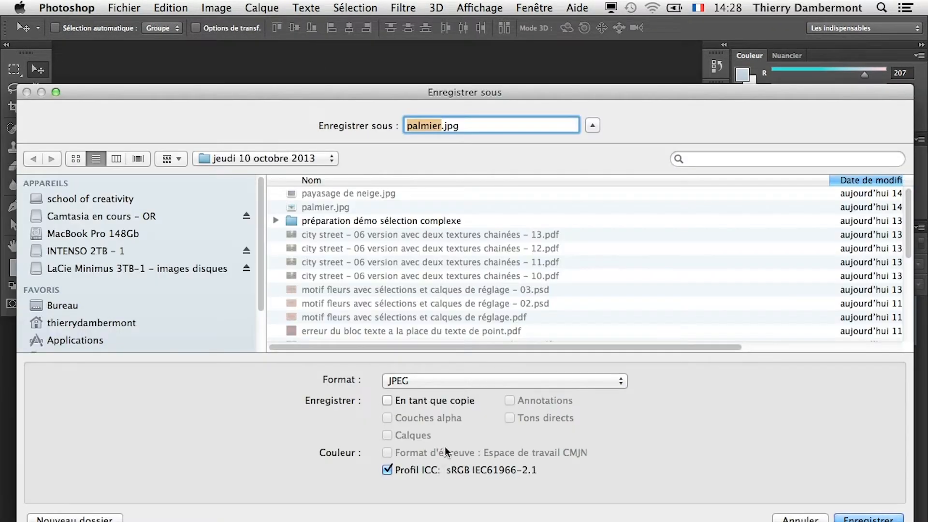
left_click(436, 380)
left_click(422, 279)
left_click(881, 519)
- Switch to the Finder, open a new window on the Bureau folder and enlarge it to show the full file names
key("super+Tab")
key("super+Tab")
key("super+Tab")
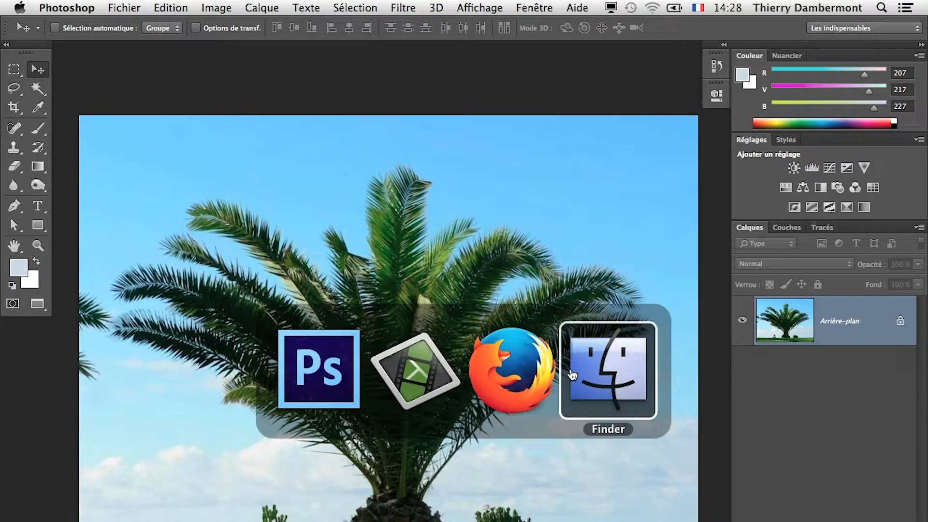
left_click(102, 8)
left_click(112, 21)
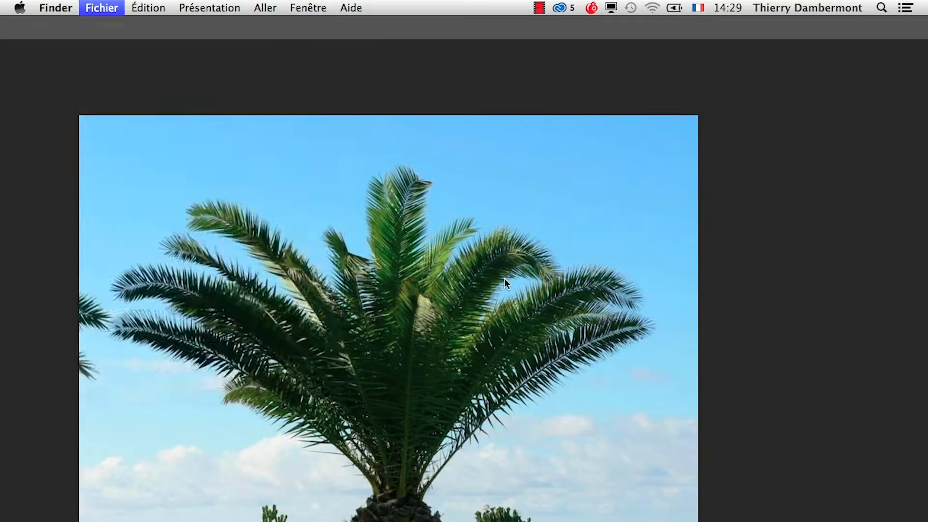
left_click(47, 201)
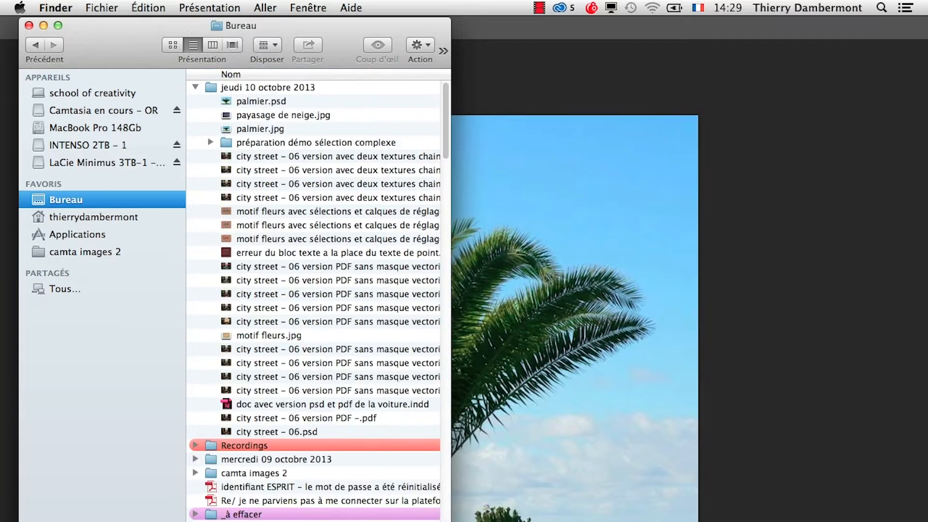
left_click(58, 26)
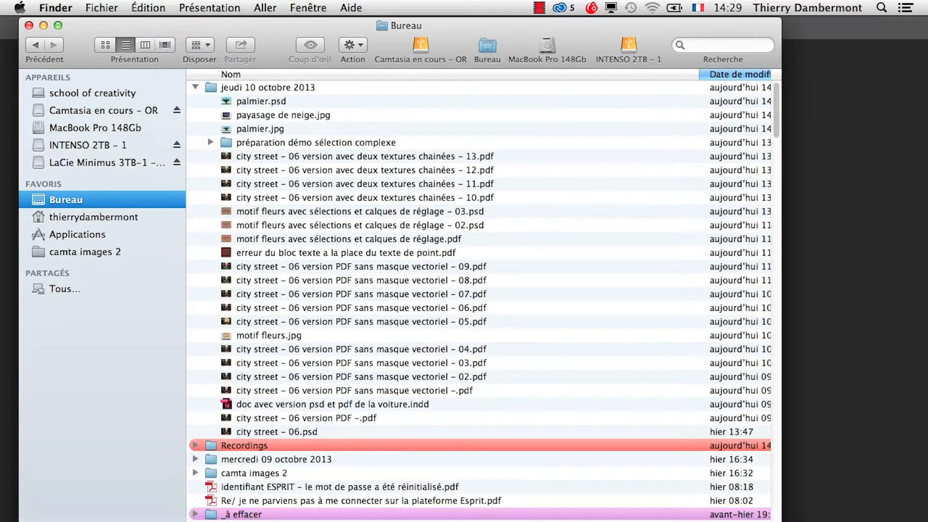
- Correct the misspelled snowy landscape file name to paysage de neige.jpg
left_click(252, 116)
key("Return")
left_click(257, 116)
key("BackSpace")
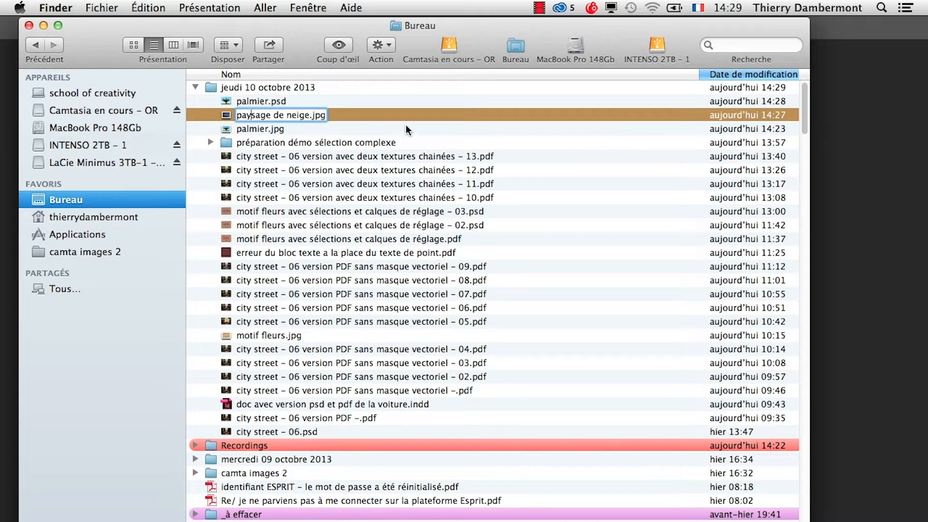
left_click(408, 117)
- Close the Bureau folder window and switch back to the palm image in Photoshop
left_click(29, 26)
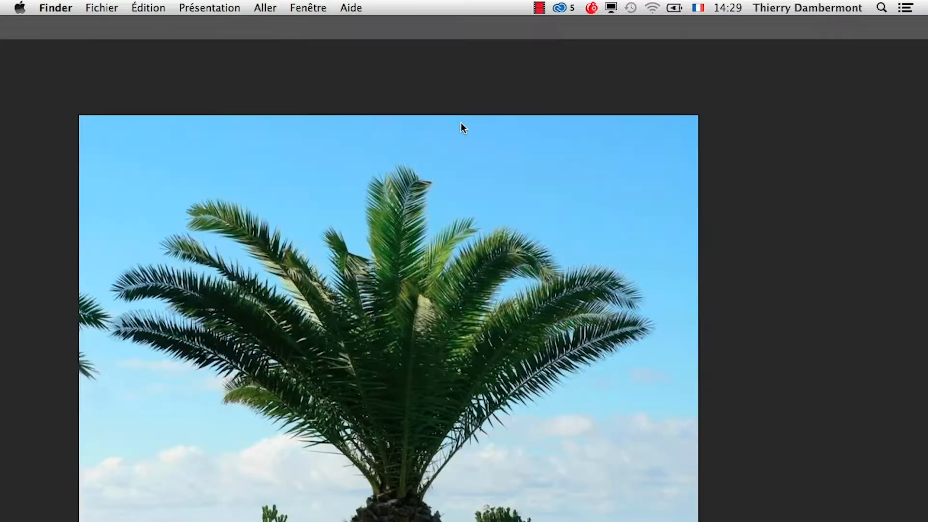
left_click(550, 79)
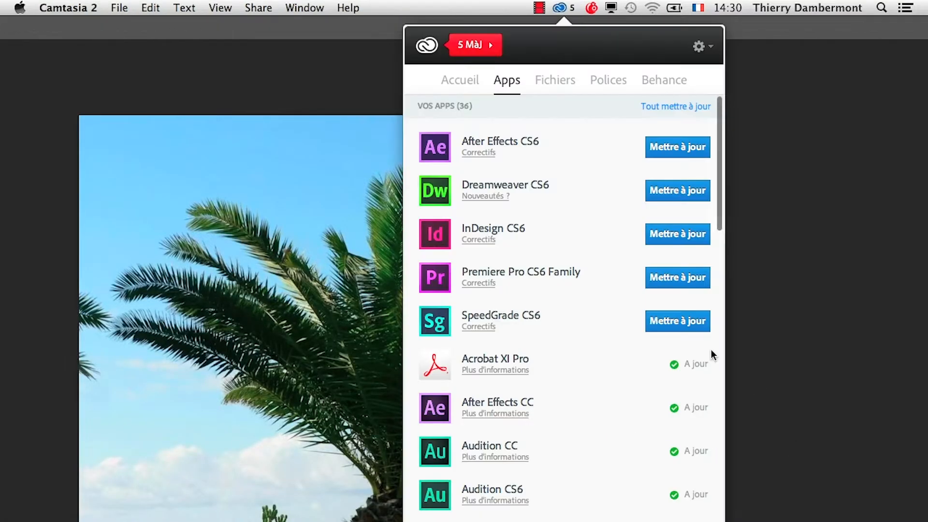
left_click(161, 92)
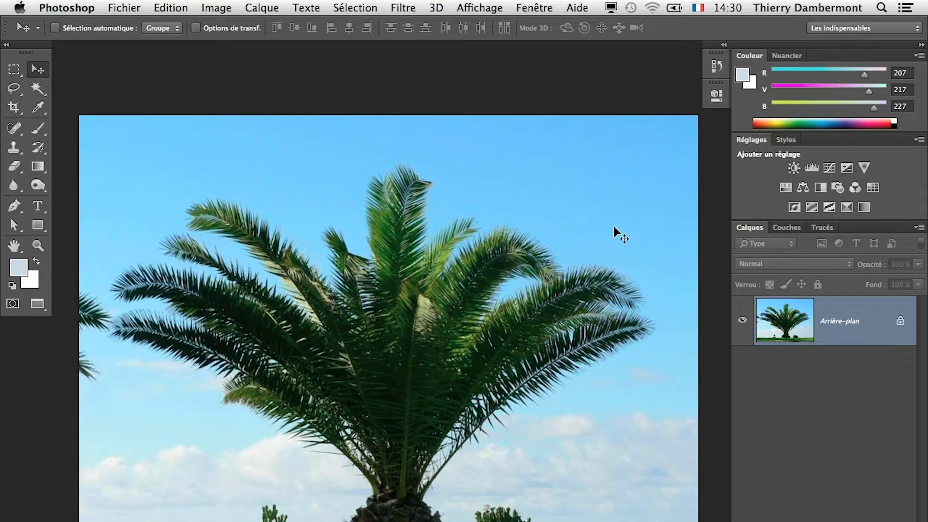
- Start a Plage de couleurs (Color Range) selection on the palm image and move its dialog higher up
scroll(261, 106, "down", 2)
left_click(358, 6)
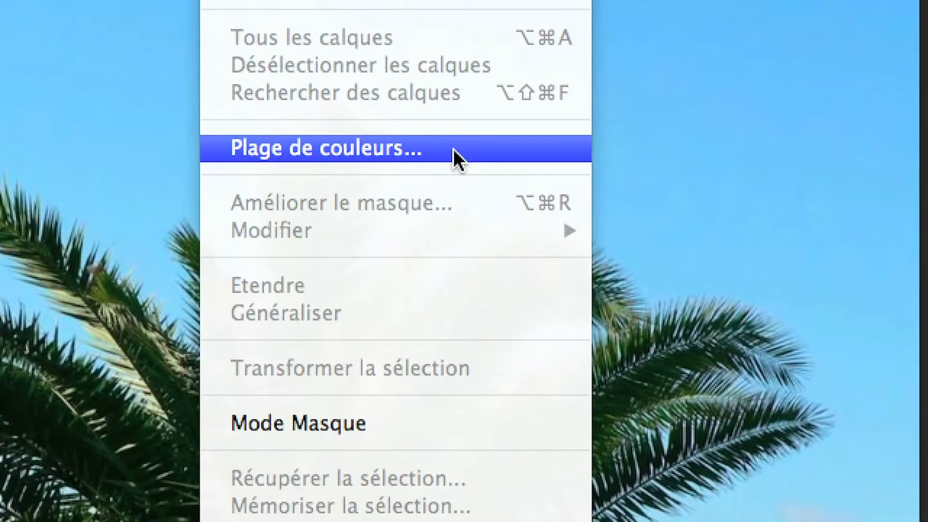
left_click(454, 150)
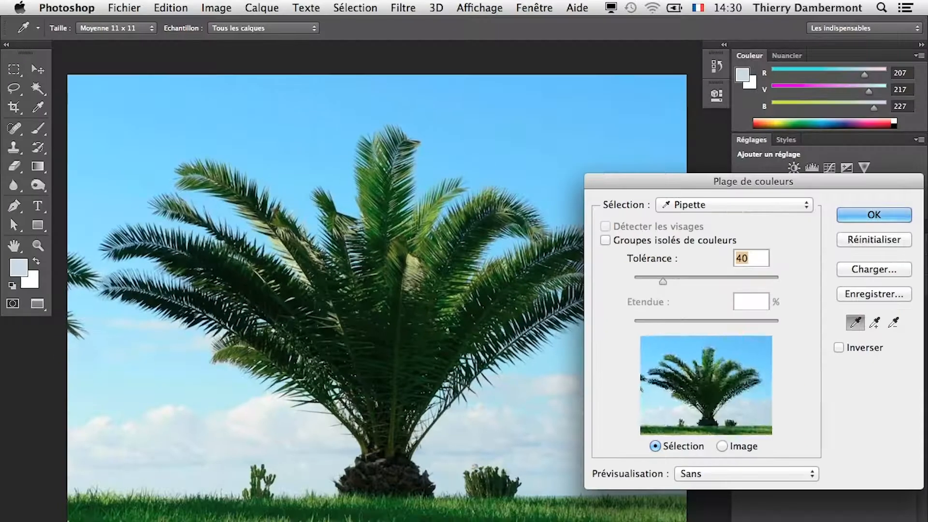
left_click_drag(631, 179, 619, 67)
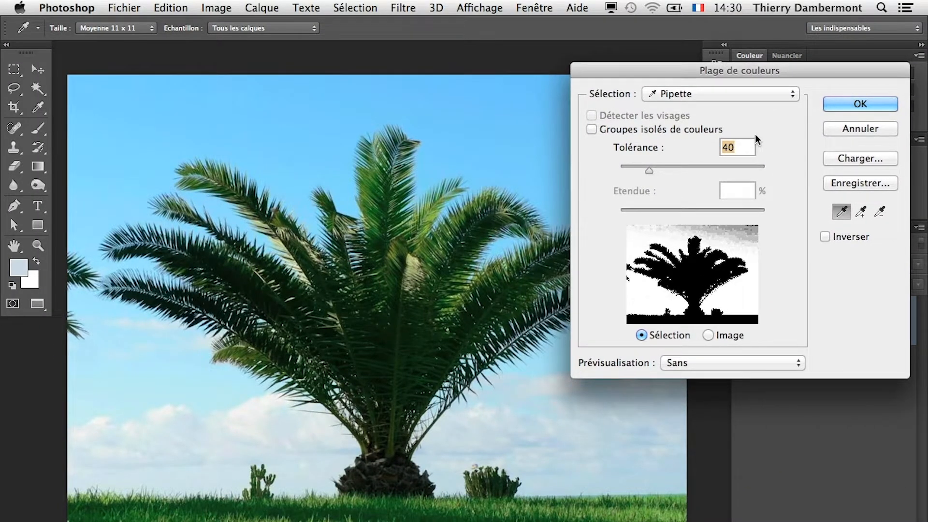
- Sample different blue areas of the sky with the standard eyedropper, both in the image and in the selection thumbnail
key("super")
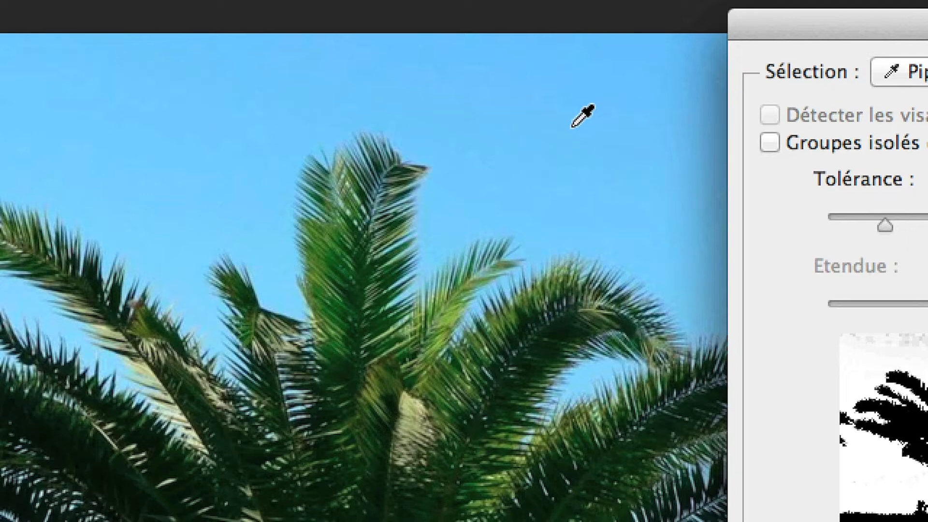
left_click(607, 110)
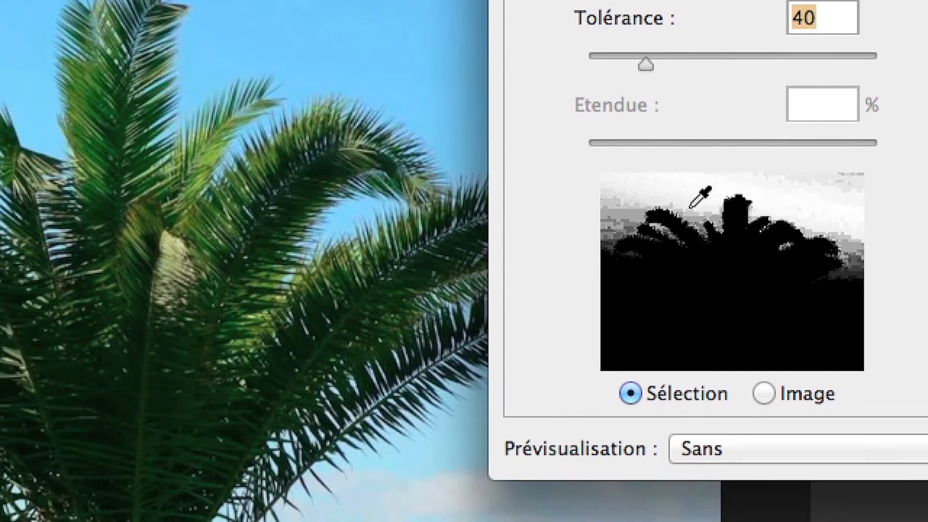
left_click(690, 210)
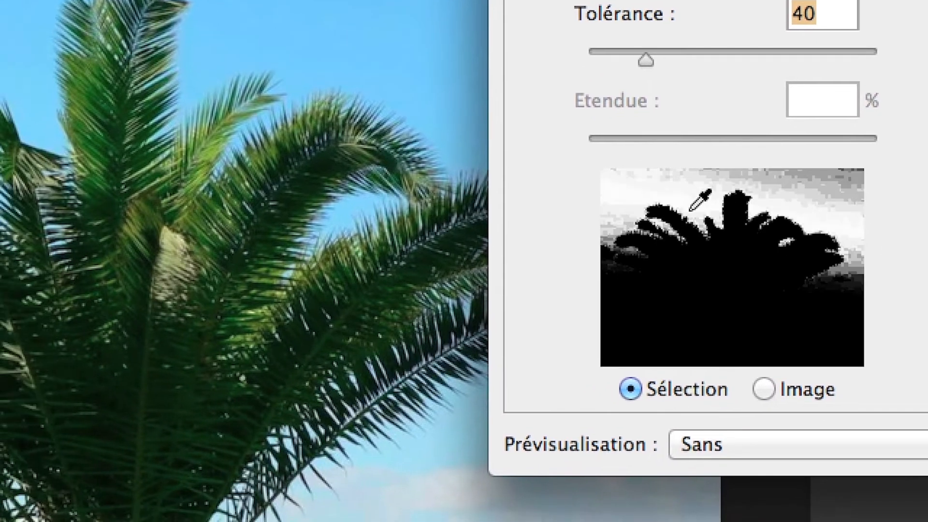
left_click(630, 211)
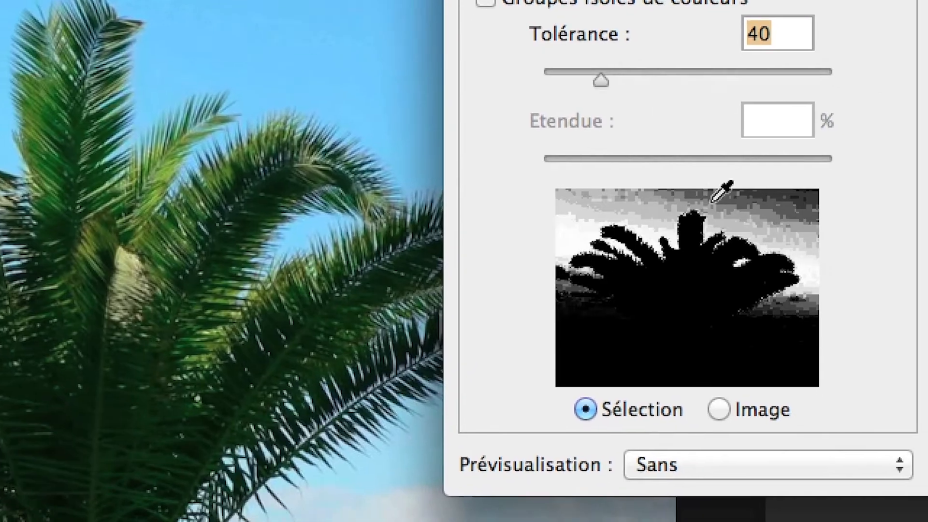
left_click(713, 200)
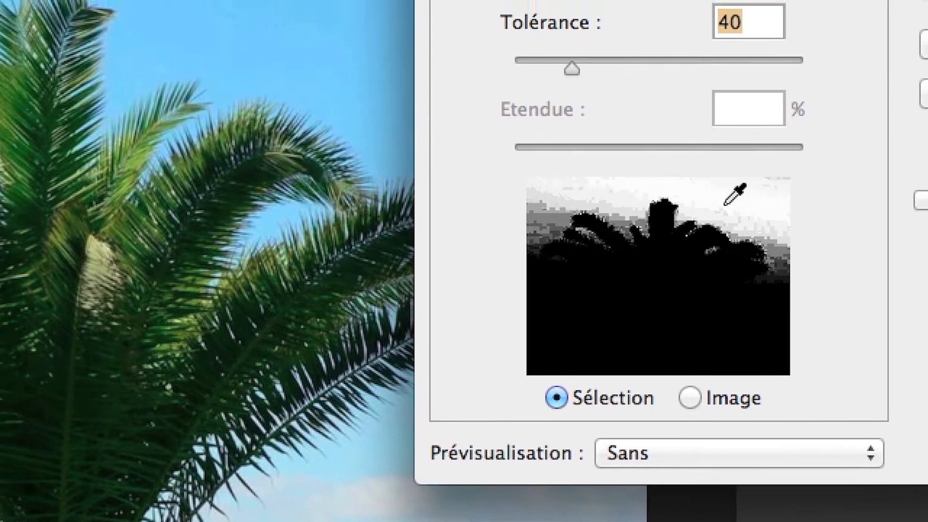
mouse_move(725, 205)
left_mouse_down()
mouse_move(722, 215)
mouse_move(731, 207)
left_mouse_up()
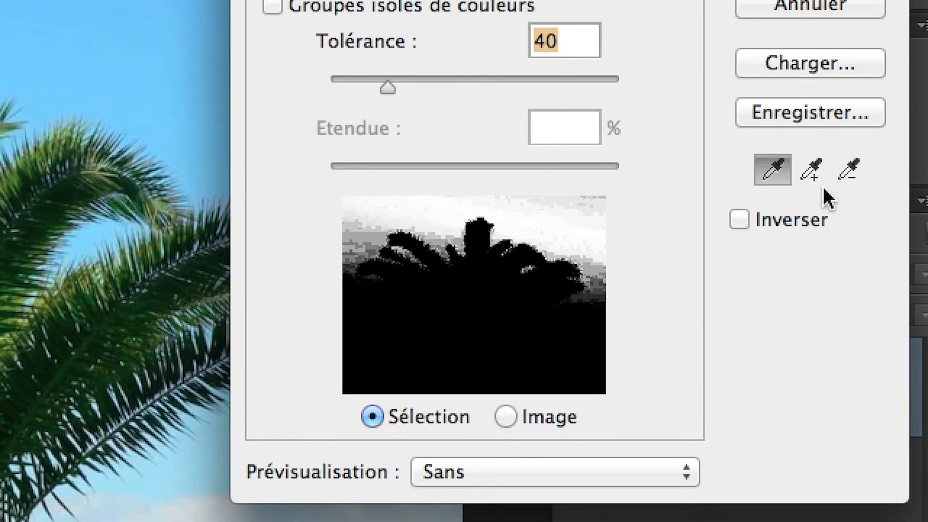
- Switch the Color Range sampling from the standard eyedropper to the Add to Sample eyedropper
left_click(821, 186)
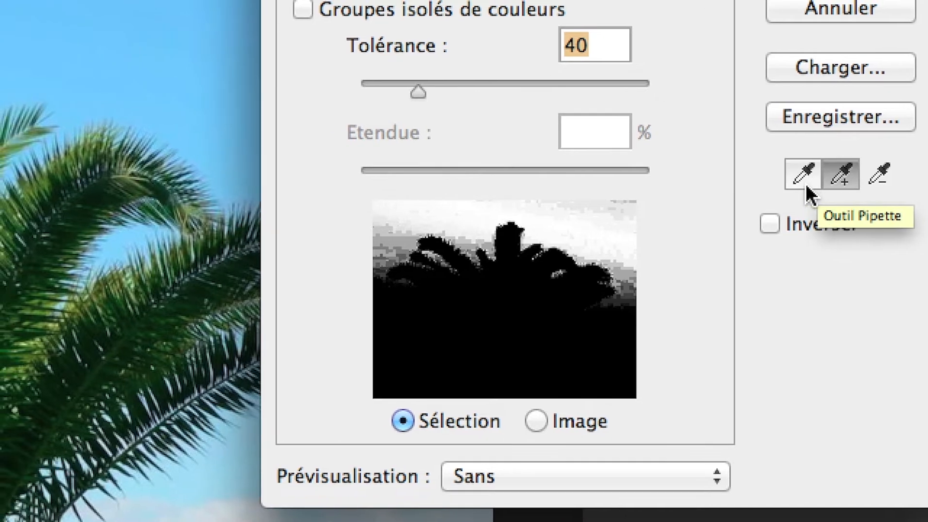
left_click(778, 175)
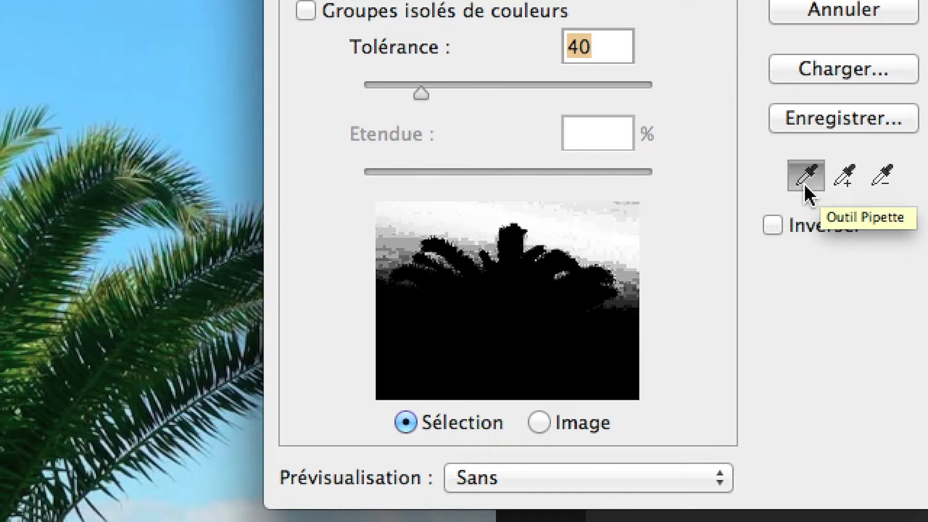
left_click(840, 183)
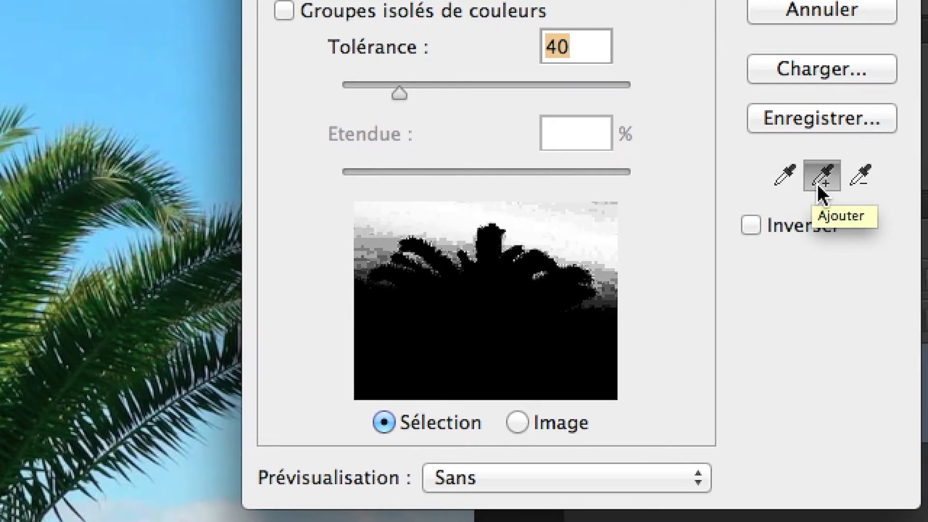
key("super")
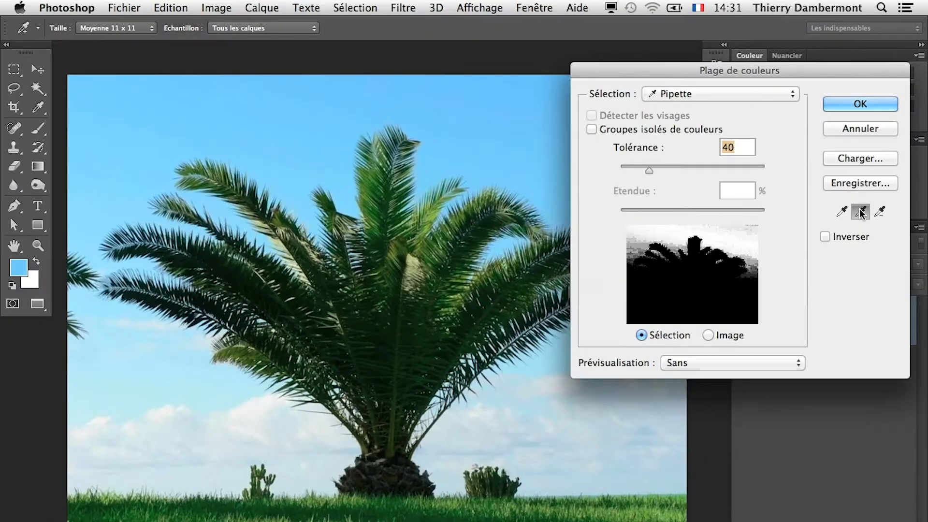
- Move the dialog off the palm and extend the sampled colours down the sky and across the palm fronds
left_click_drag(612, 71, 721, 116)
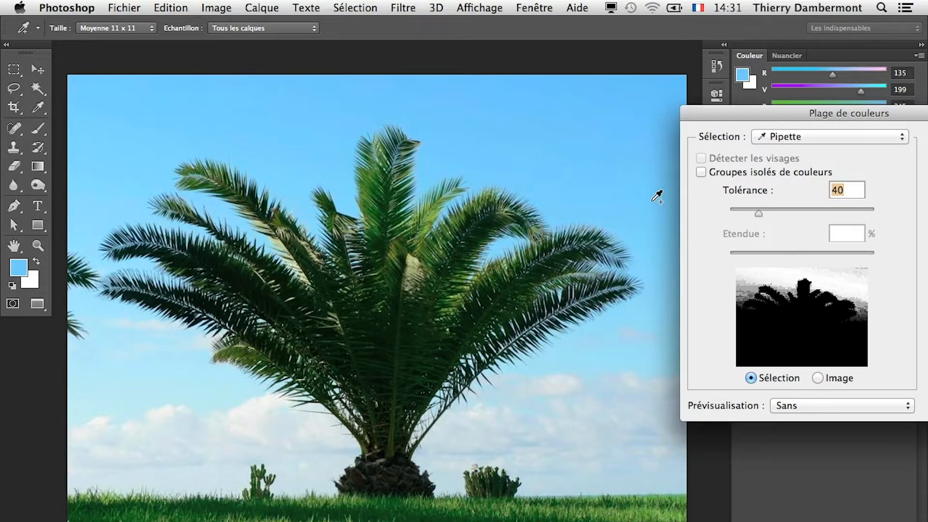
mouse_move(658, 196)
left_mouse_down()
mouse_move(555, 136)
mouse_move(486, 109)
mouse_move(516, 119)
mouse_move(633, 206)
left_mouse_up()
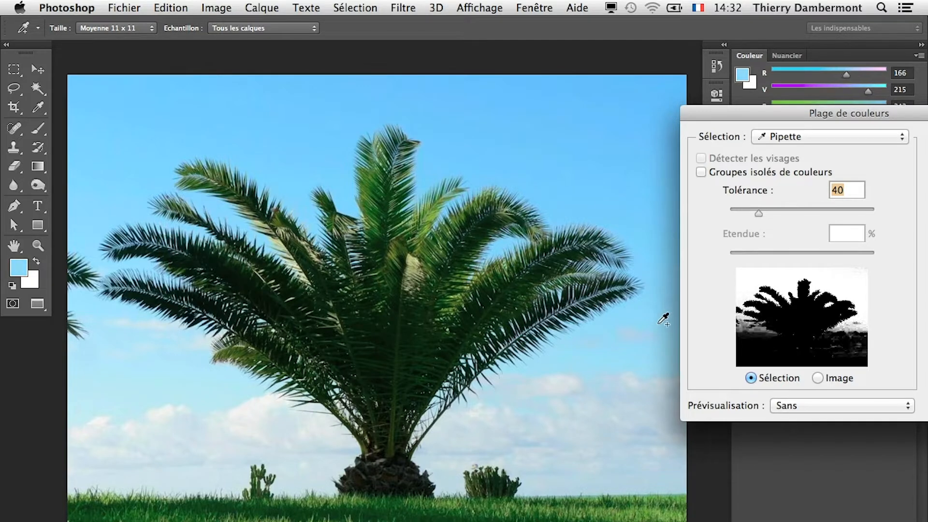
left_click_drag(663, 319, 504, 319)
- Move the Color Range dialog back over the image and reset the sampled colours
left_click_drag(760, 115, 595, 51)
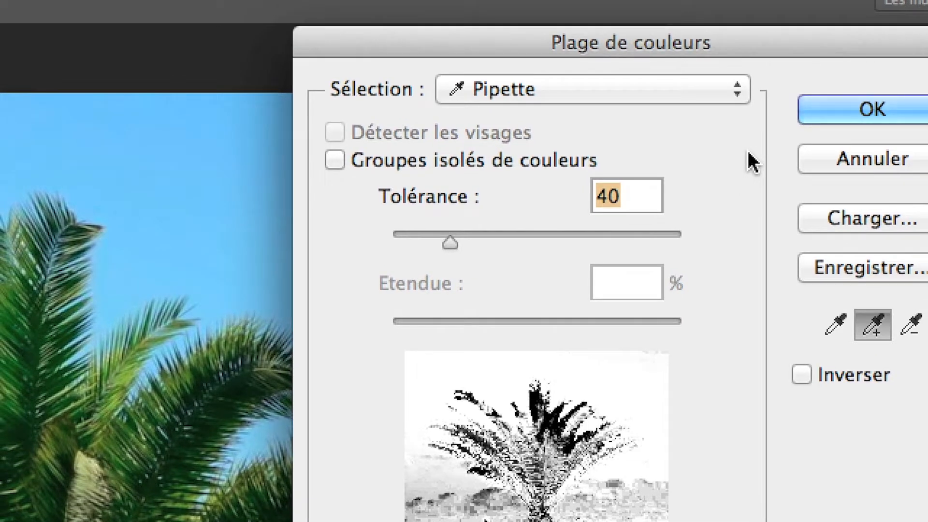
key("alt")
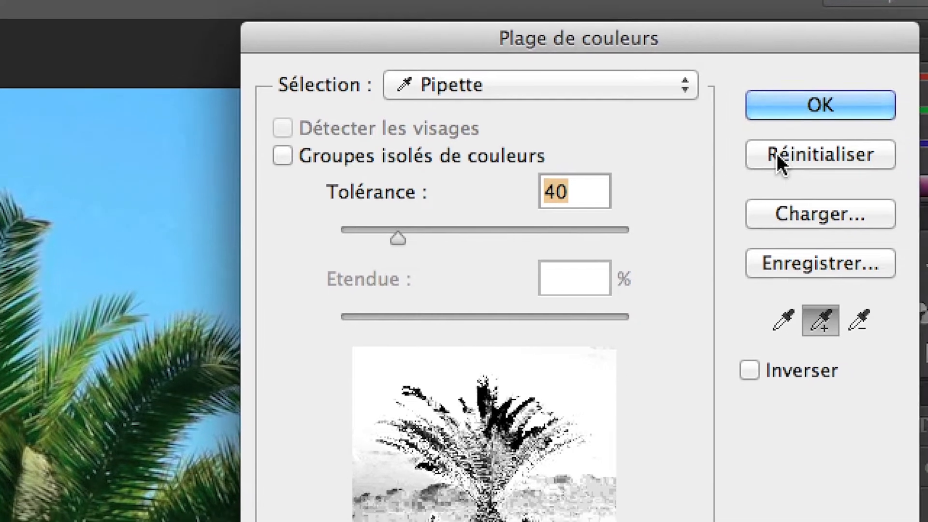
left_click(830, 162, "alt")
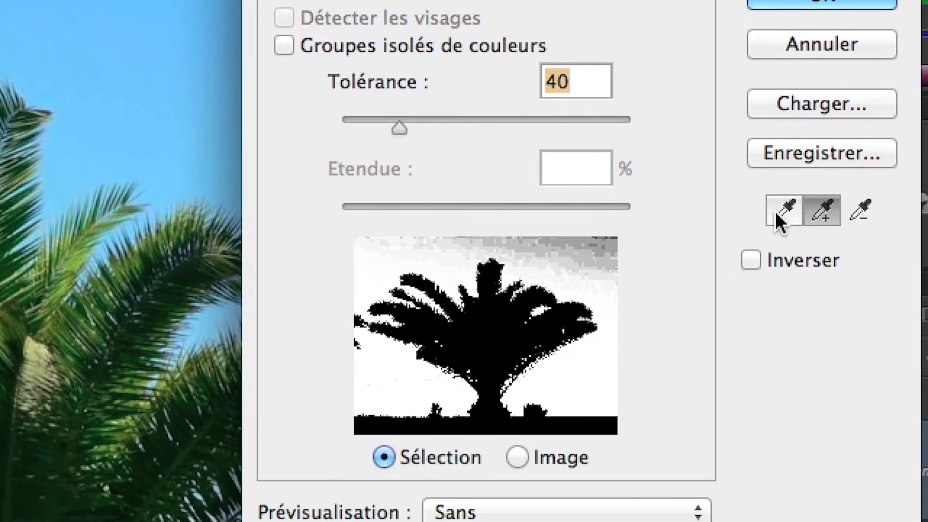
- Resample the blue sky and add its remaining blues and the clouds to the colour range, keeping the dialog clear while sampling
left_click(779, 319)
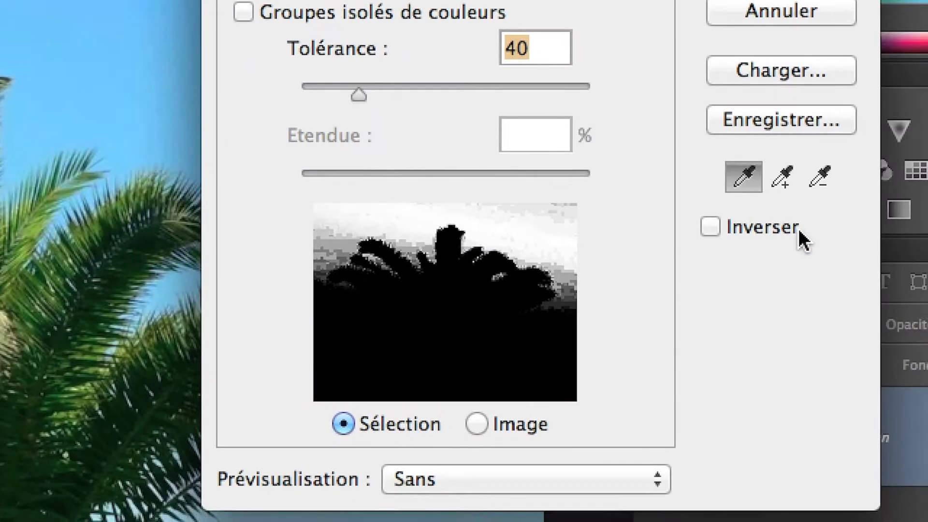
left_click(793, 212)
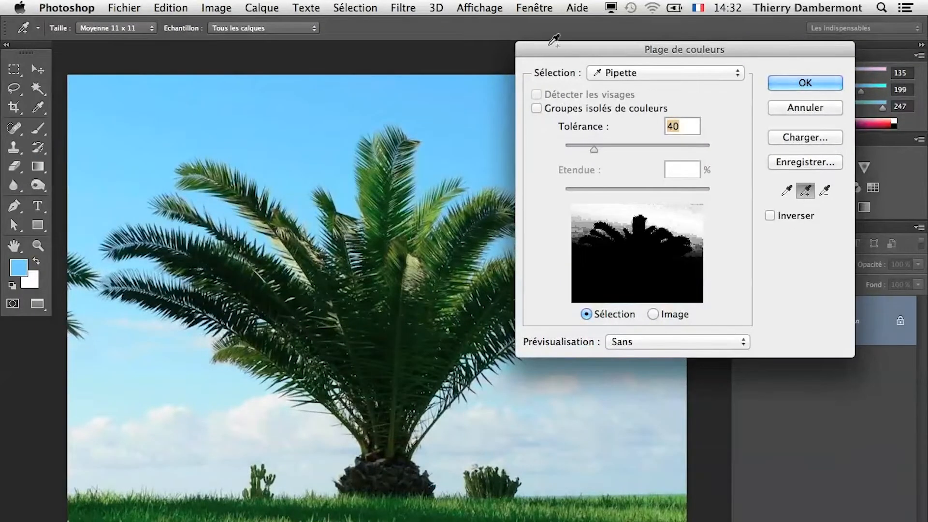
left_click_drag(571, 48, 749, 120)
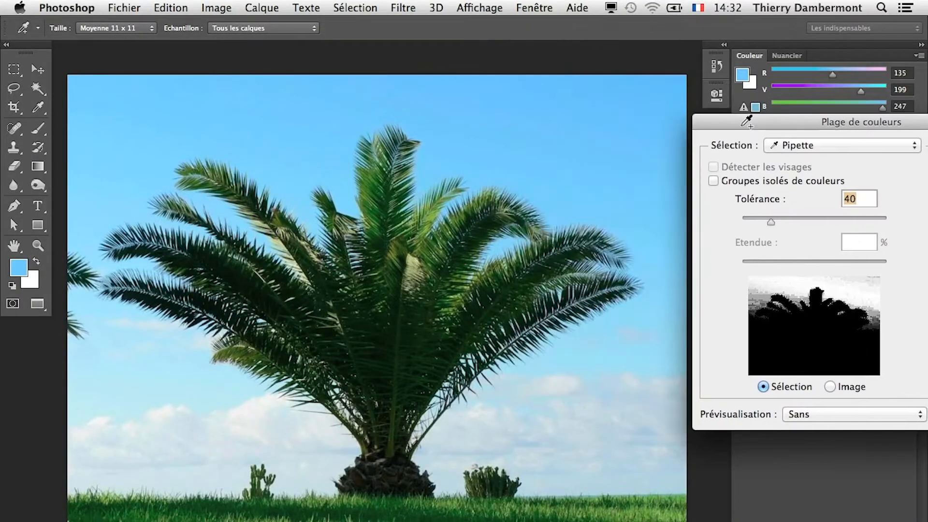
left_click(654, 373)
left_click(630, 405)
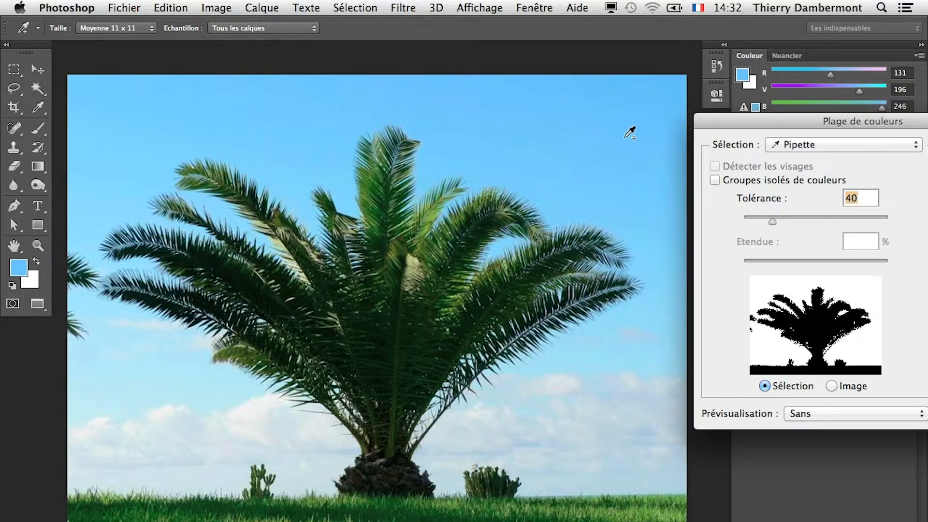
left_click_drag(712, 132, 604, 65)
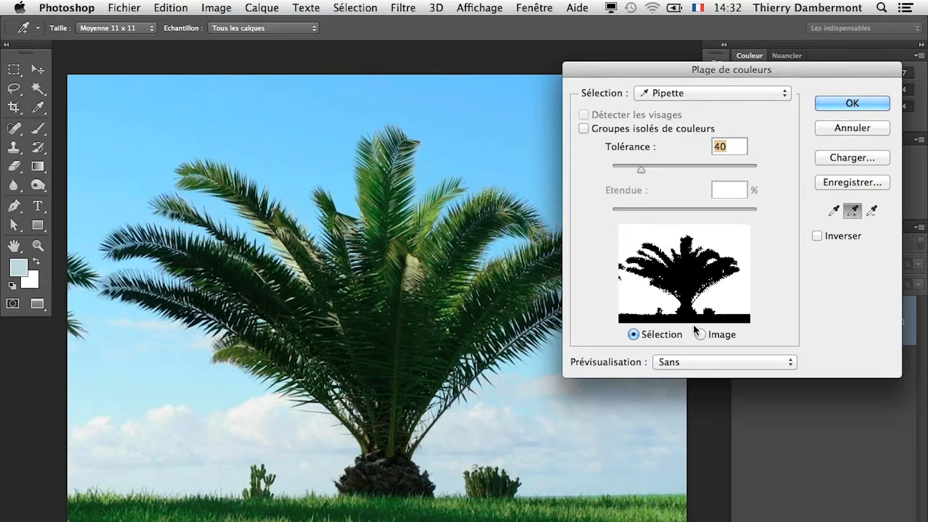
- Set the Color Range preview of the image to Niveaux de gris (Grayscale)
left_click(713, 360)
left_click(723, 384)
left_click(704, 362)
left_click(707, 346)
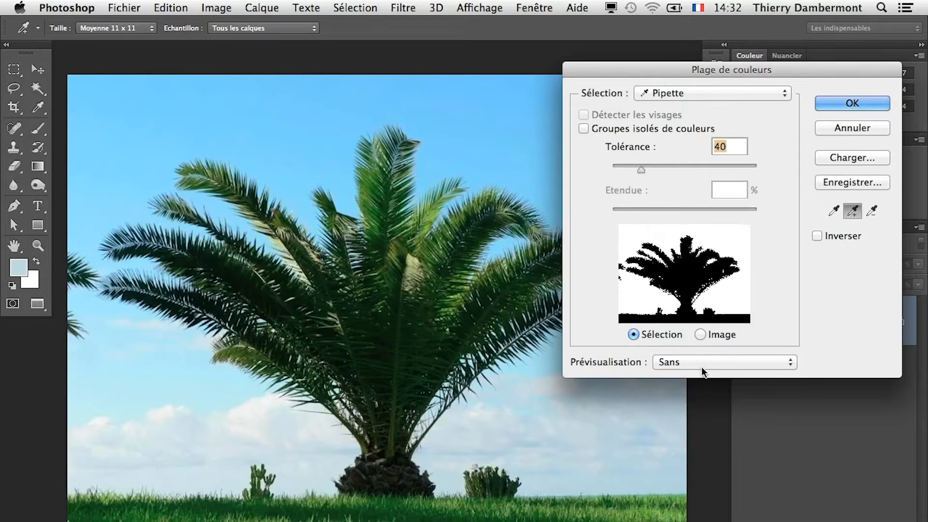
key("super+alt")
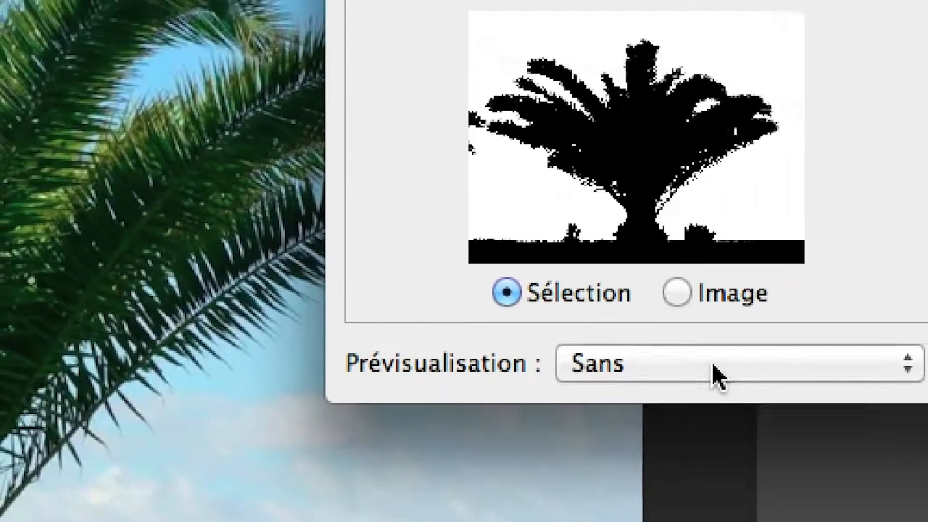
left_click(647, 499)
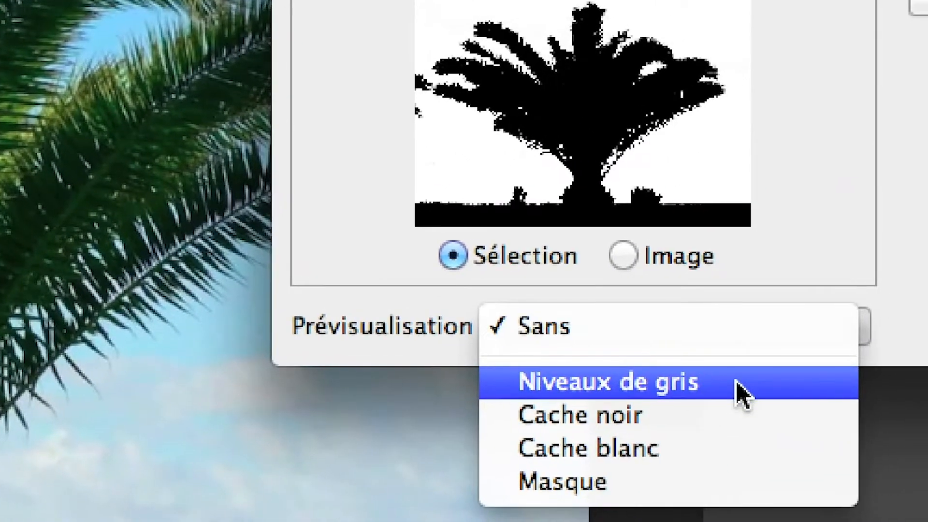
left_click(769, 389)
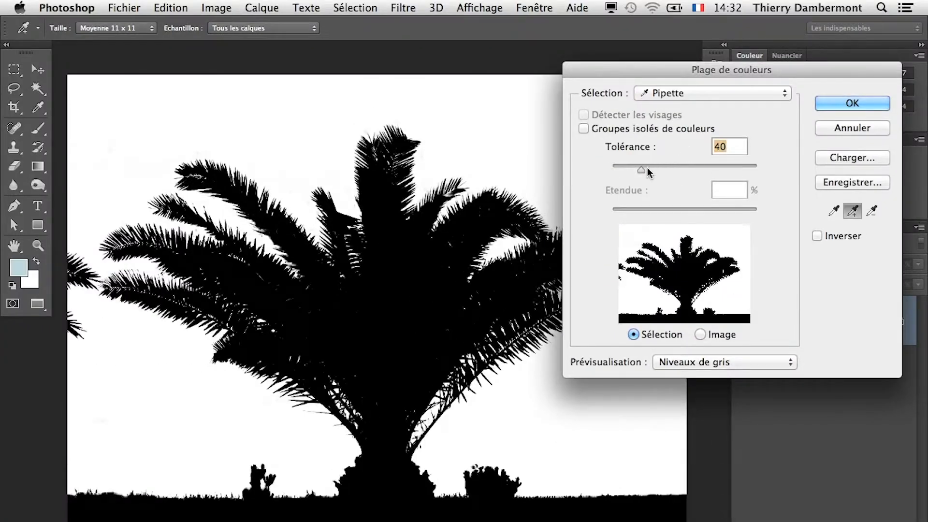
- Try Color Range tolerances of 43 and 27, set the tolerance to 97 and move the dialog lower to uncover the fronds
mouse_move(647, 169)
left_mouse_down()
mouse_move(700, 169)
mouse_move(643, 170)
left_mouse_up()
key("alt+super+8")
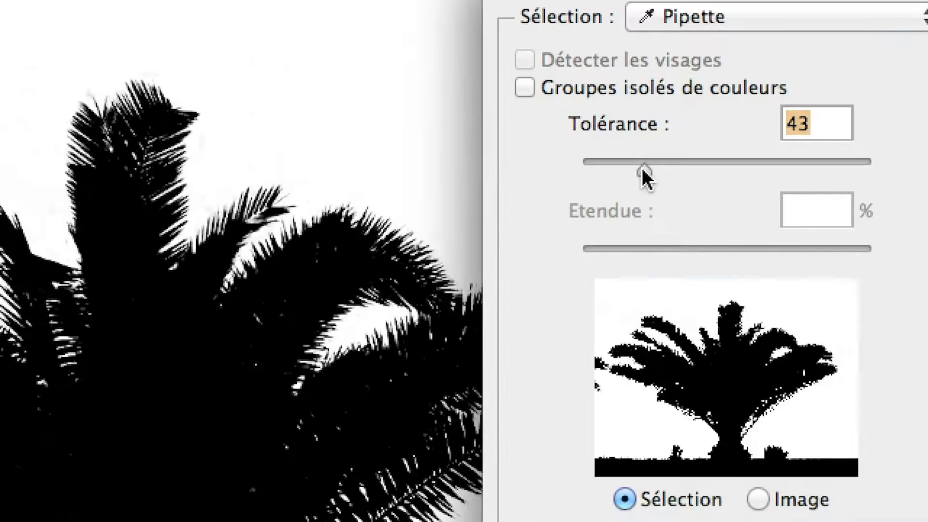
mouse_move(642, 167)
left_mouse_down()
mouse_move(747, 168)
mouse_move(606, 169)
mouse_move(649, 167)
mouse_move(628, 167)
left_mouse_up()
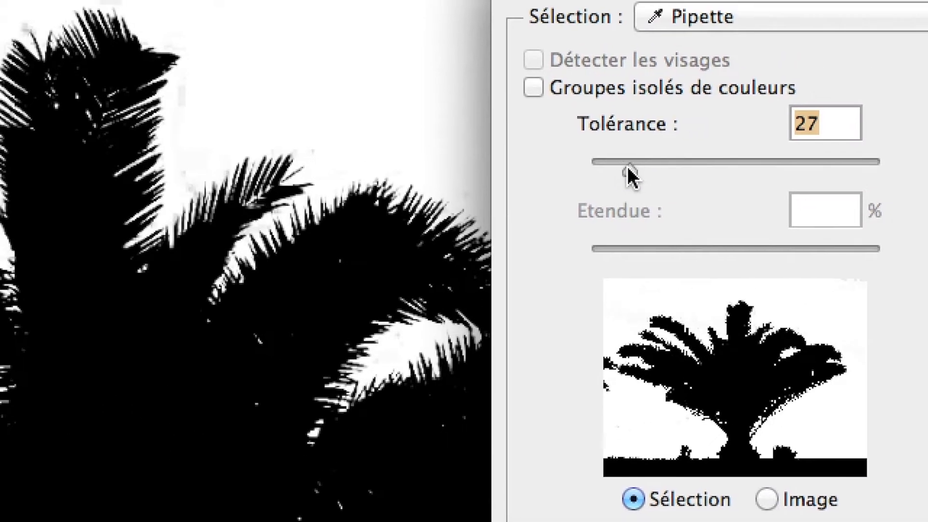
left_click_drag(636, 157, 683, 165)
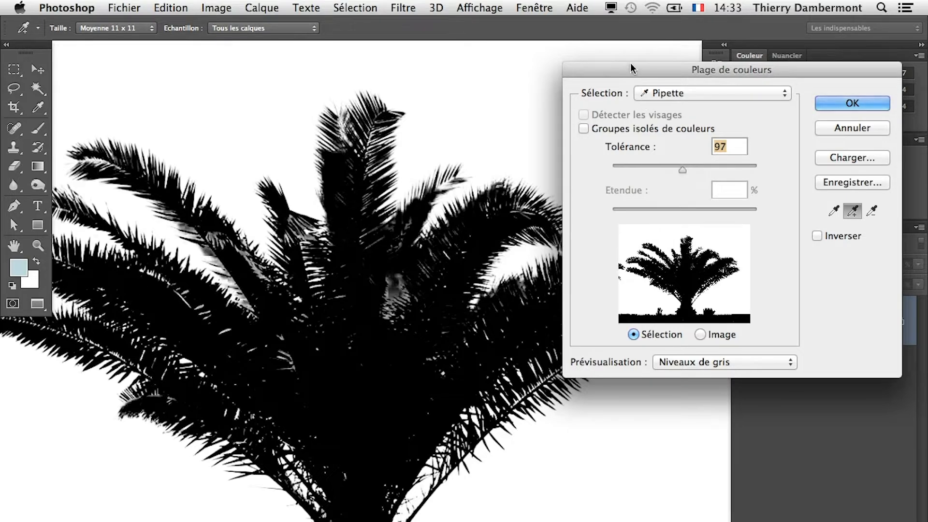
left_click_drag(638, 73, 675, 303)
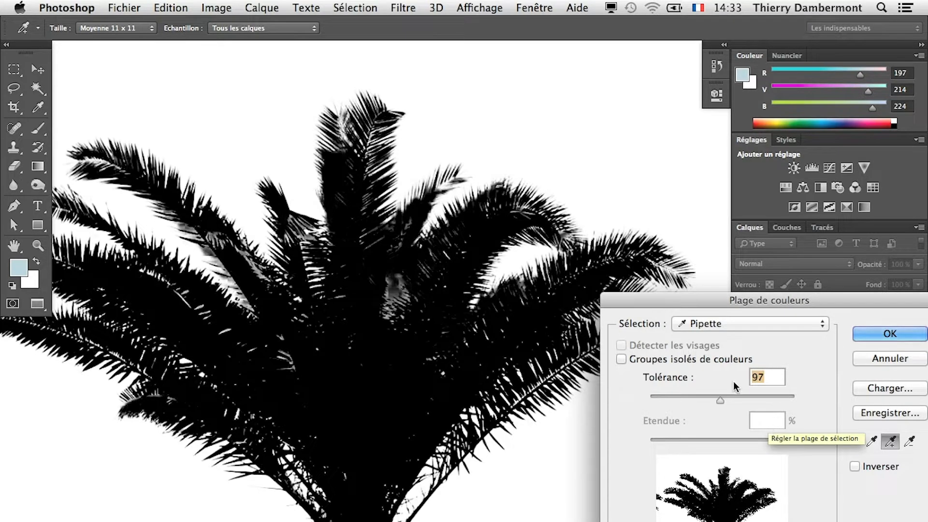
- Compare the Color Range grayscale preview of the palm with Groupes isolés de couleurs (Localized Color Clusters) on and off
left_click(663, 362)
left_click(662, 361)
left_click(662, 362)
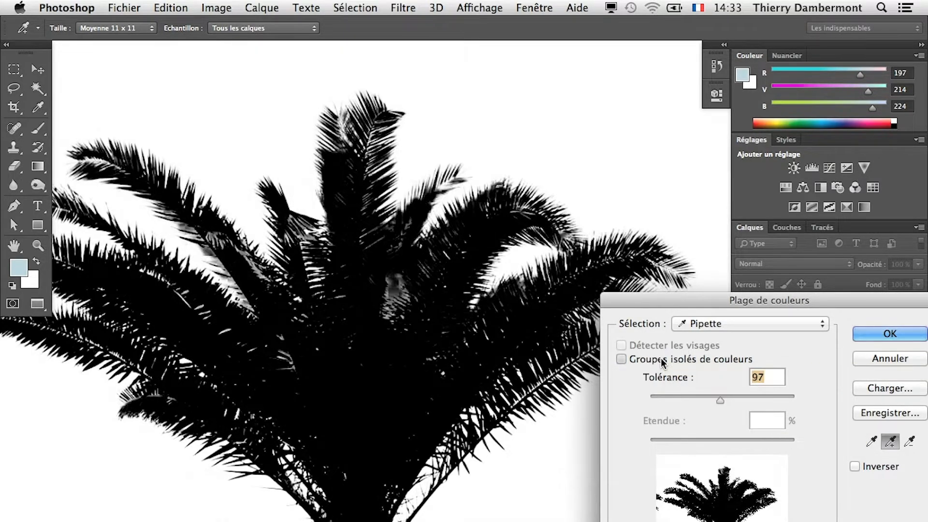
left_click(663, 362)
left_click(662, 362)
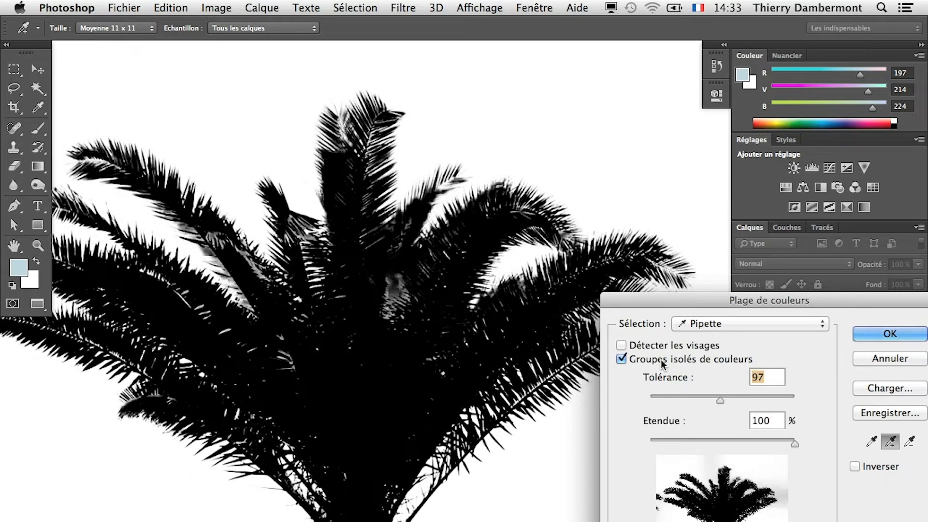
left_click(625, 360)
left_click(626, 359)
left_click(626, 359)
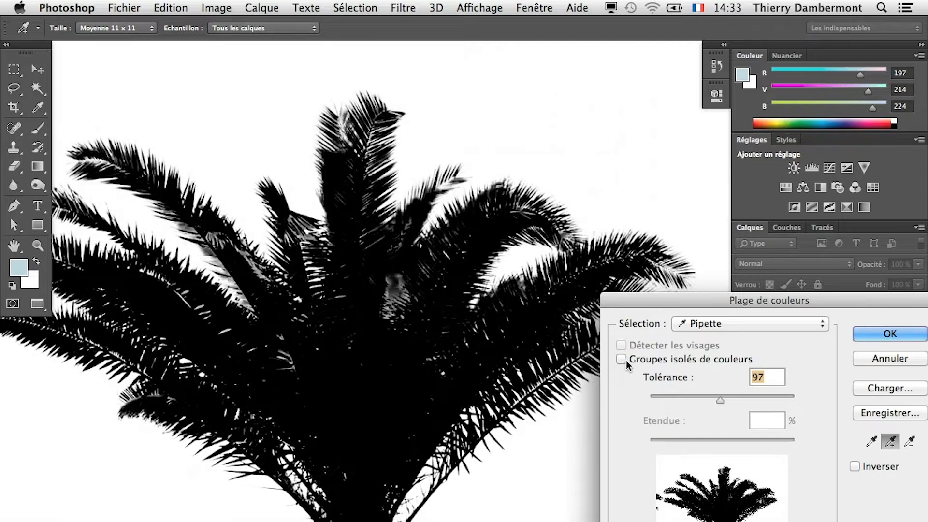
left_click(626, 360)
left_click(626, 361)
left_click(625, 360)
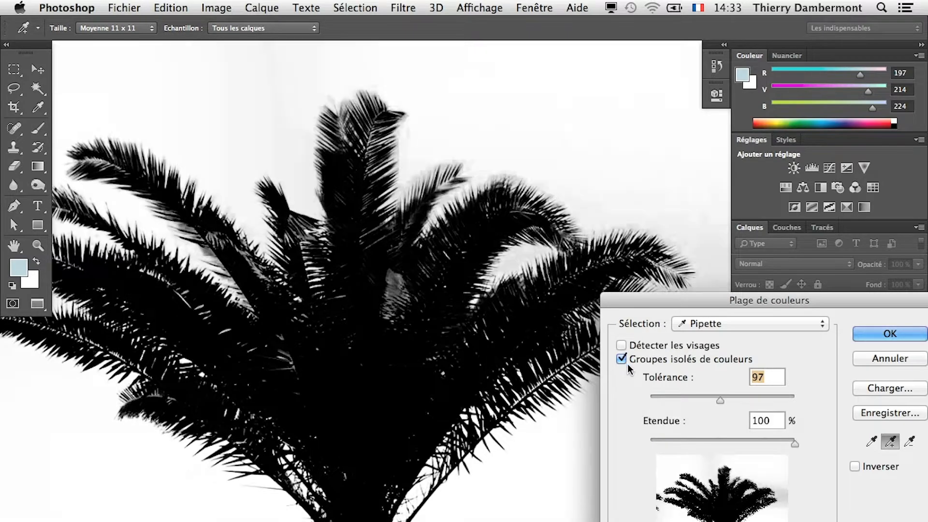
- Try Groupes isolés de couleurs with an Etendue (Range) of 100% once more and turn the option off
mouse_move(795, 443)
left_mouse_down()
mouse_move(694, 437)
mouse_move(809, 434)
left_mouse_up()
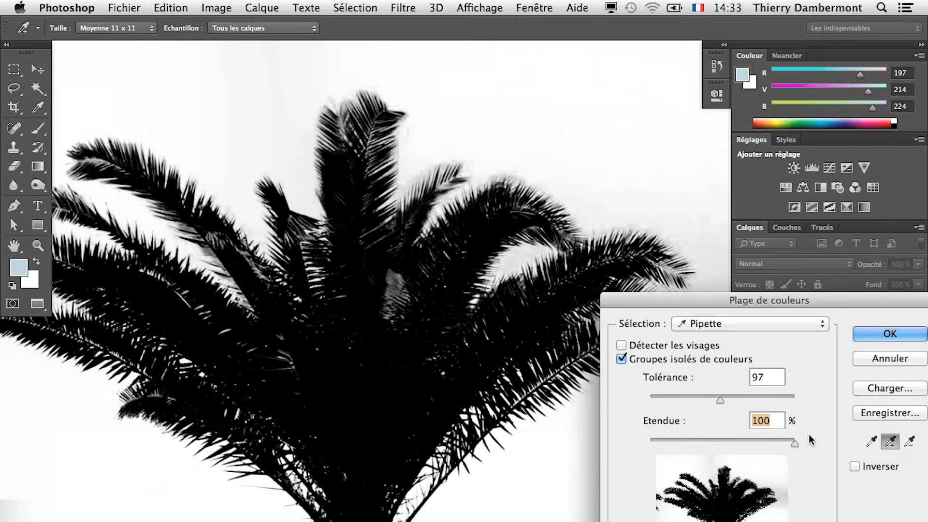
left_click(623, 360)
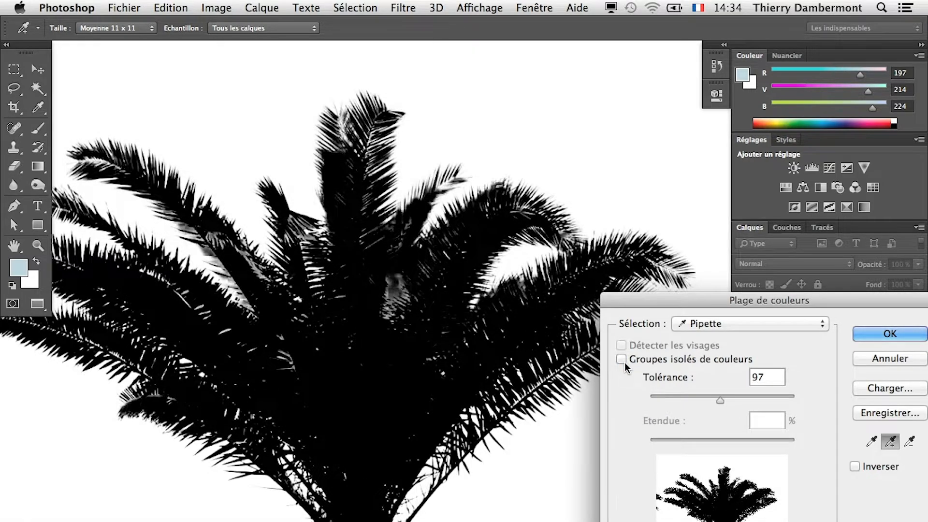
left_click(623, 359)
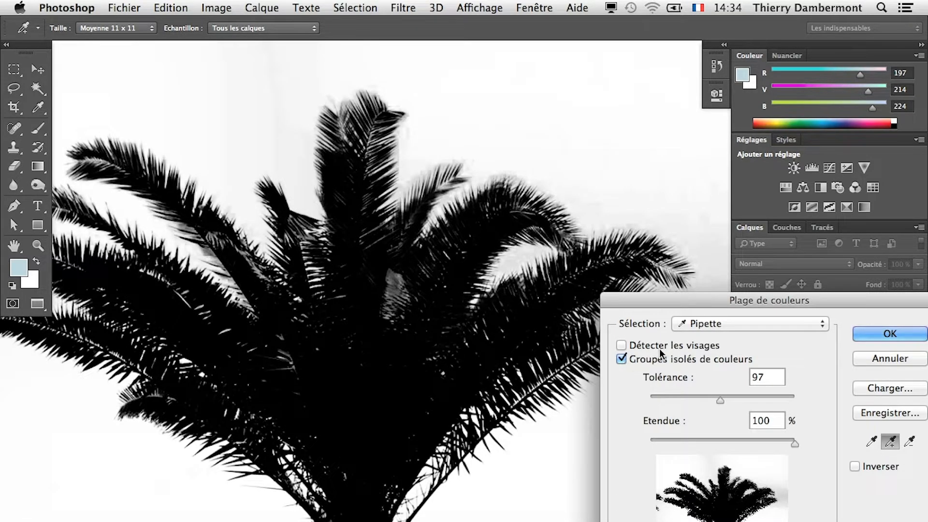
key("alt+super+8")
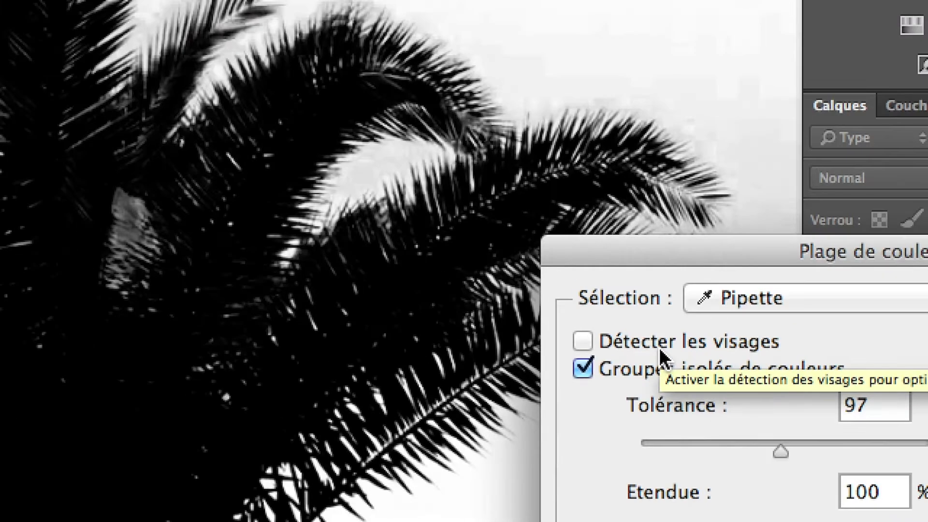
key("alt+super+8")
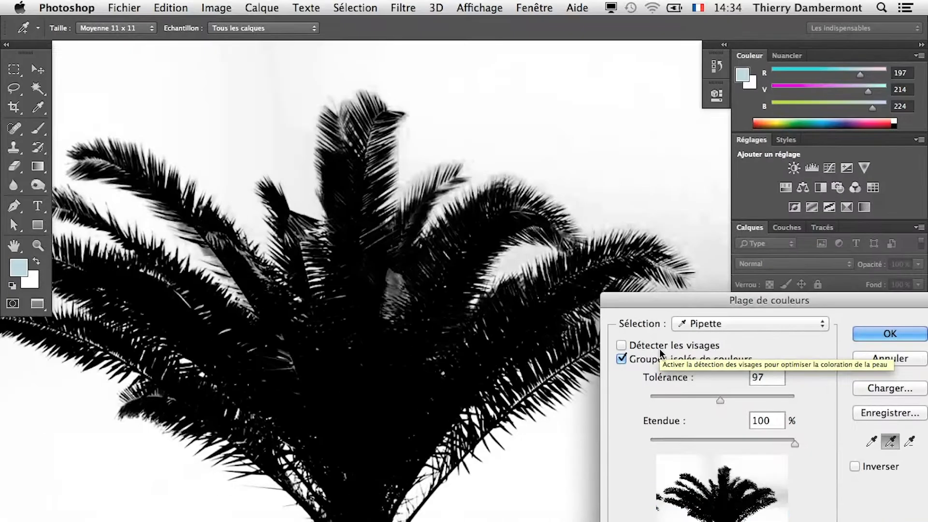
left_click(623, 361)
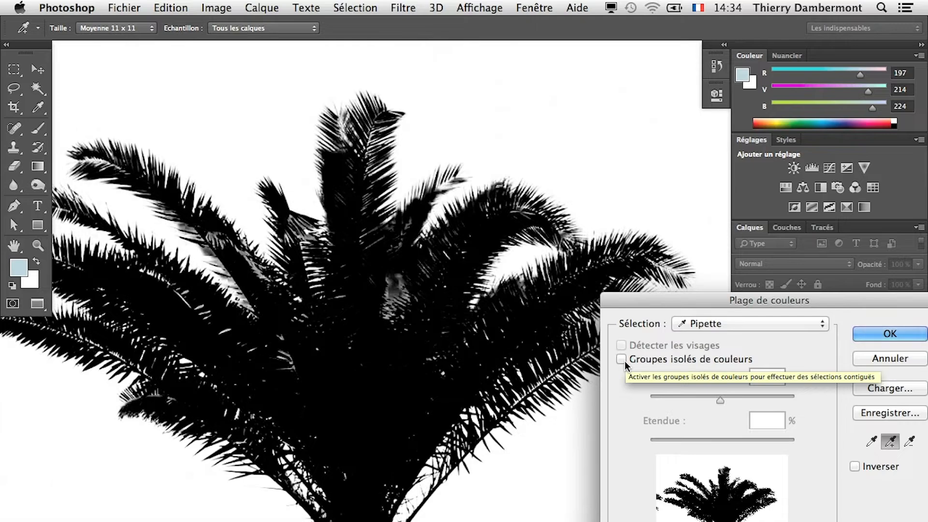
- Try Inverser (Invert) in Color Range, moving the dialog off the fronds to compare the palm and sky masks, and leave it off
key("alt+super+8")
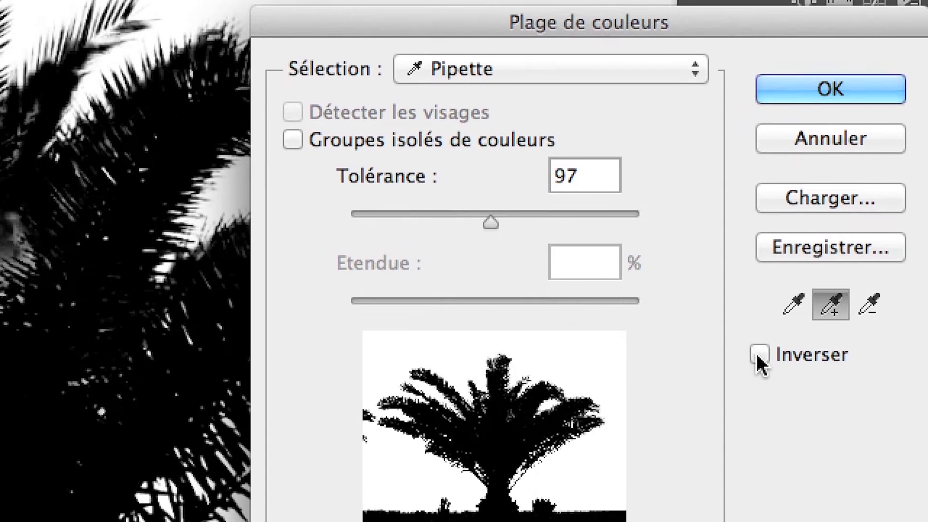
left_click(778, 372)
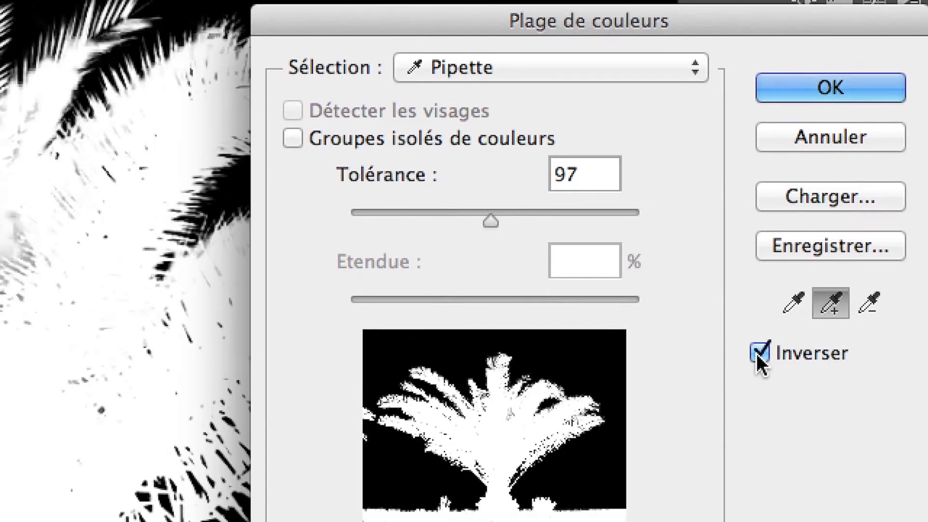
left_click(758, 355)
left_click(759, 355)
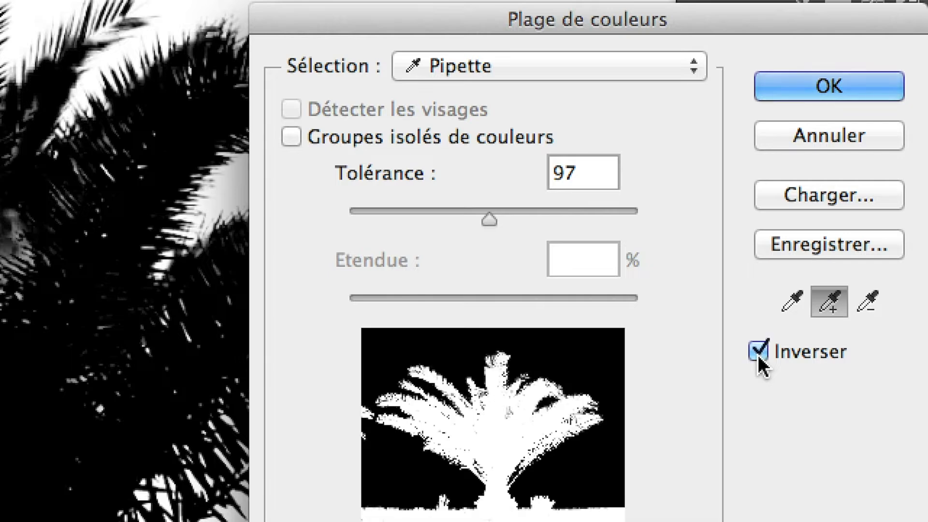
key("super+alt")
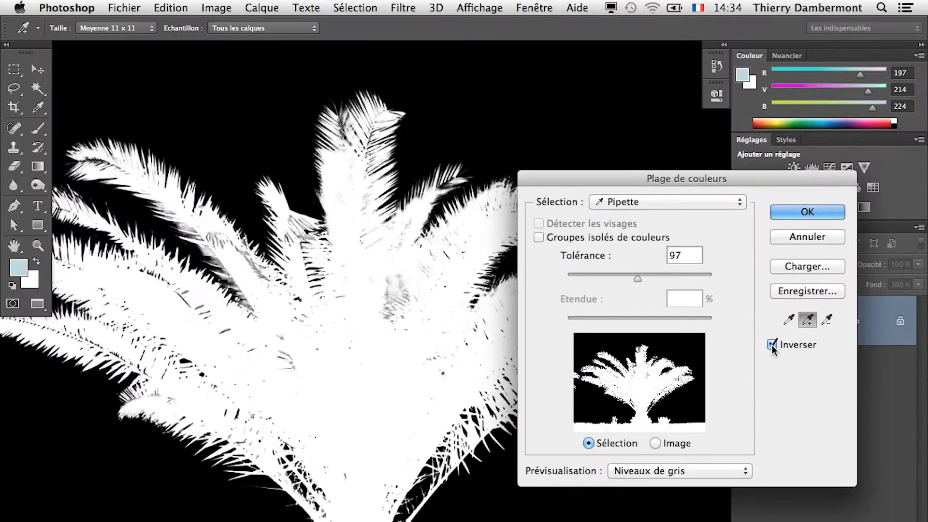
left_click_drag(639, 163, 669, 126)
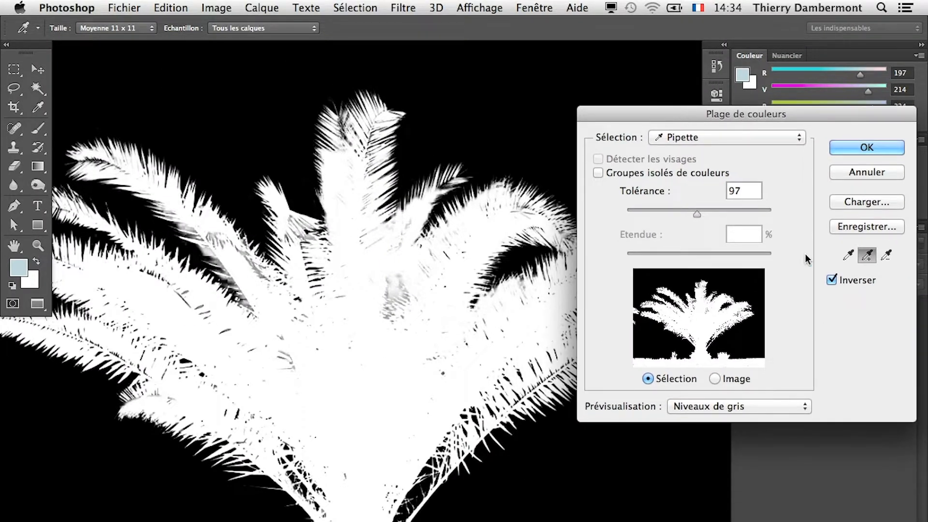
left_click(832, 280)
left_click(832, 281)
left_click(832, 280)
key("alt+super")
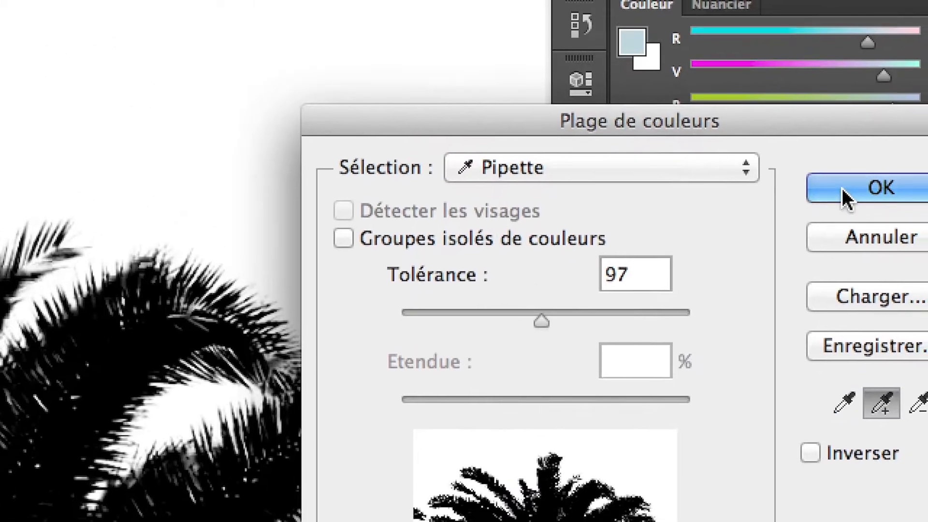
- Apply the Color Range settings to select the sky around the palm
left_click(860, 12)
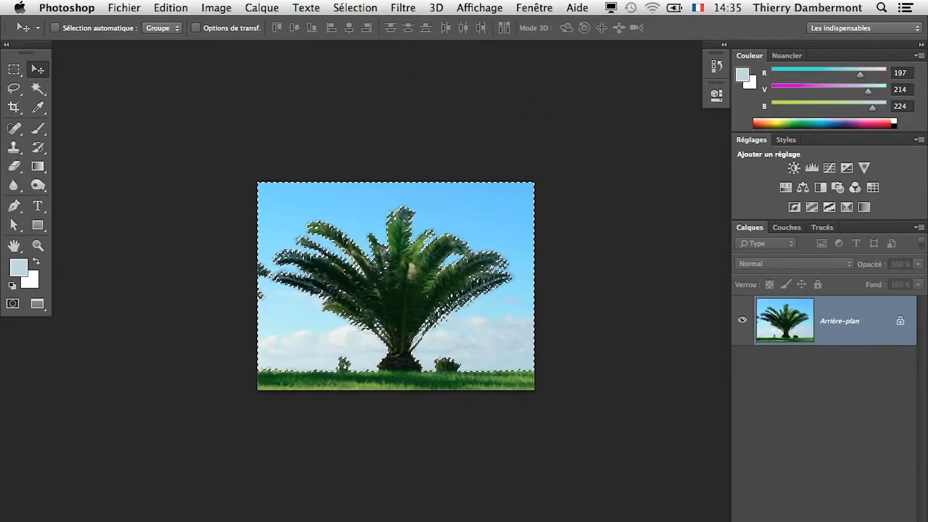
scroll(405, 204, "up", 4)
scroll(417, 242, "down", 2)
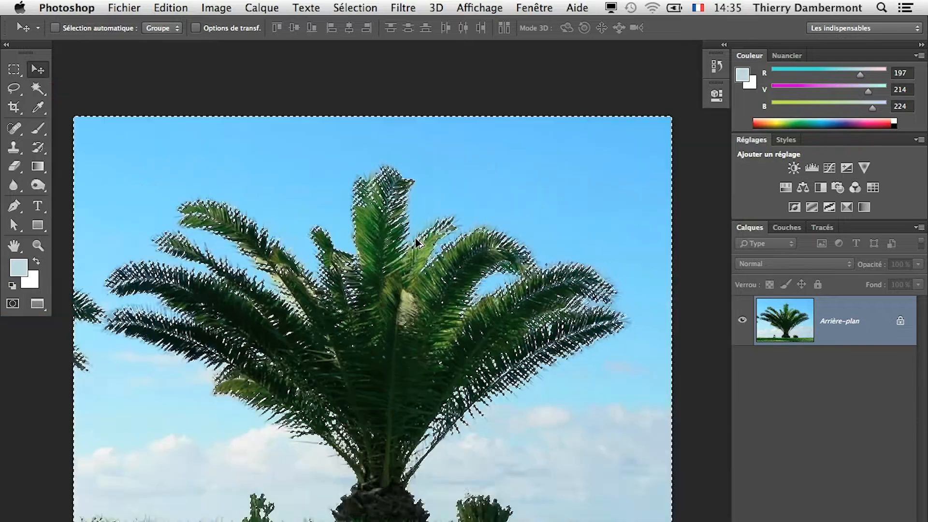
left_click(342, 8)
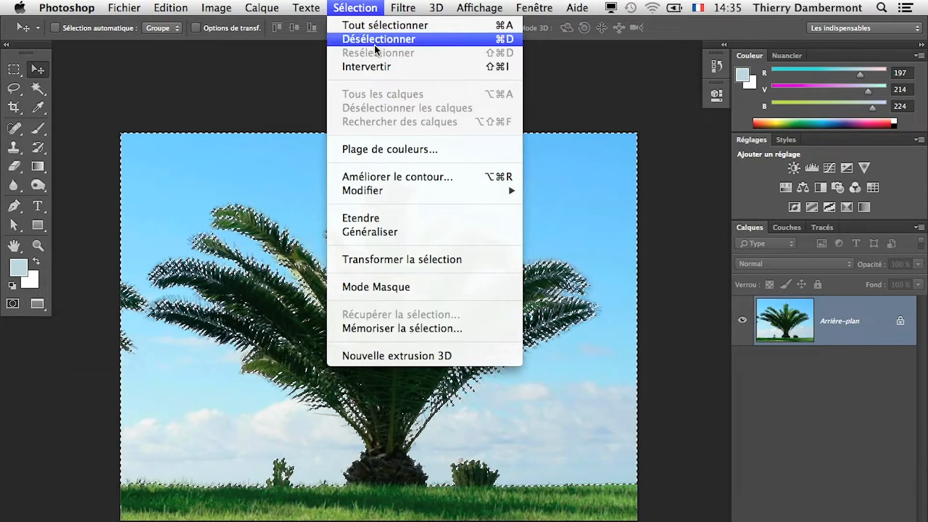
left_click(363, 8)
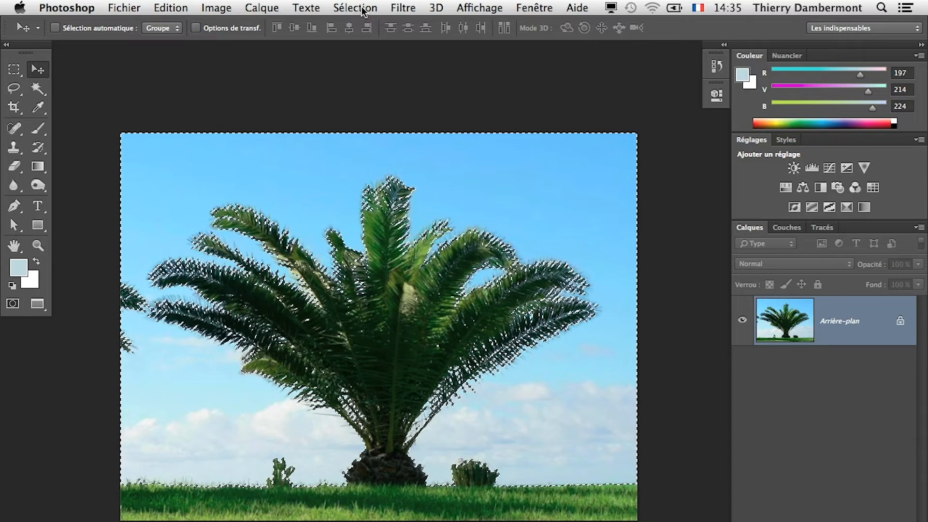
left_click(364, 9)
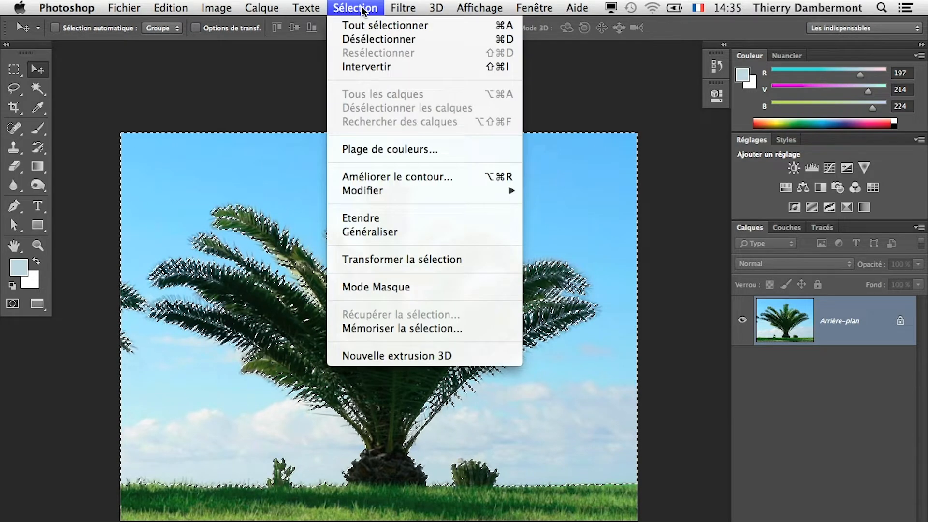
left_click(364, 9)
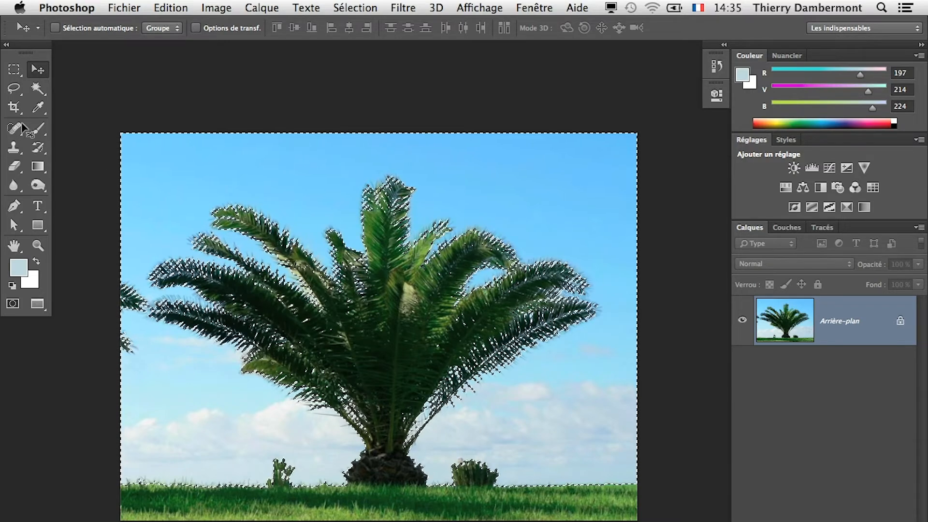
- Float the tool palette beside the image and activate the Baguette magique (Magic Wand) tool, viewing its alternative tool
left_click_drag(22, 46, 70, 103)
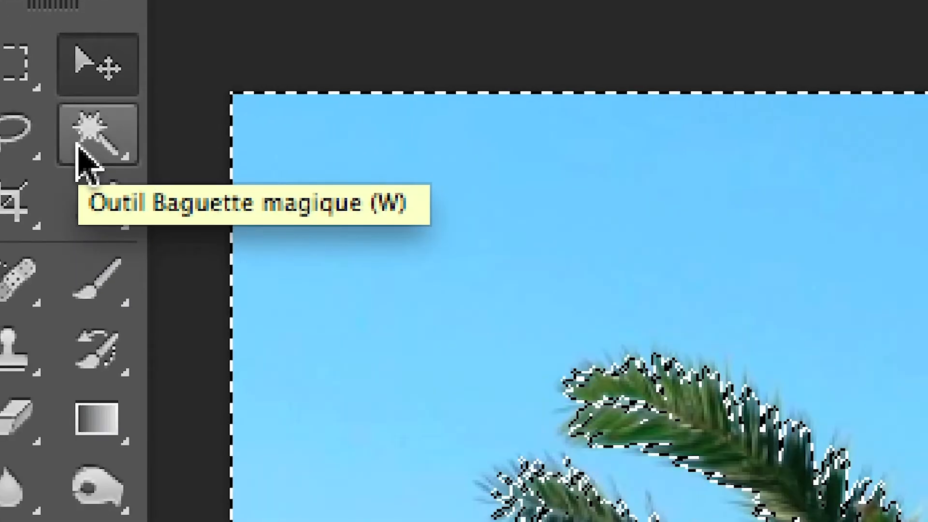
left_click(80, 160)
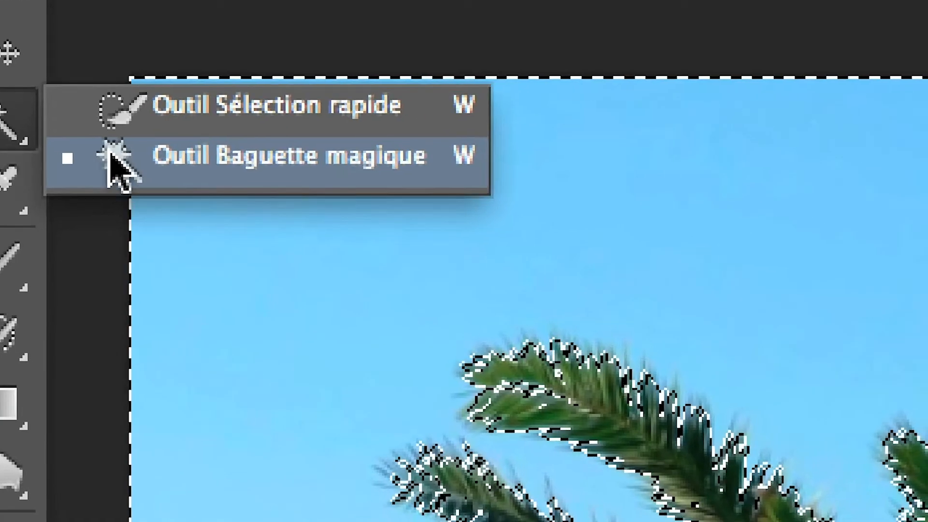
left_click(213, 172)
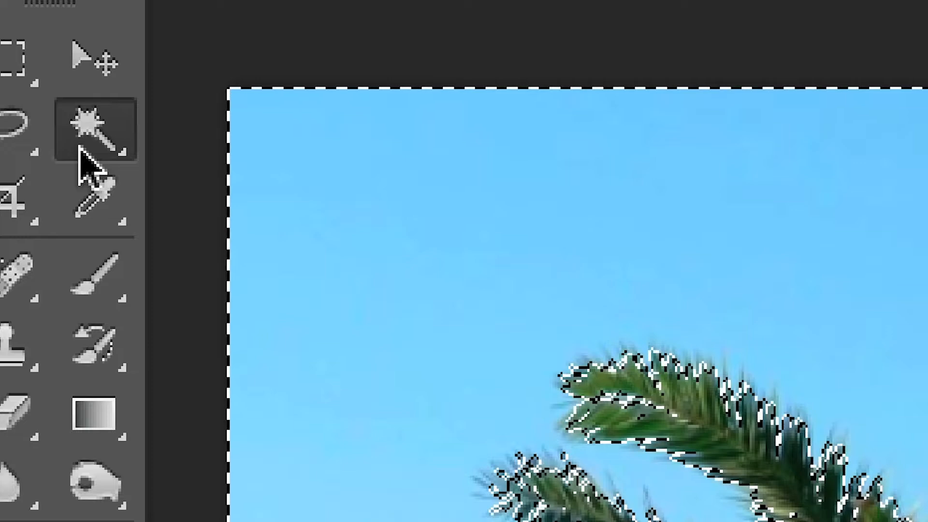
right_click(80, 150)
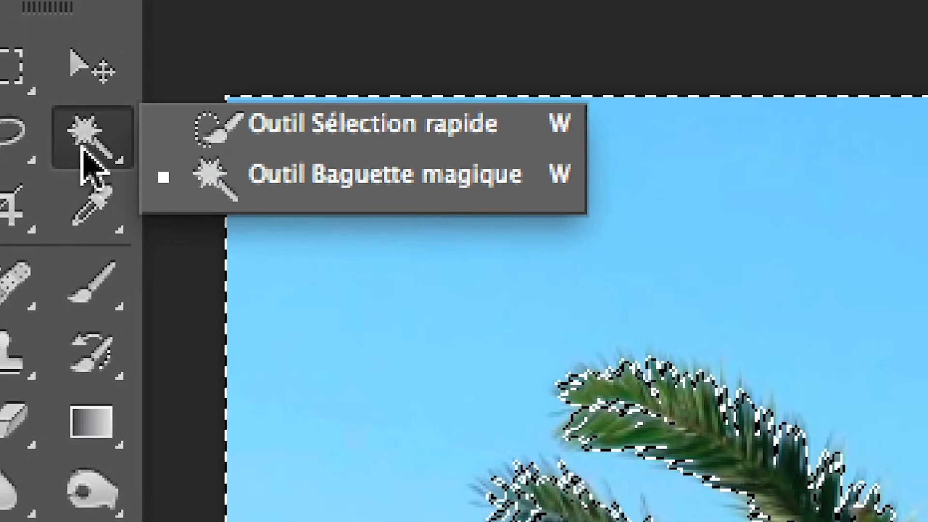
left_click(63, 134)
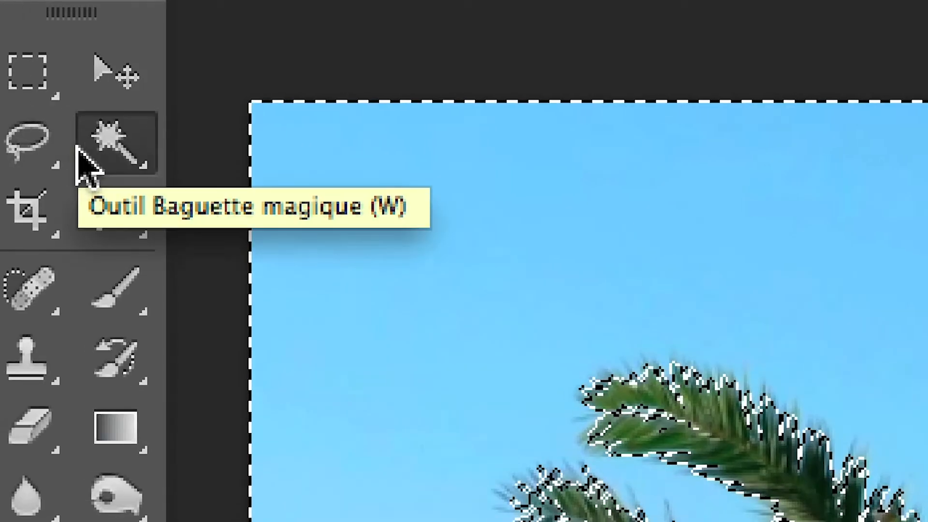
right_click(114, 151)
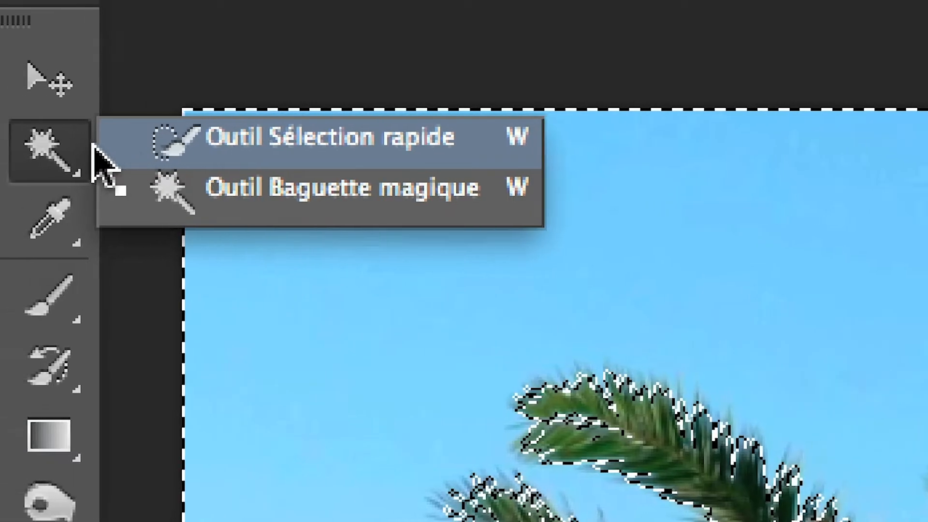
left_click(60, 143)
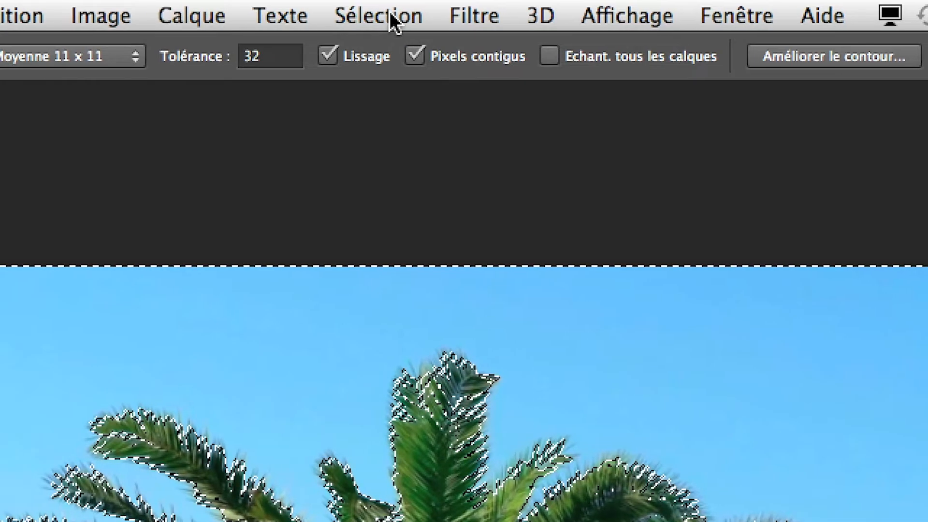
- Invert the sky selection so it covers the palm and the ground
left_click(391, 20)
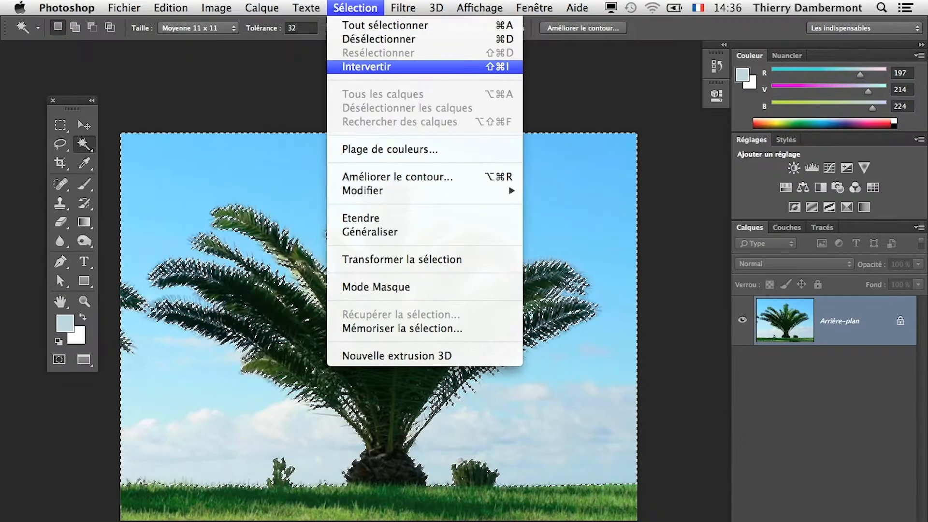
left_click(399, 71)
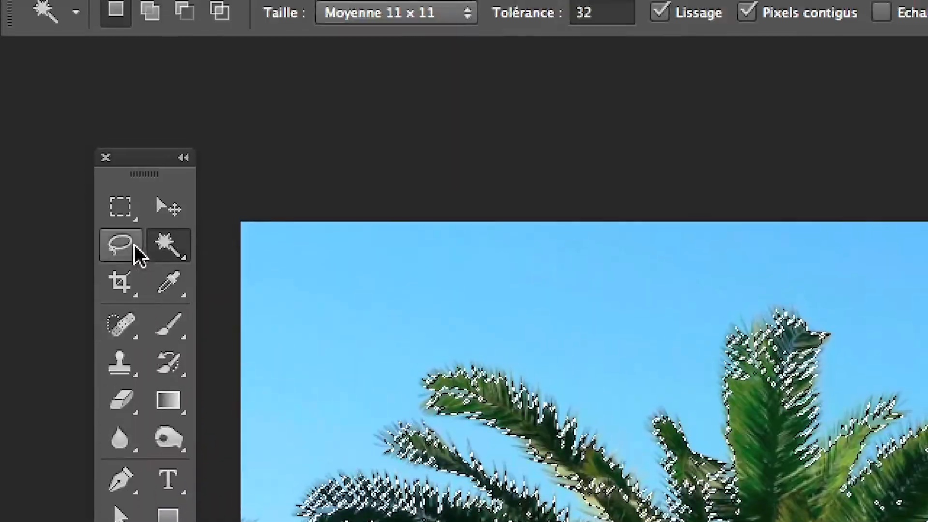
- Subtract the grass and both cacti from the selection with a freehand Lasso outline passing under the palm's trunk
left_click(120, 129)
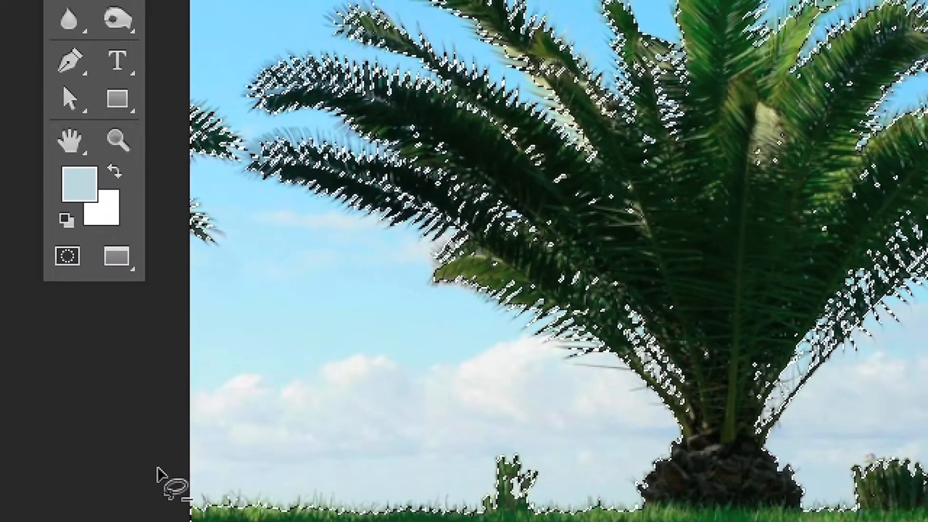
left_click_drag(80, 518, 206, 519)
mouse_move(202, 474)
left_mouse_down()
mouse_move(402, 467)
mouse_move(576, 513)
mouse_move(633, 515)
left_mouse_up()
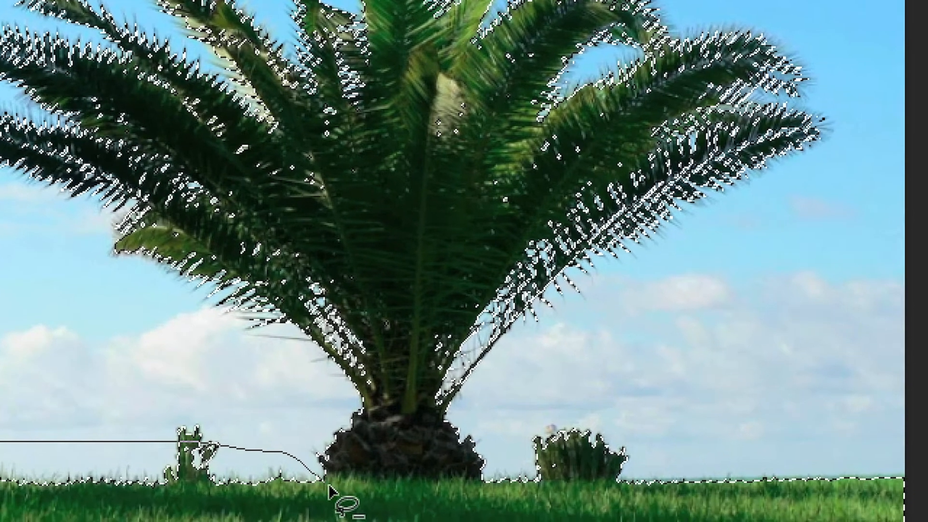
left_click_drag(353, 489, 706, 435)
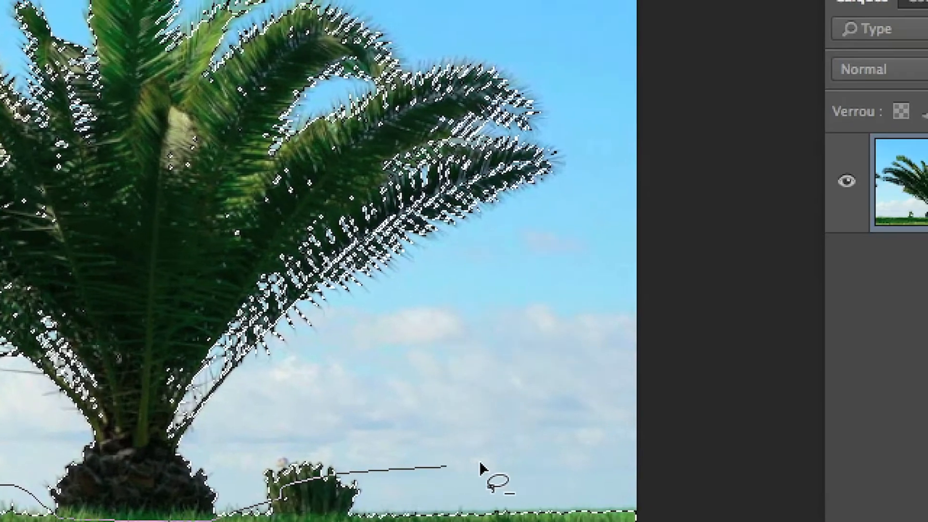
mouse_move(480, 466)
left_mouse_down()
mouse_move(669, 520)
mouse_move(0, 521)
left_mouse_up()
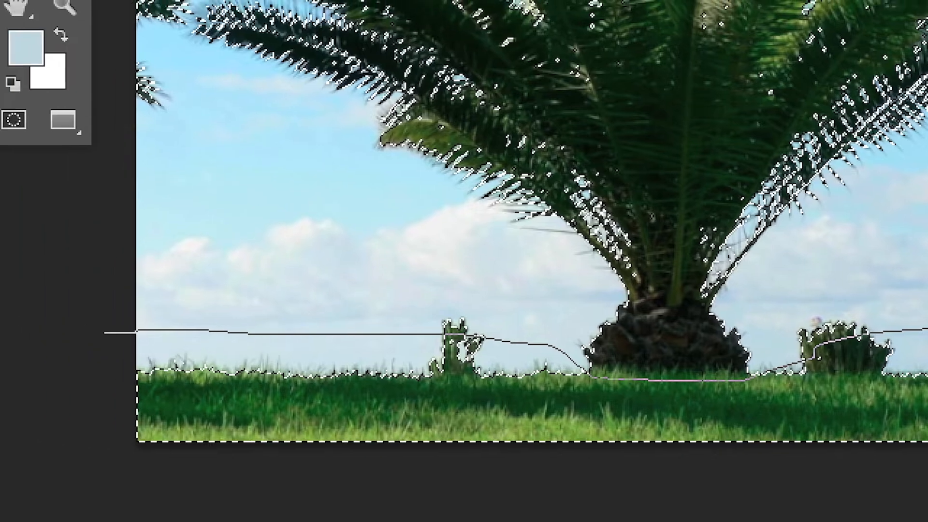
left_click_drag(72, 521, 91, 353)
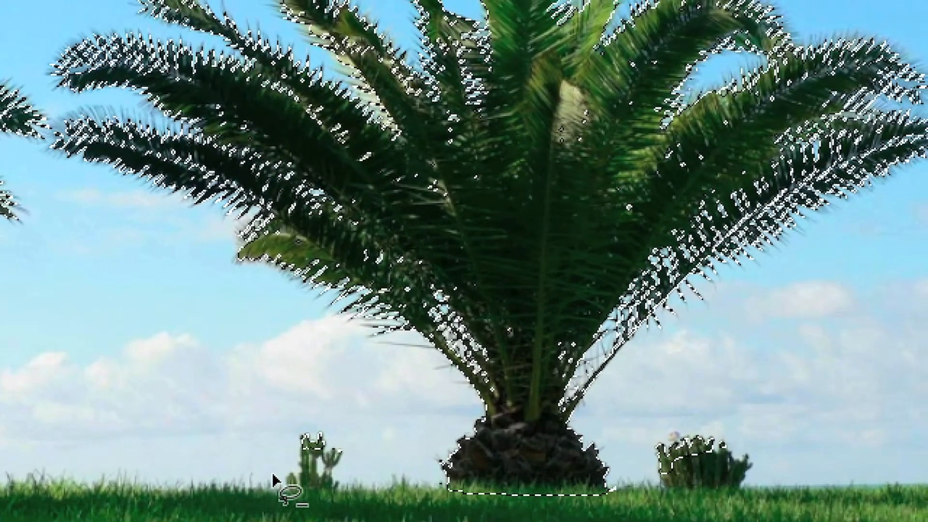
- Subtract the leftover selected fragments on the two cacti beside the trunk with the Lasso
mouse_move(339, 465)
left_mouse_down()
mouse_move(366, 416)
mouse_move(443, 453)
mouse_move(352, 488)
left_mouse_up()
left_click_drag(278, 482, 261, 464)
mouse_move(675, 498)
left_mouse_down()
mouse_move(654, 488)
mouse_move(638, 425)
left_mouse_up()
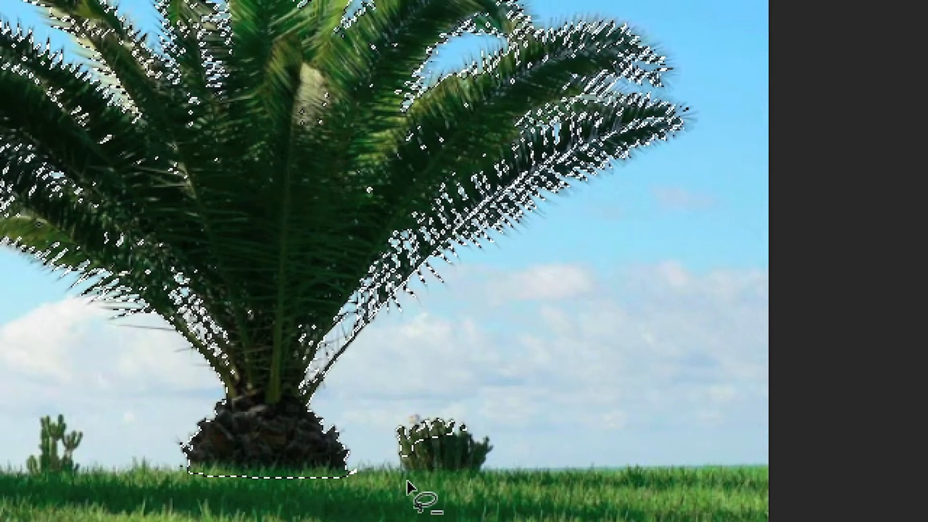
mouse_move(404, 467)
left_mouse_down()
mouse_move(512, 444)
mouse_move(454, 521)
left_mouse_up()
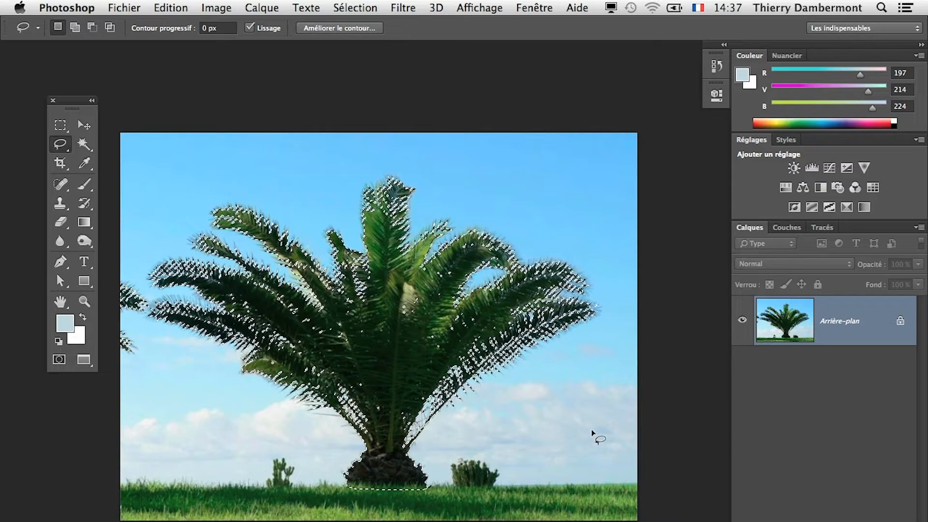
- Show the image's channels, store the palm selection as a new alpha channel with Mémoriser la sélection, and save the file
left_click(787, 228)
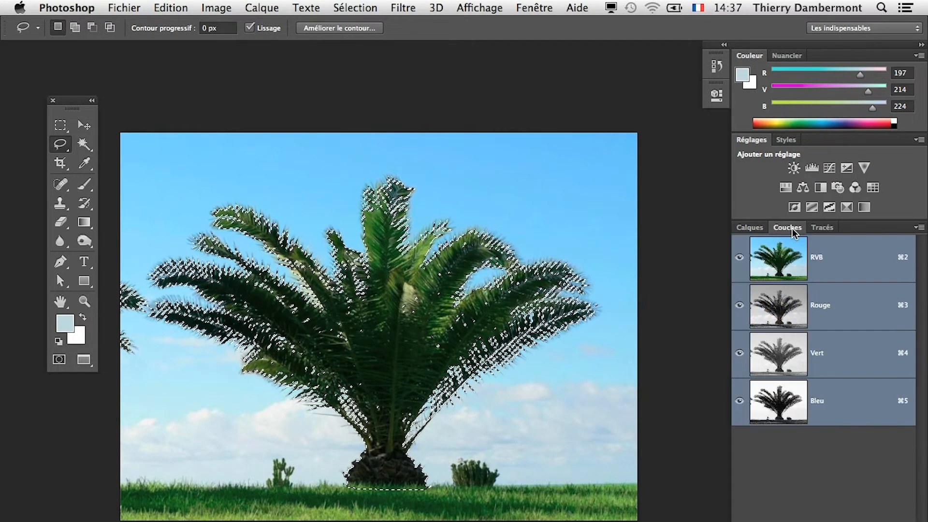
left_click(354, 7)
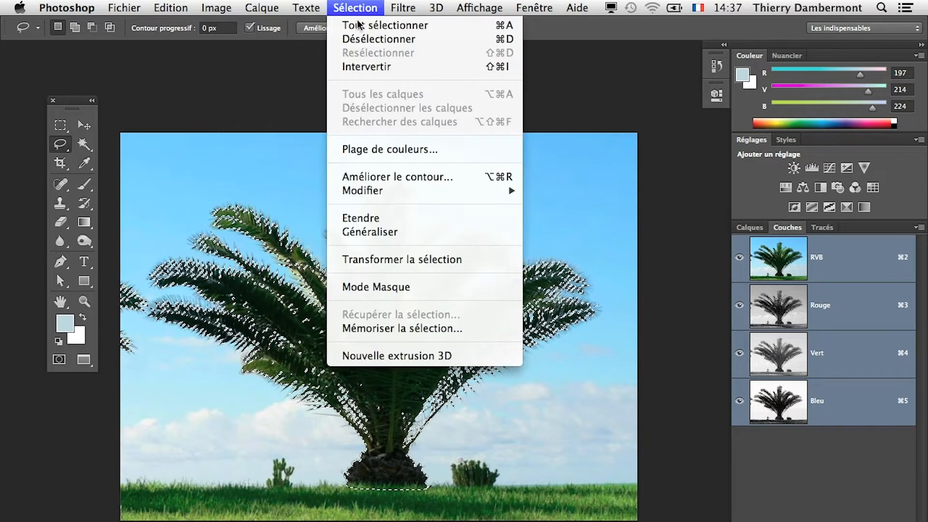
left_click(413, 327)
left_click(590, 290)
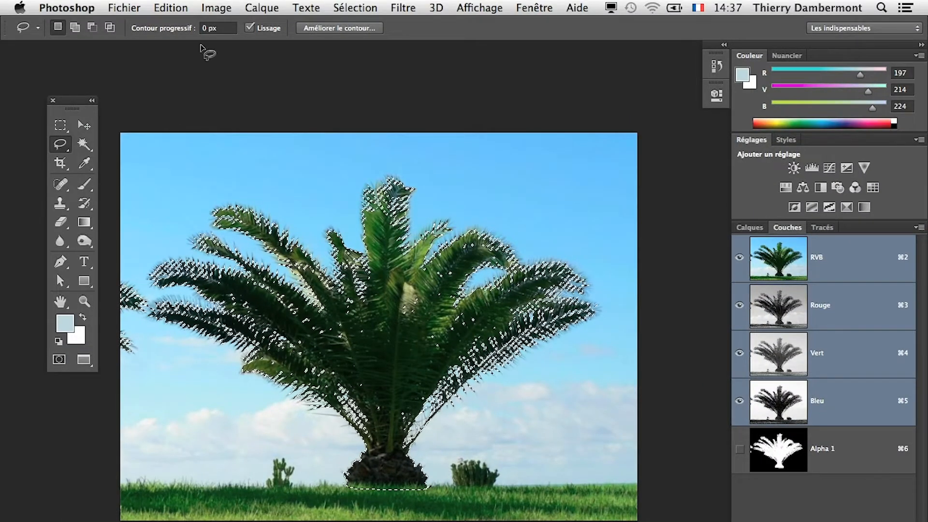
left_click(114, 5)
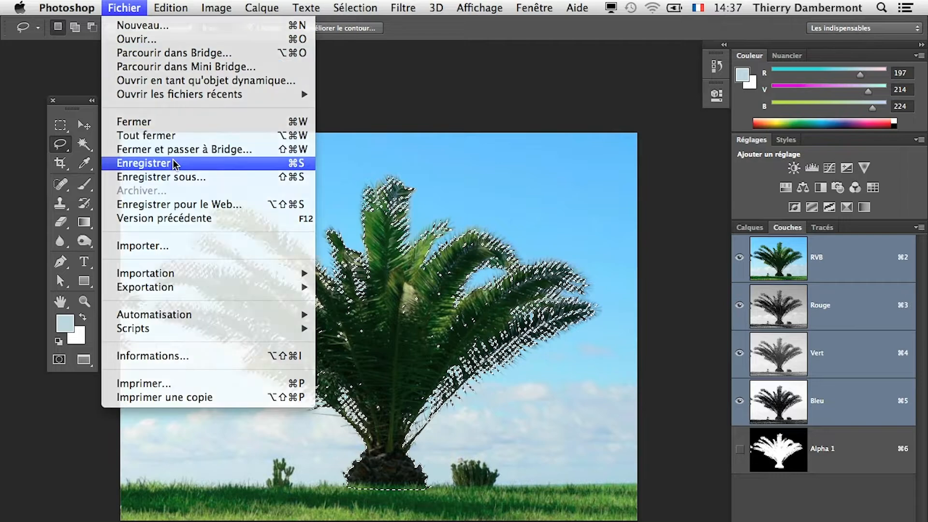
left_click(175, 163)
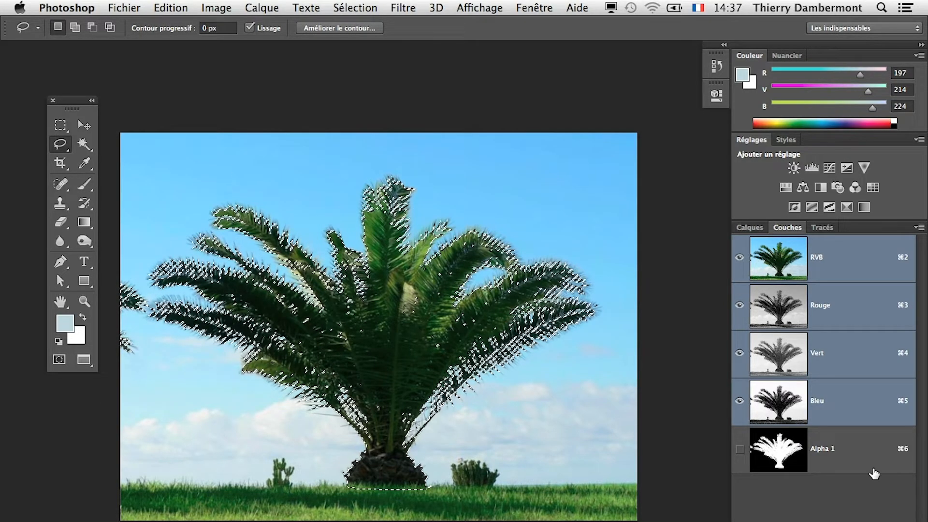
- Deselect the palm and reload its selection from the Alpha 1 channel
left_click(352, 6)
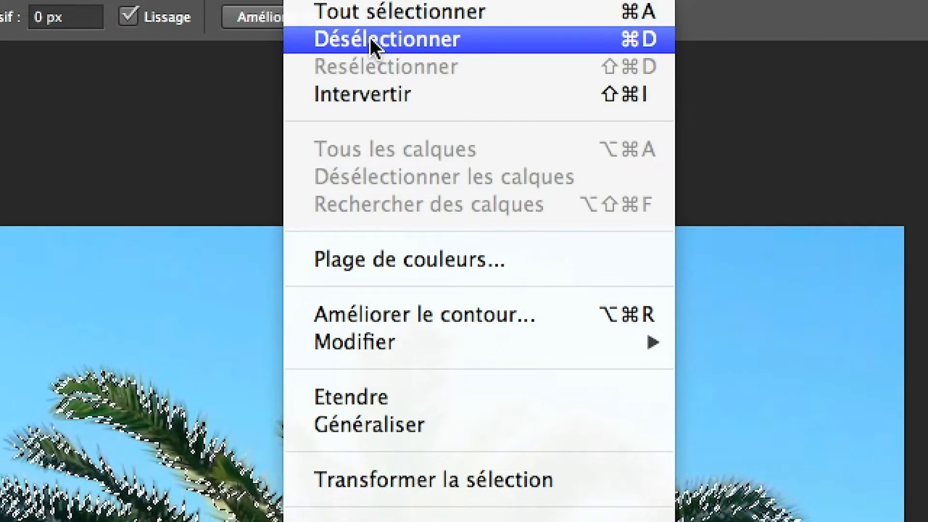
left_click(370, 38)
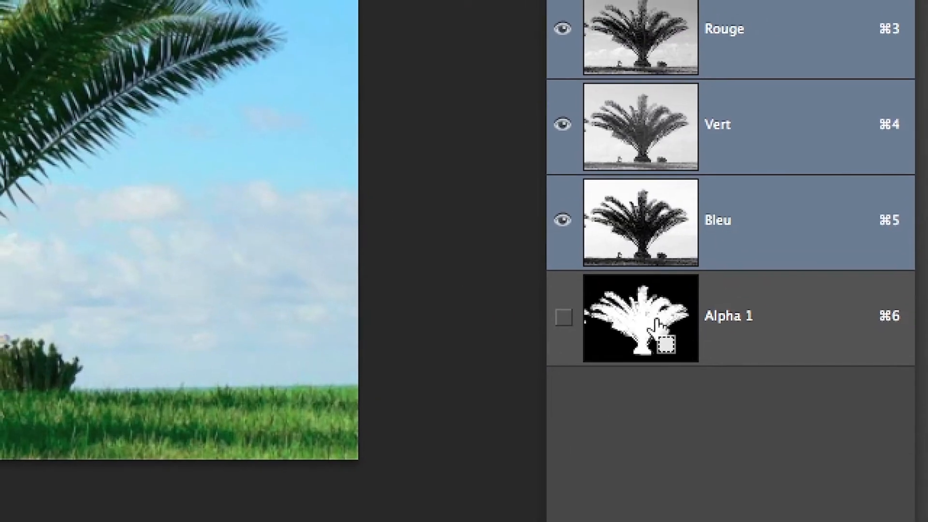
left_click(656, 323, "super")
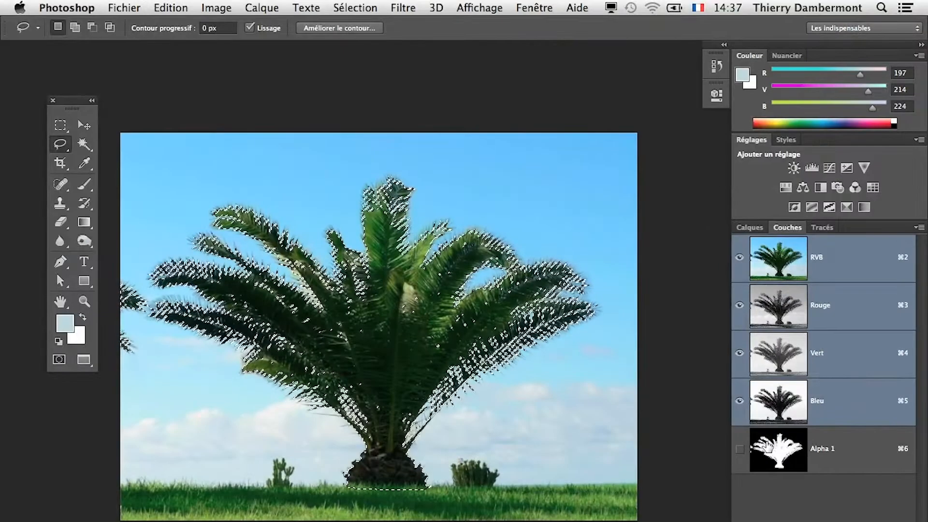
key("shift")
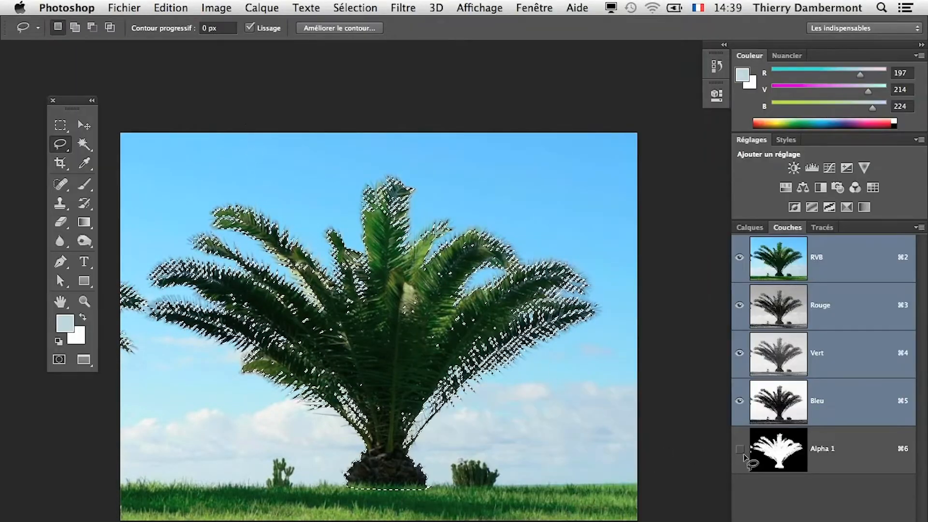
- Deselect the palm, display the Alpha 1 channel, and show the RVB image together with it as a colour overlay
left_click(368, 7)
left_click(378, 41)
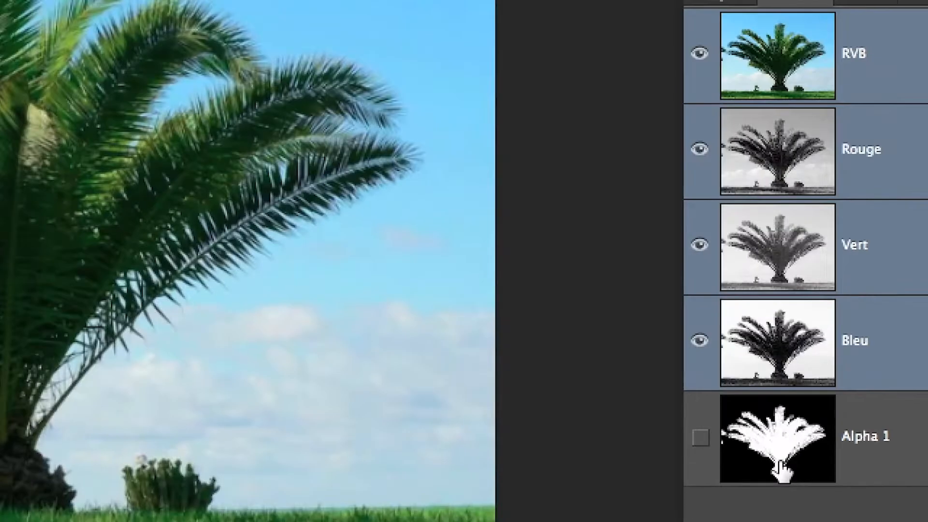
left_click(780, 469)
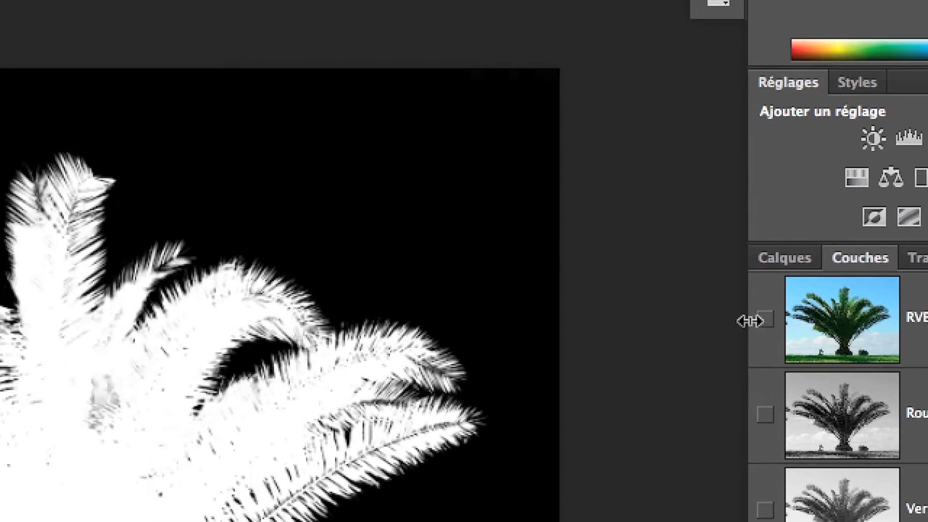
left_click(752, 105)
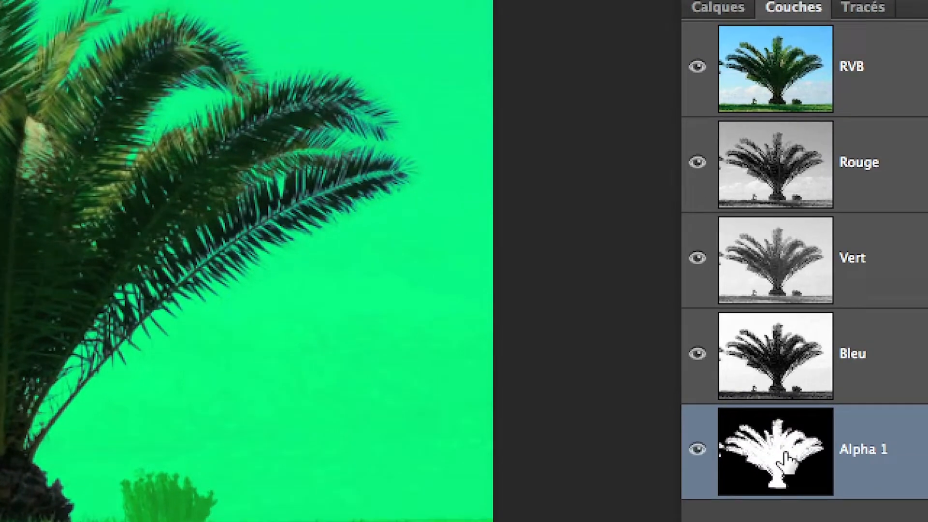
- Change the Alpha 1 overlay colour to red in the channel options, keeping the masked-areas setting and 50% opacity
double_click(794, 446)
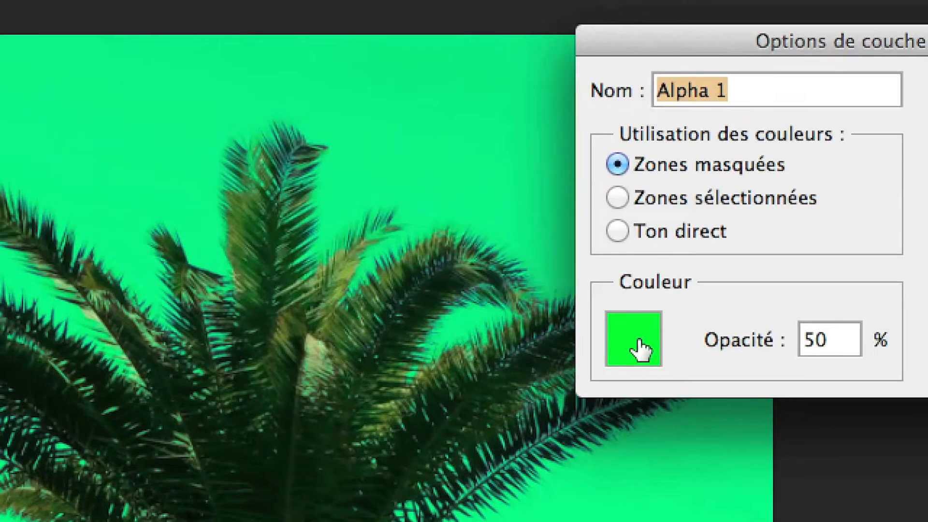
left_click(364, 124)
left_click(664, 312)
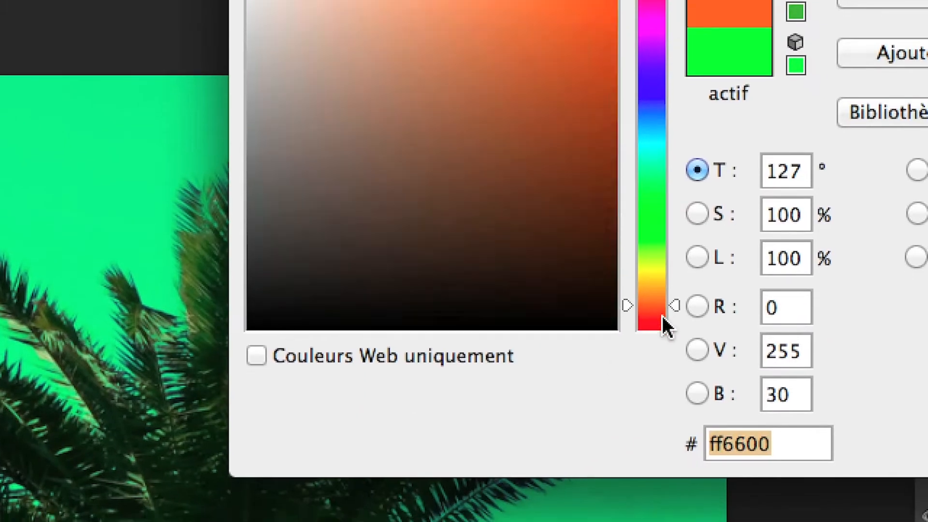
left_click_drag(662, 317, 663, 334)
left_click(759, 158)
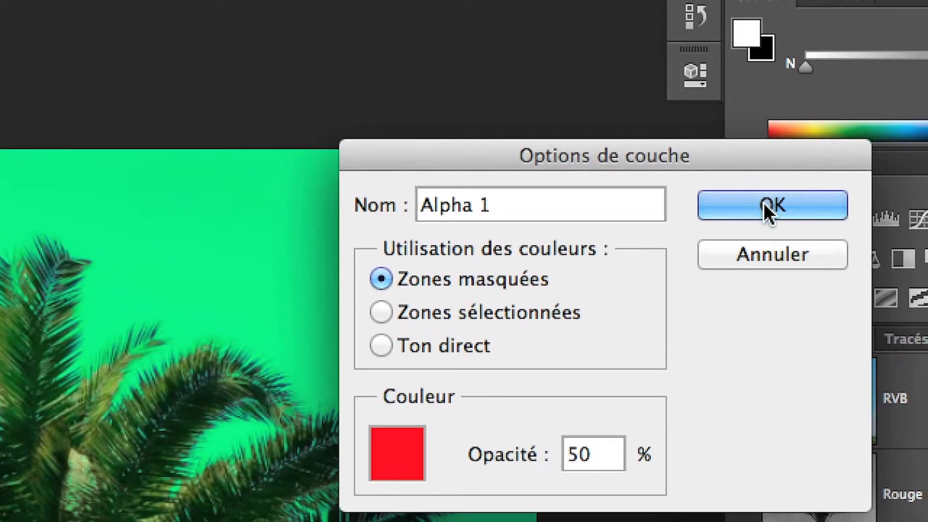
left_click(789, 321)
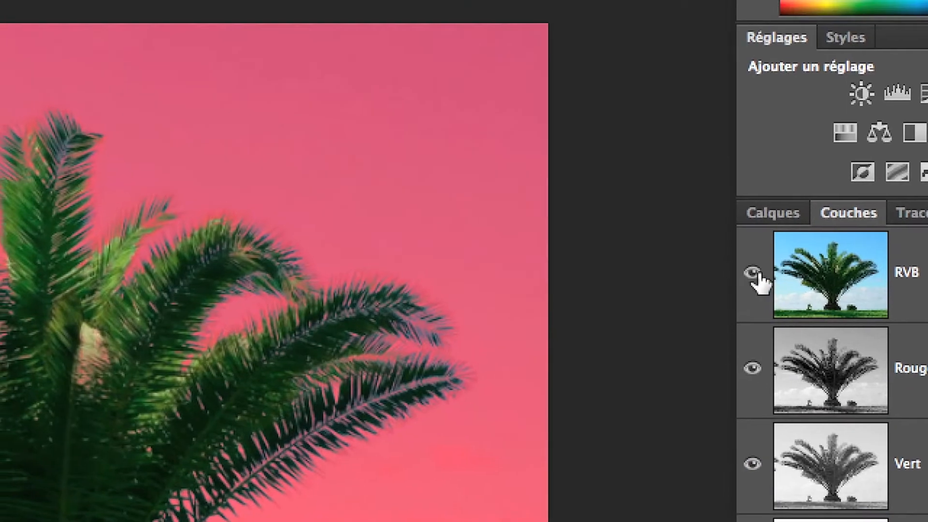
- Toggle the RVB image under the red mask and examine the mask edges around the fronds and the trunk base
left_click(717, 22)
left_click(755, 274)
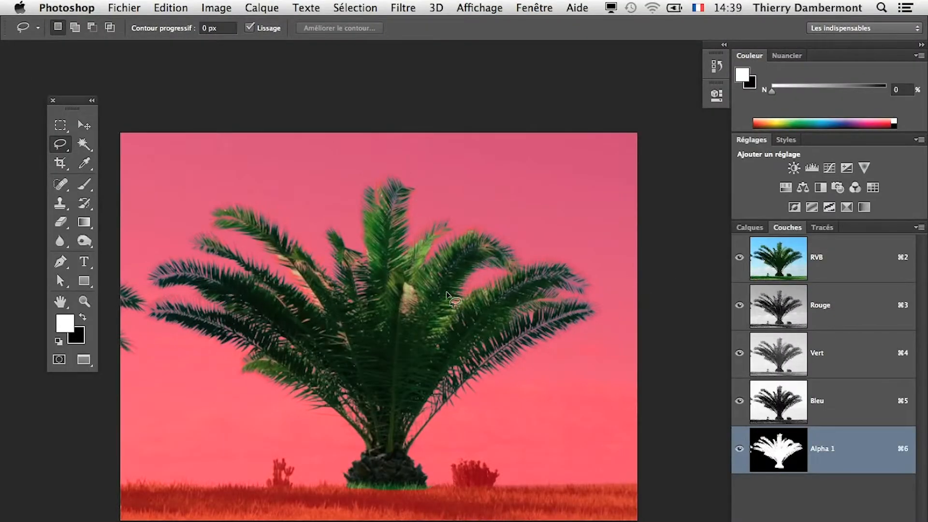
scroll(447, 293, "up", 6)
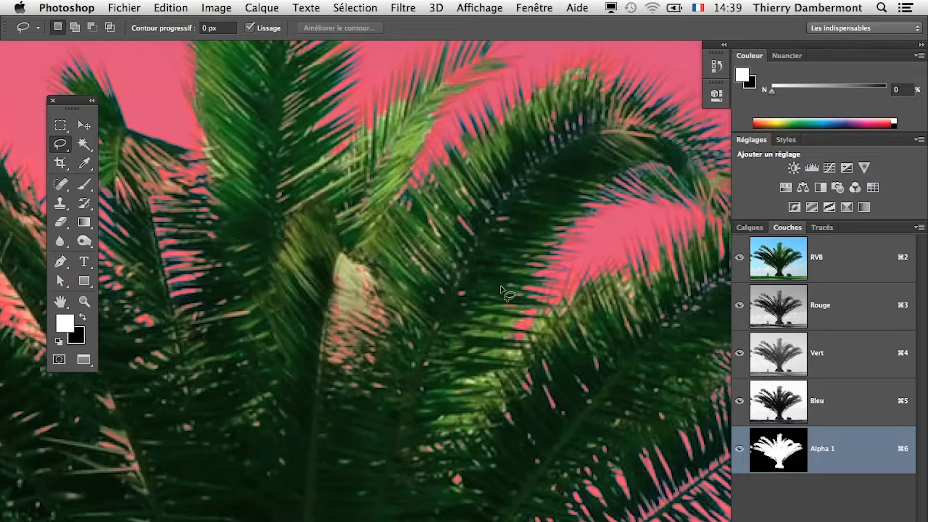
left_click_drag(394, 316, 600, 145)
left_click_drag(459, 327, 506, 273)
left_click_drag(477, 394, 482, 251)
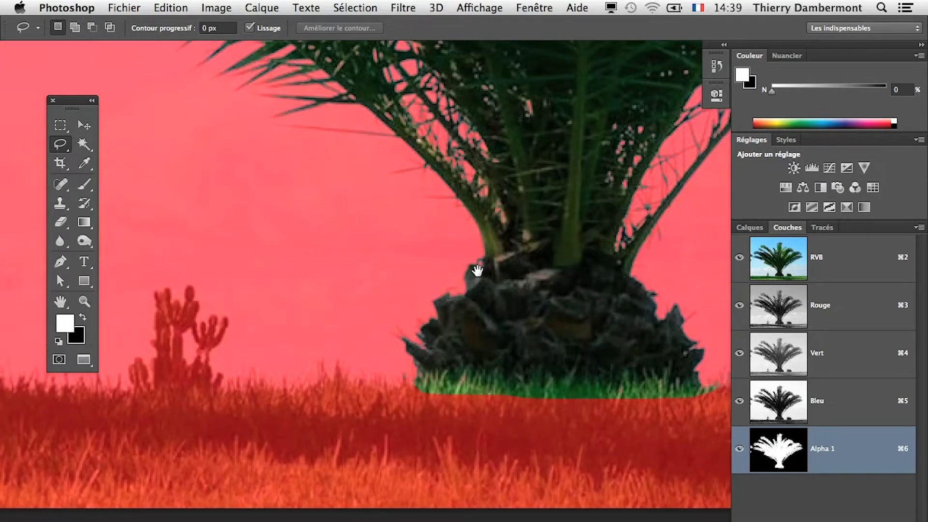
left_click_drag(478, 285, 481, 310)
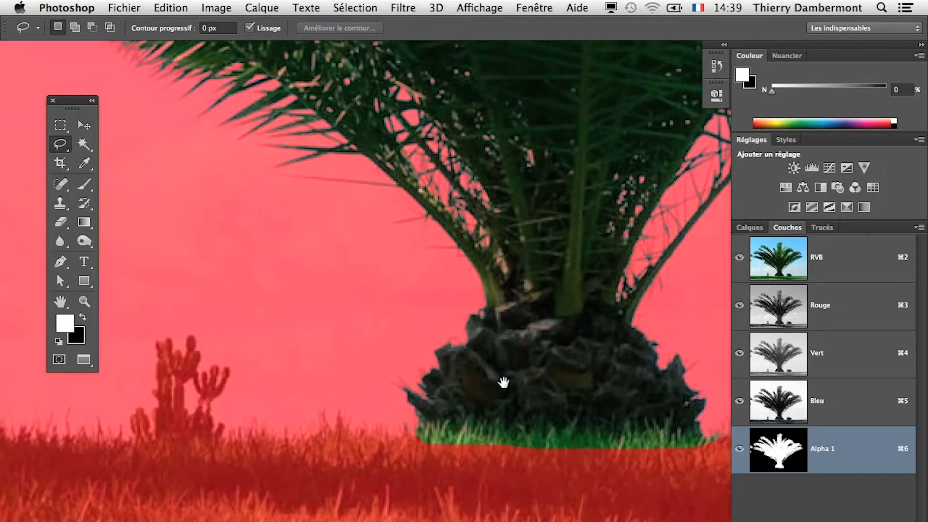
- Activate the Brush with black at 100% opacity, try masking the grass at the trunk base at 31 px, and undo the stroke
left_click(83, 185)
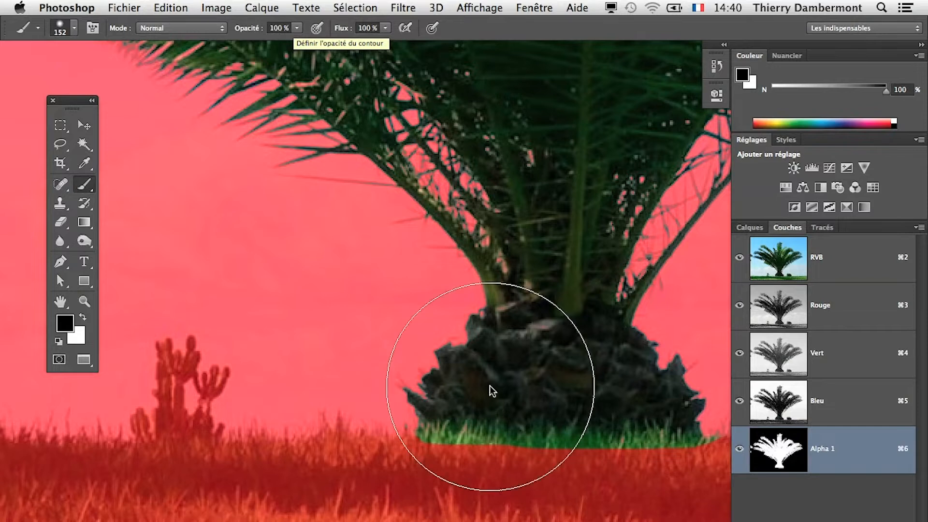
left_click_drag(420, 348, 335, 371)
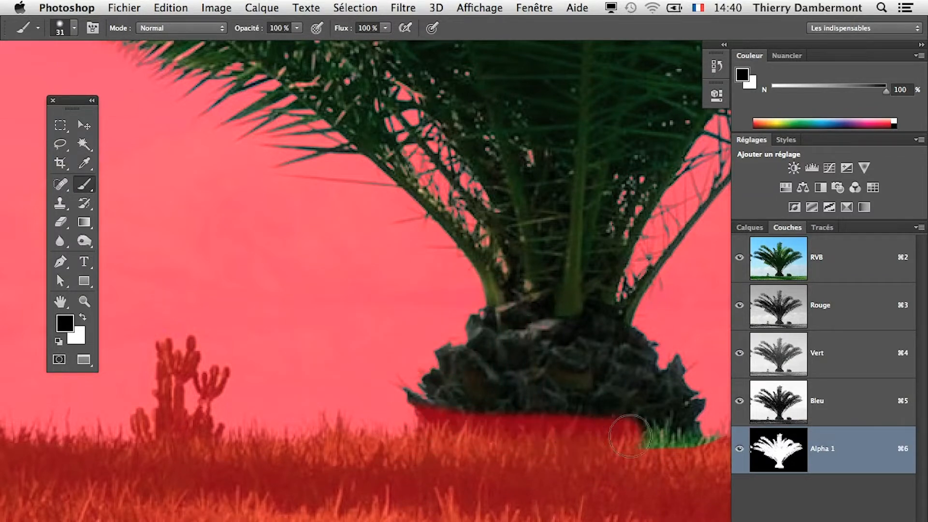
left_click(419, 433, "shift")
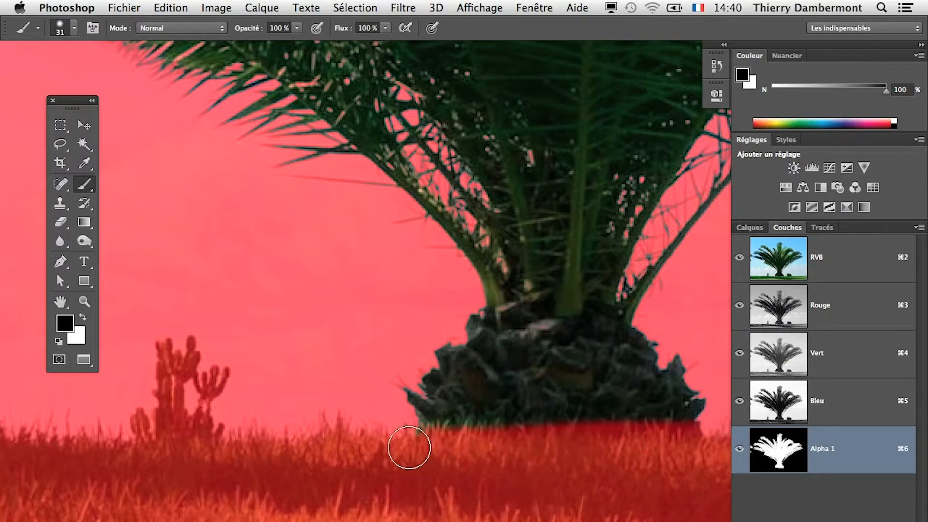
key("super+z")
- Enlarge the brush to 58 px and paint black over the grass along the trunk base in Alpha 1
left_click_drag(358, 452, 379, 454)
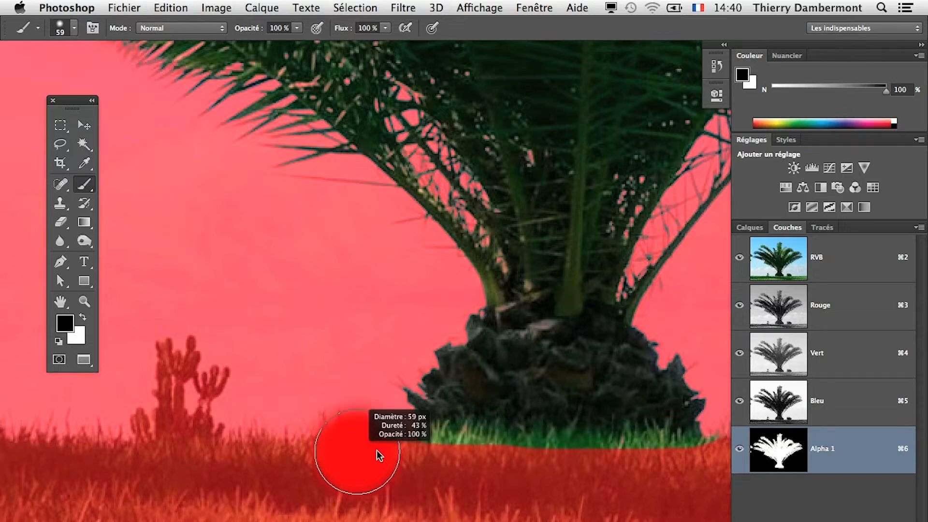
left_click_drag(364, 347, 378, 436)
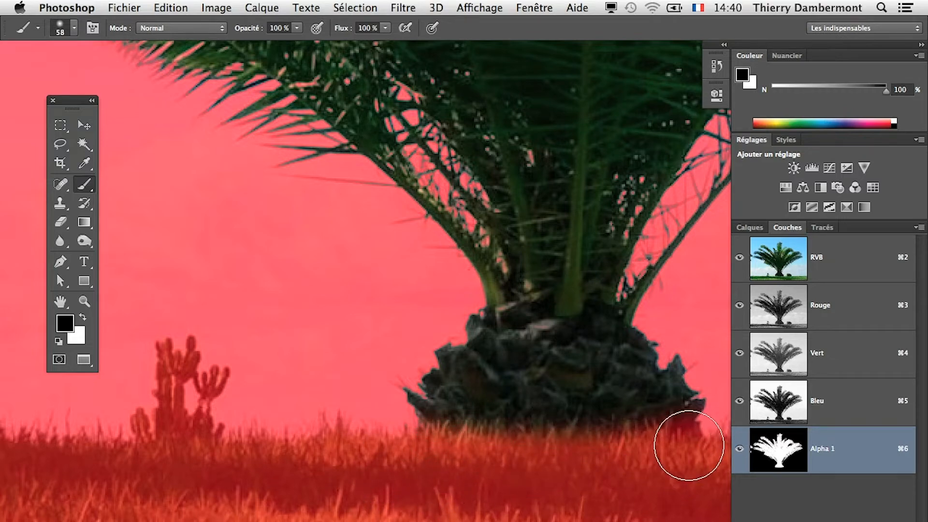
- Hide the Alpha 1 overlay and make the RVB composite channel active again
scroll(447, 372, "down", 5)
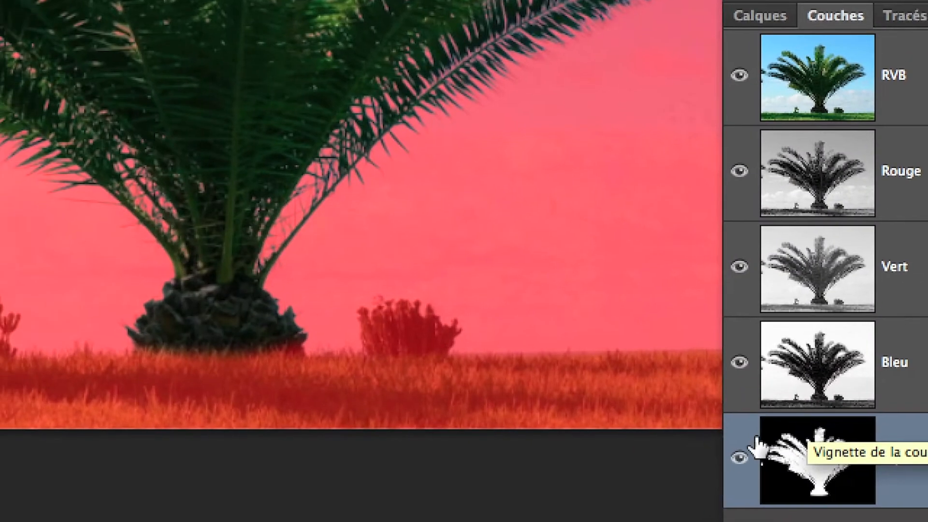
left_click(705, 467)
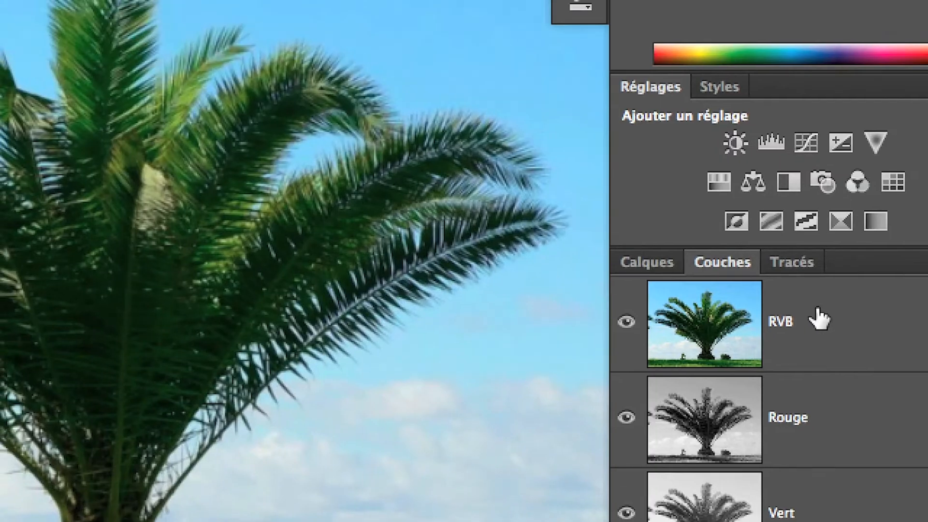
left_click(821, 319)
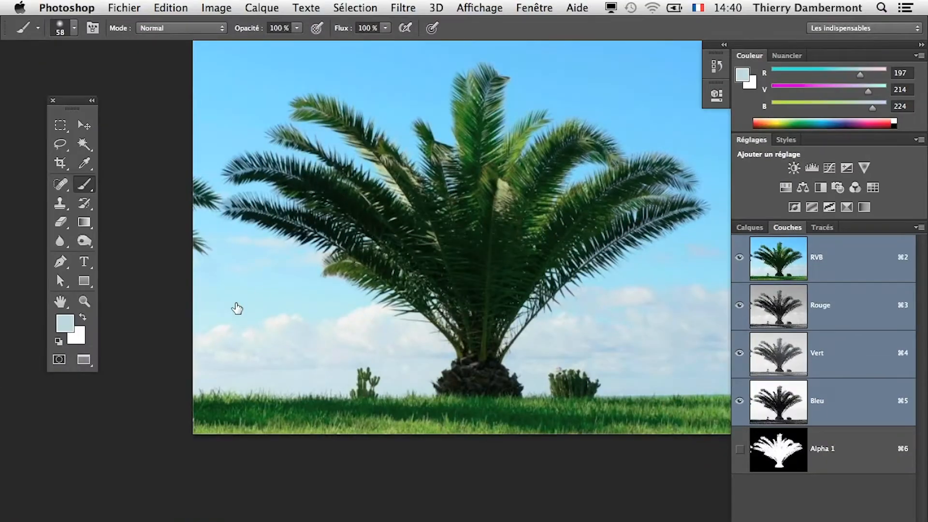
- Save the palm document together with its Alpha 1 channel
left_click_drag(236, 308, 189, 381)
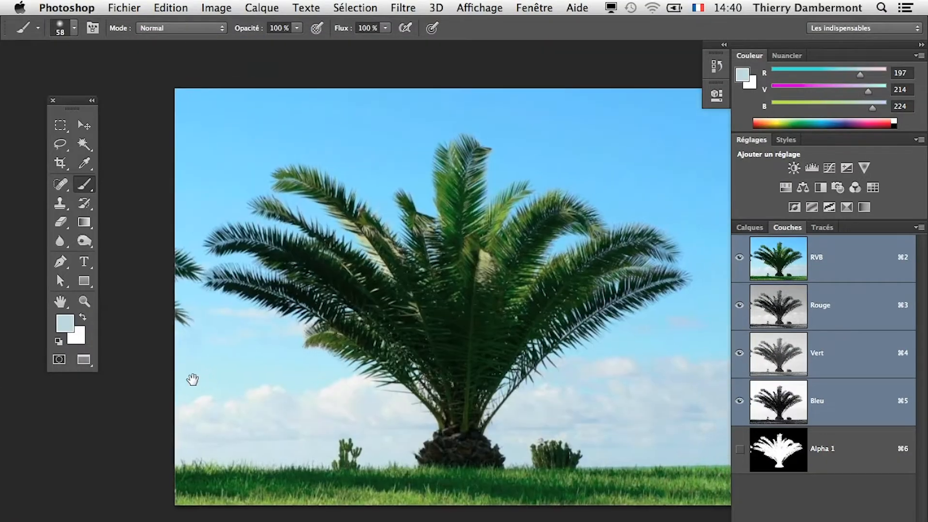
left_click(124, 7)
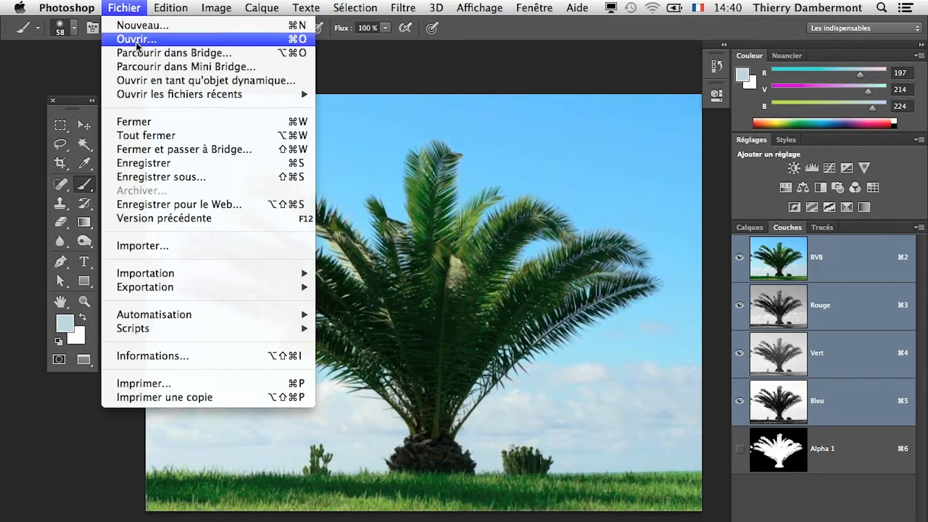
left_click(176, 164)
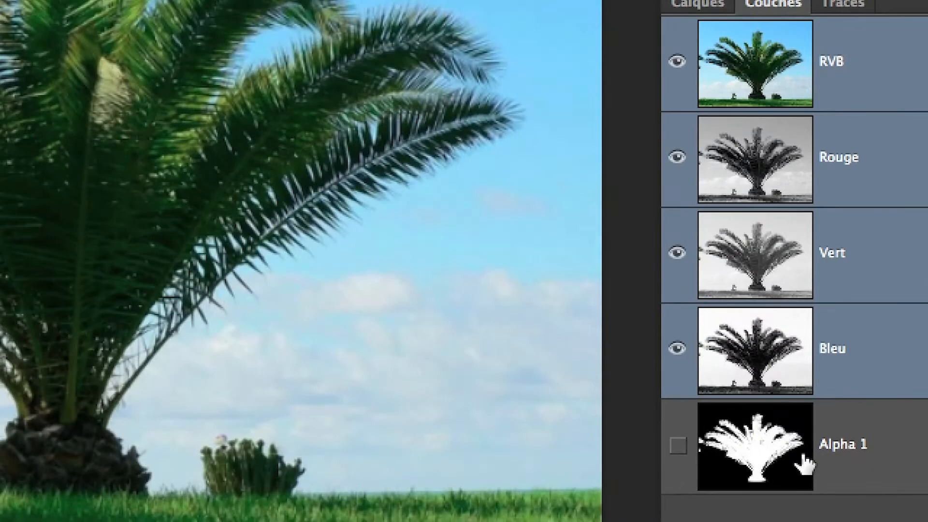
- Display Alpha 1 over the RVB image, try loading the channel as a selection, and deselect
left_click(803, 458)
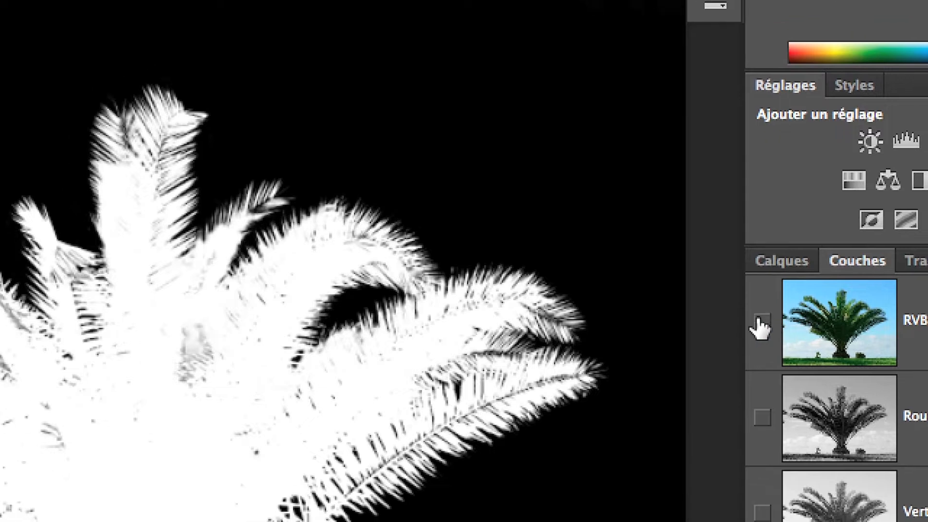
left_click(679, 62)
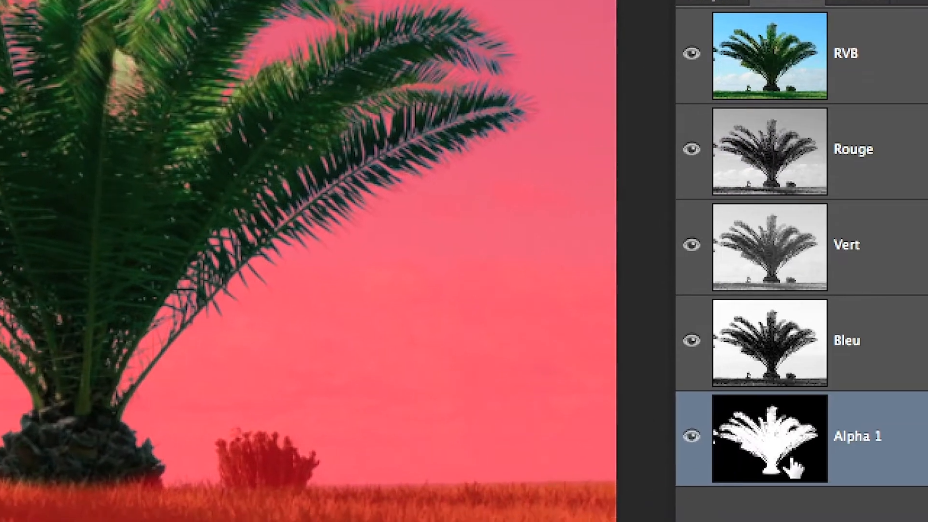
left_click_drag(792, 462, 782, 437)
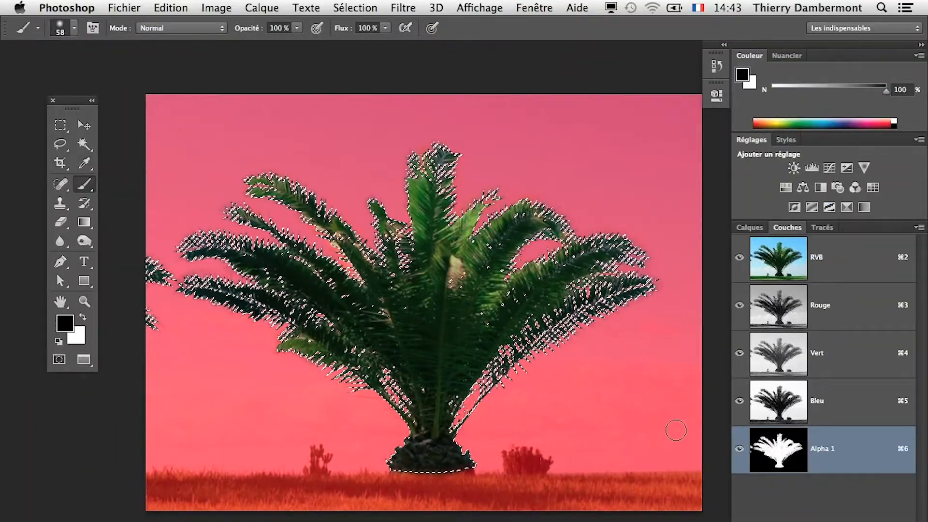
left_click(366, 6)
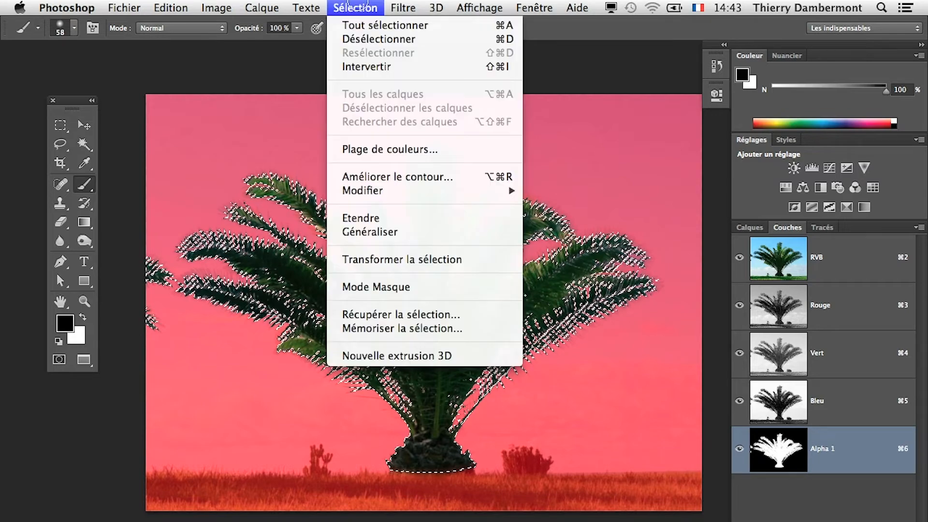
left_click(375, 38)
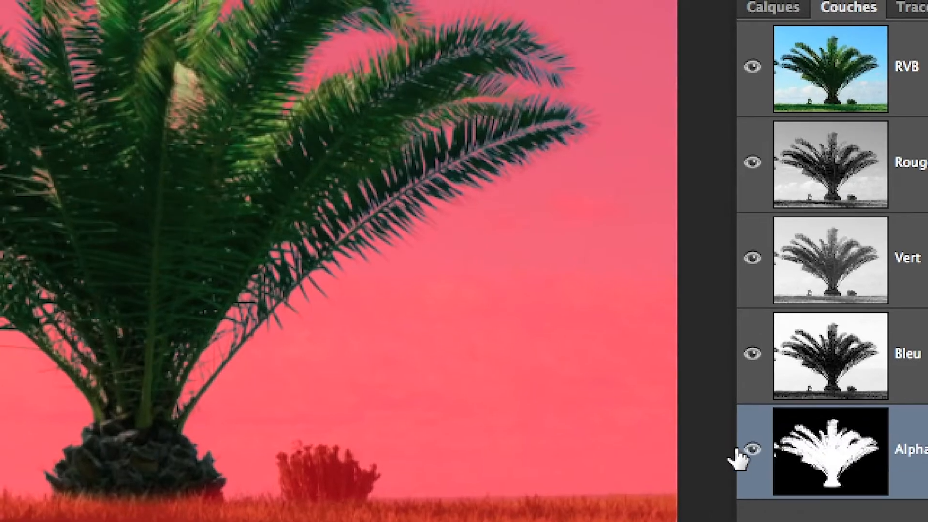
- With the Alpha 1 overlay hidden and the RVB composite active, load Alpha 1 as a selection
left_click(753, 450)
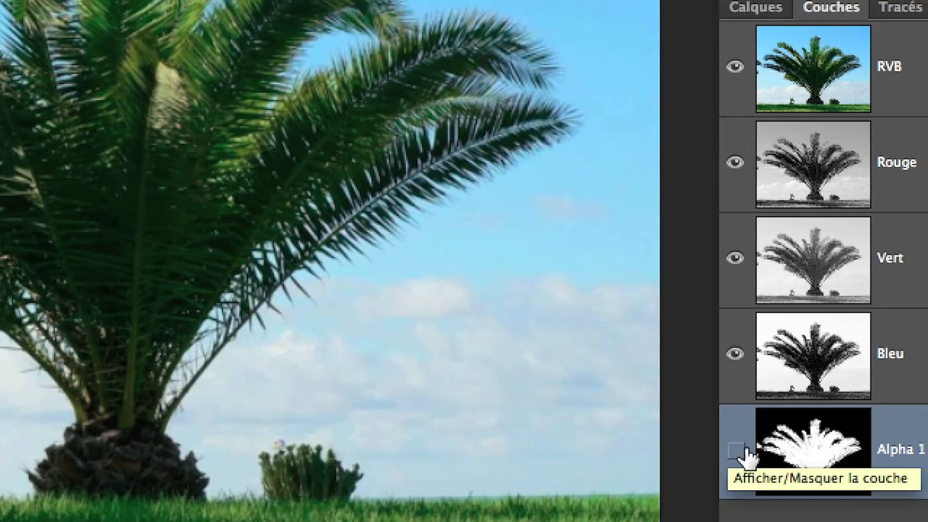
left_click(922, 85)
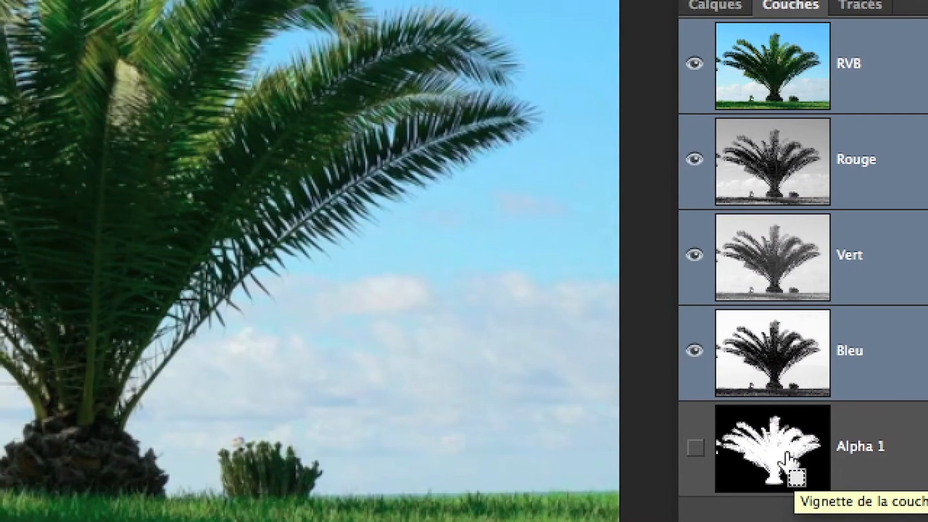
left_click(791, 467, "super")
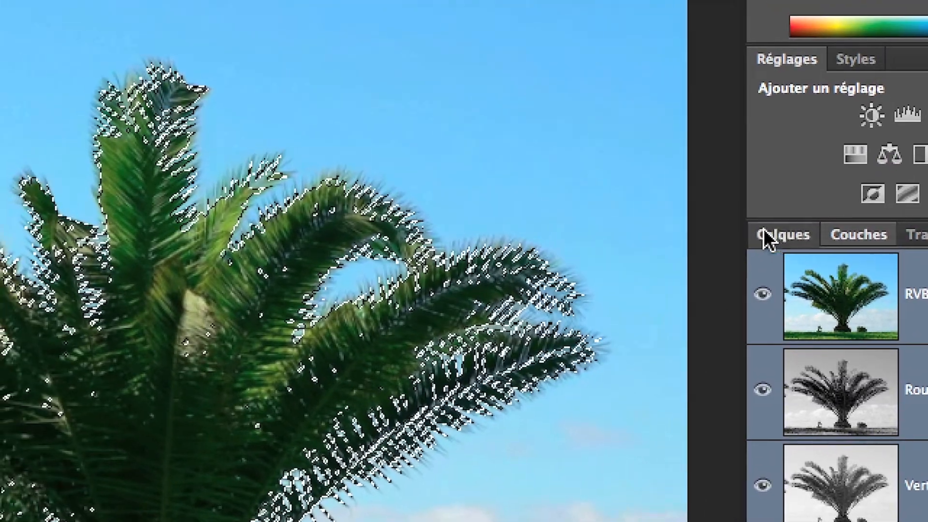
- Detach the Calques panel as a floating window, enlarge it, and move it clear of the image
left_click_drag(664, 150, 448, 43)
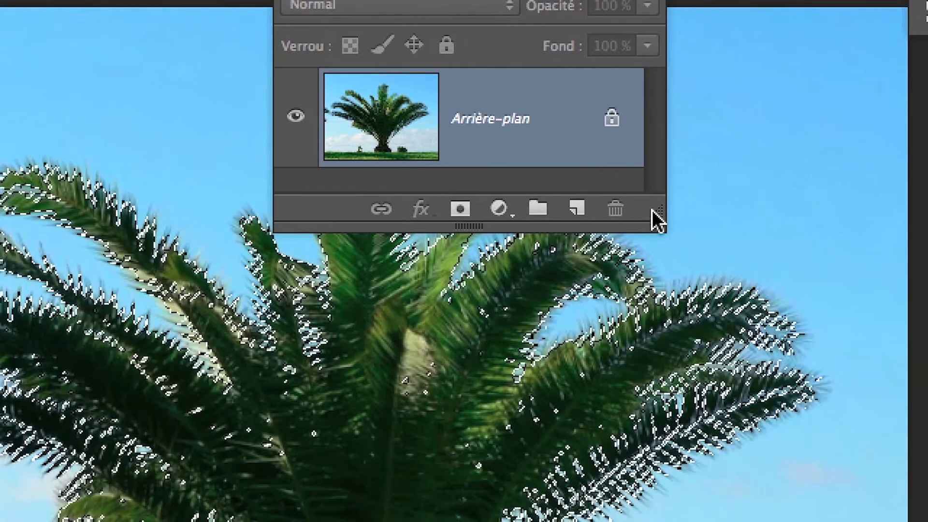
left_click_drag(653, 211, 709, 256)
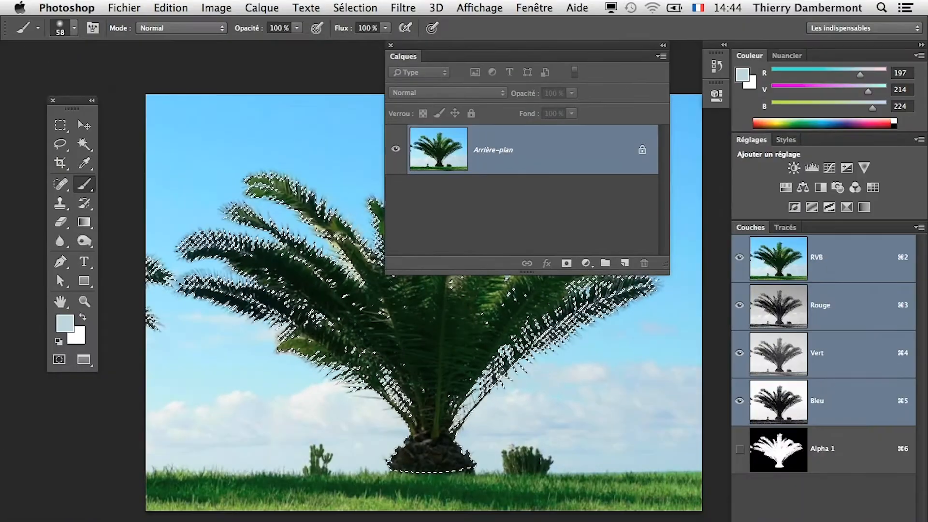
left_click_drag(448, 47, 111, 521)
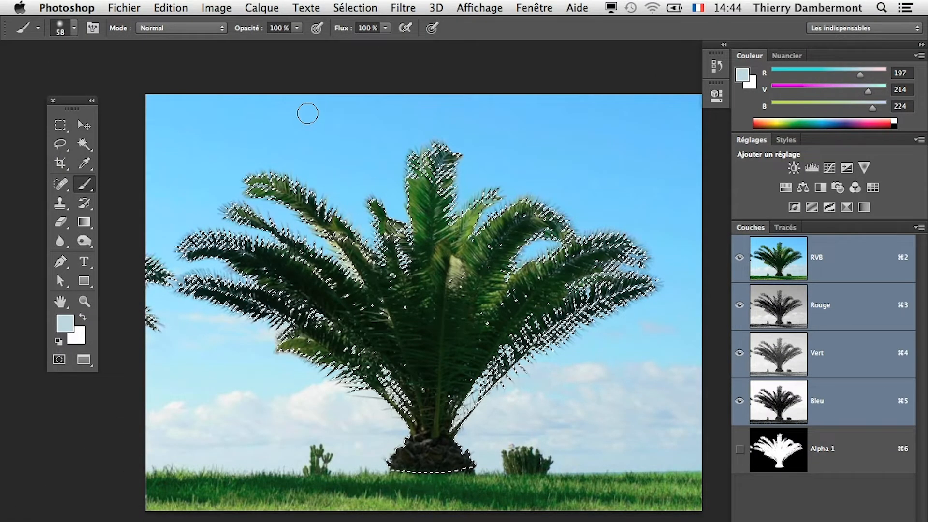
- Return to the standard screen mode with a floating document window and open paysage de neige.jpg
key("f")
key("f")
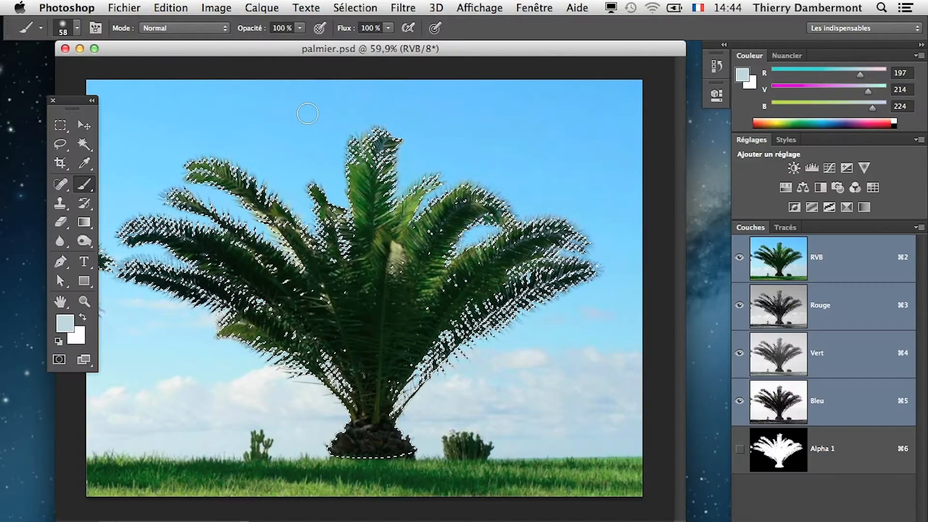
left_click(124, 8)
left_click(145, 40)
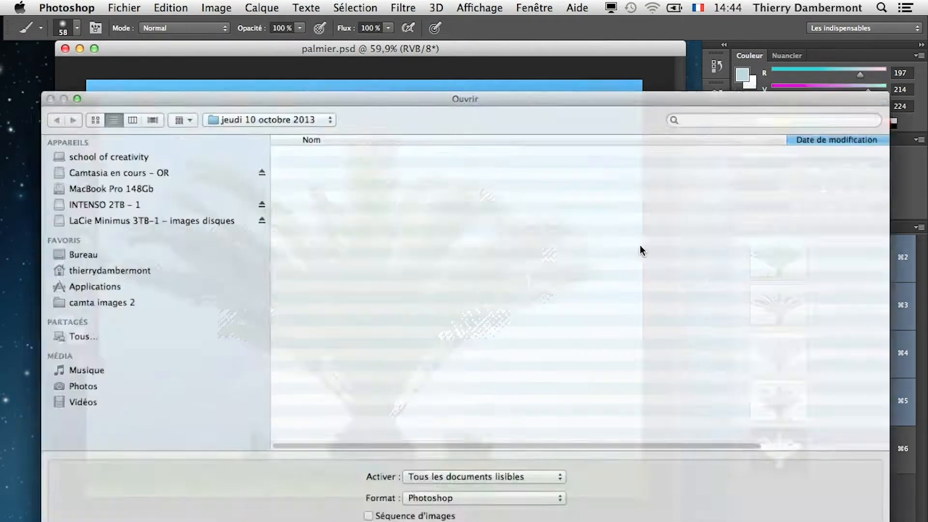
left_click(329, 152)
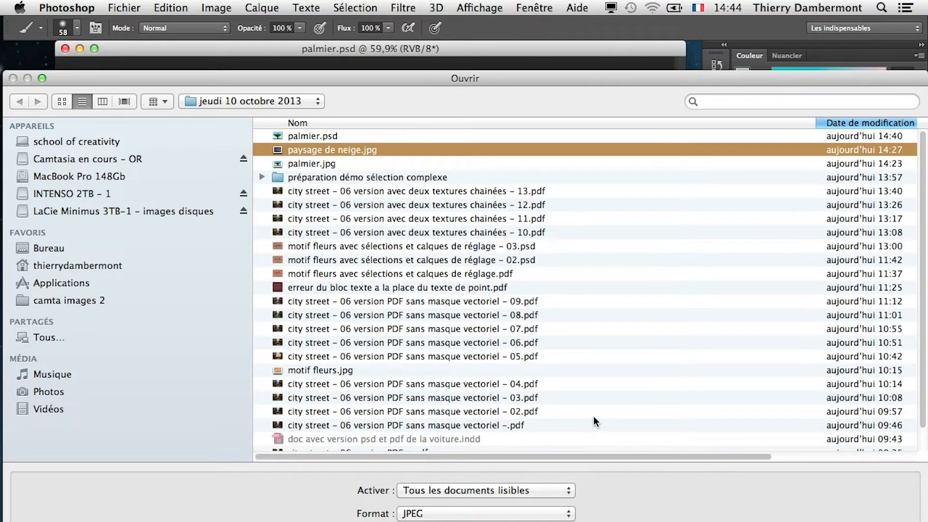
key("Return")
- Arrange both document windows so they are visible and transfer the selected palm into paysage de neige.jpg with the Move tool
left_click_drag(267, 72, 407, 186)
left_click(379, 51)
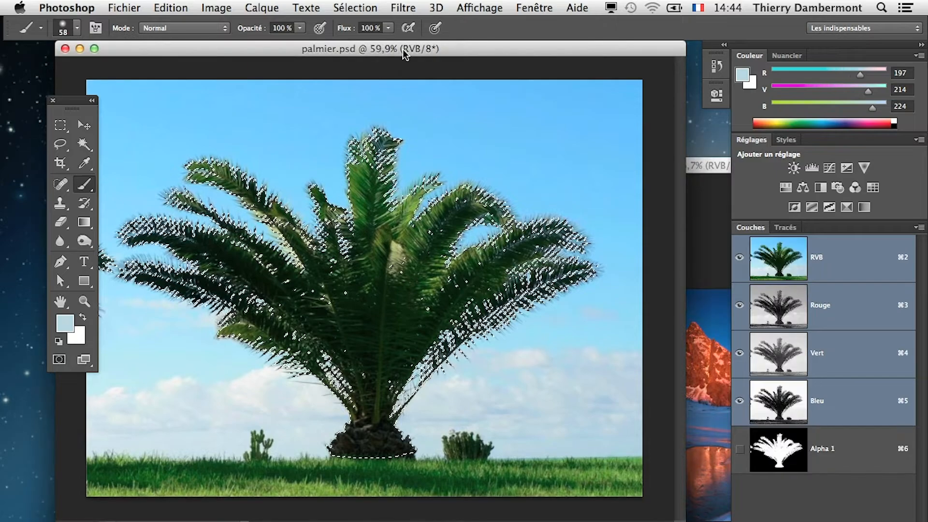
left_click_drag(403, 51, 279, 58)
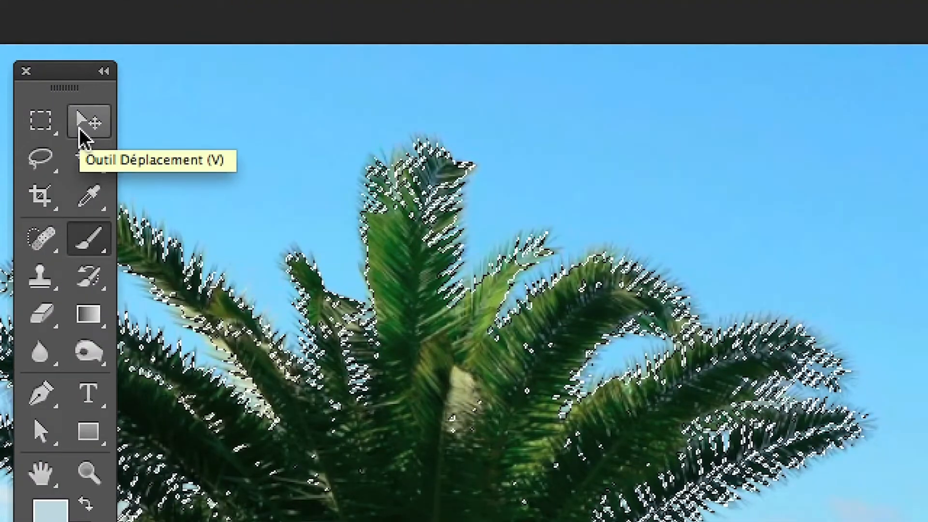
left_click(81, 123)
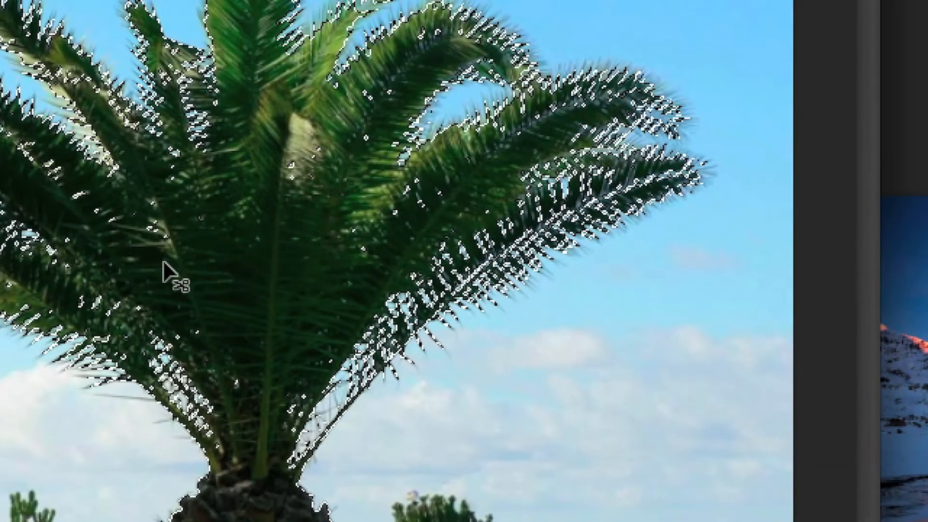
left_click_drag(169, 263, 448, 312)
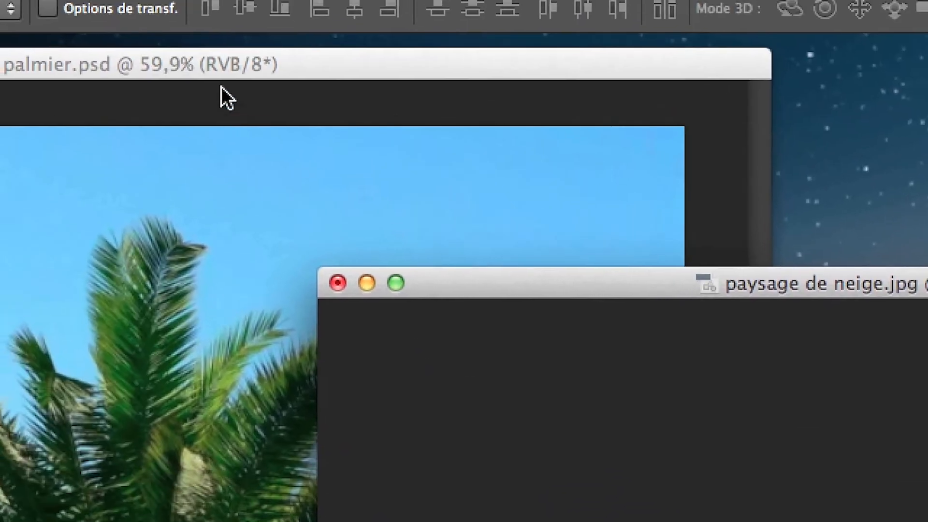
- Bring the palmier.psd window to the front and minimize it
left_click(217, 80)
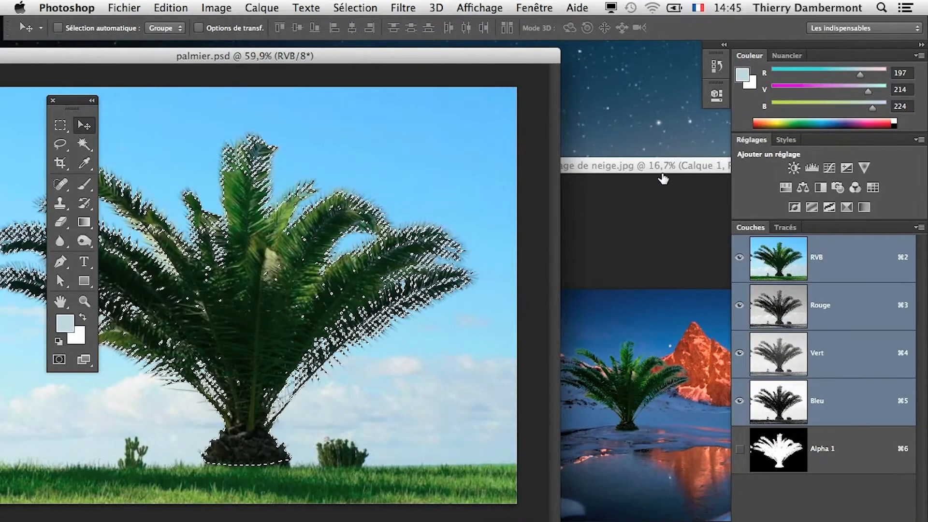
left_click_drag(529, 54, 672, 79)
left_click_drag(175, 79, 164, 64)
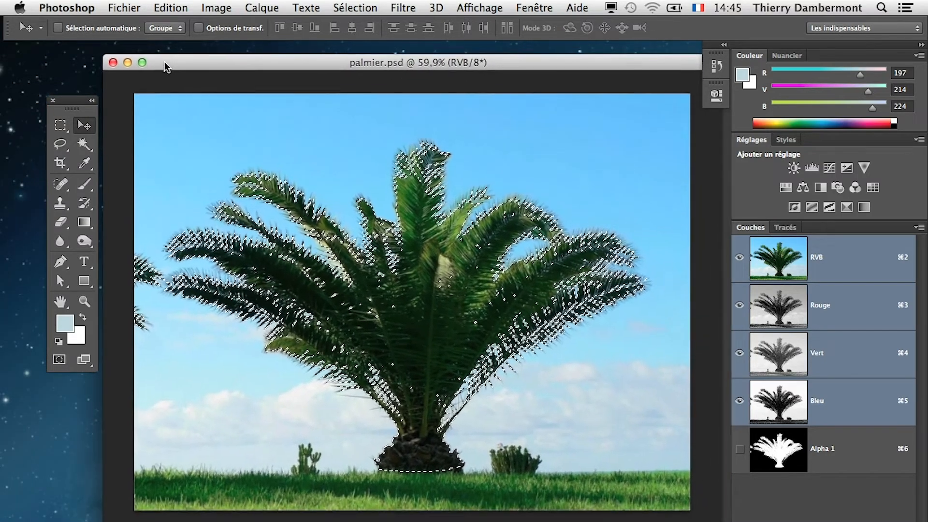
left_click(127, 64)
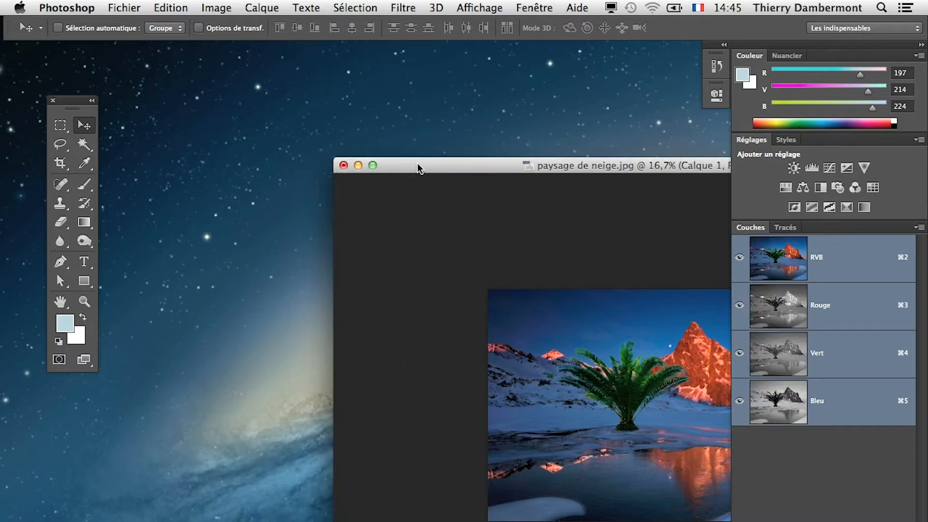
- Show paysage de neige.jpg in full-screen mode with the palm enlarged and bring the floating Calques panel beside it
left_click_drag(417, 164, 223, 115)
left_click_drag(284, 130, 184, 50)
key("f")
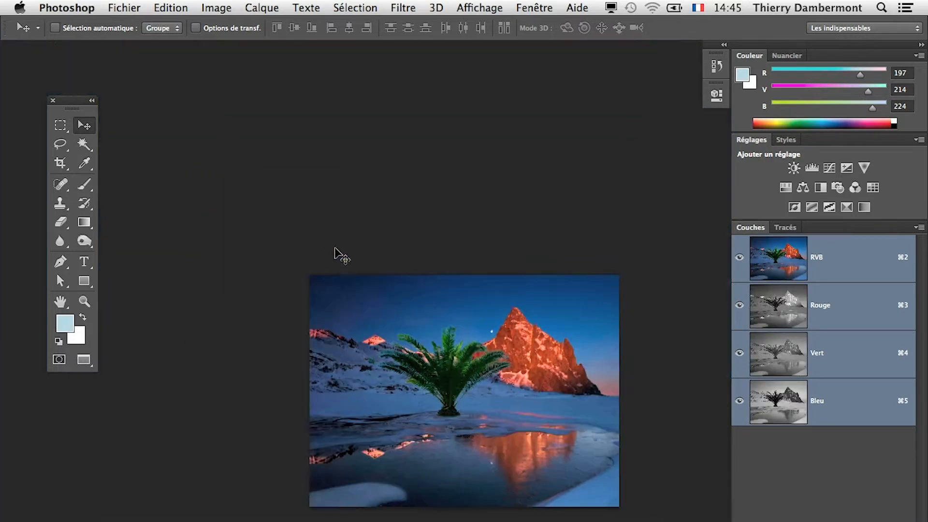
scroll(492, 390, "up", 5)
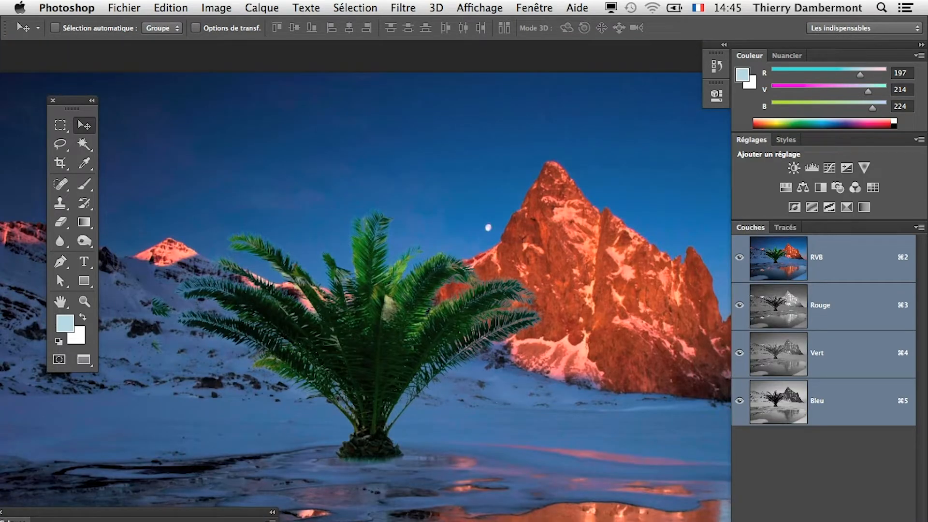
left_click_drag(38, 518, 638, 183)
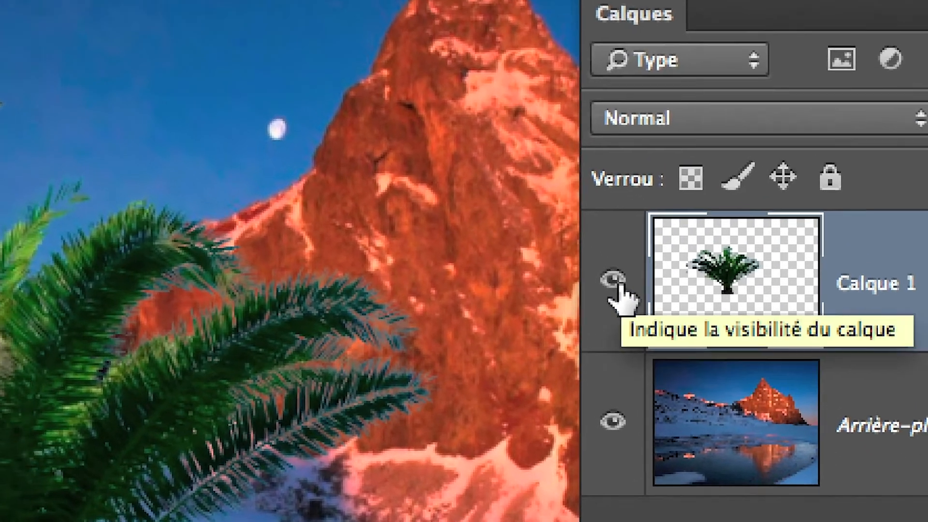
- Toggle the visibility of Calque 1 off and on, and shift its palm slightly to the right over the snow
left_click(550, 236)
left_click(550, 236)
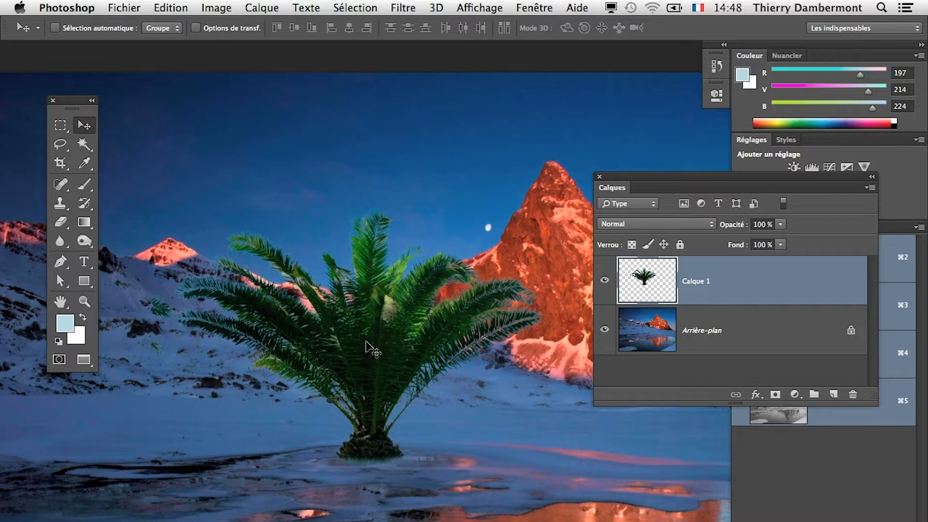
left_click_drag(366, 344, 405, 368)
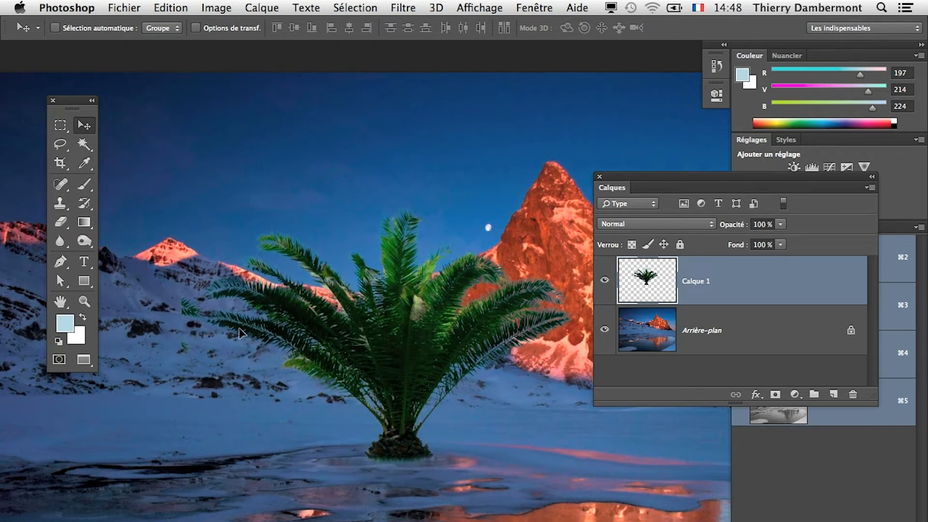
- Erase the stray frond fragments left of the palm on Calque 1 with a 68 px Eraser
scroll(206, 335, "up", 3)
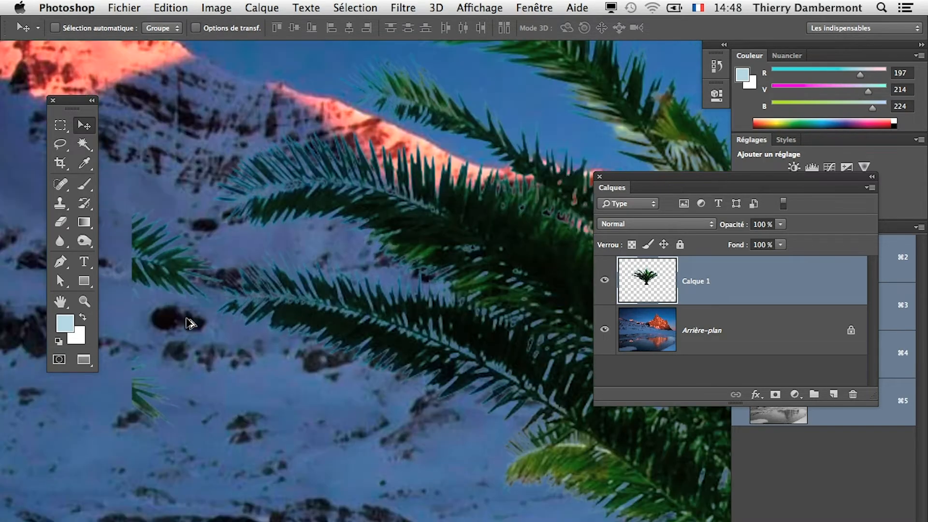
left_click_drag(208, 363, 303, 370)
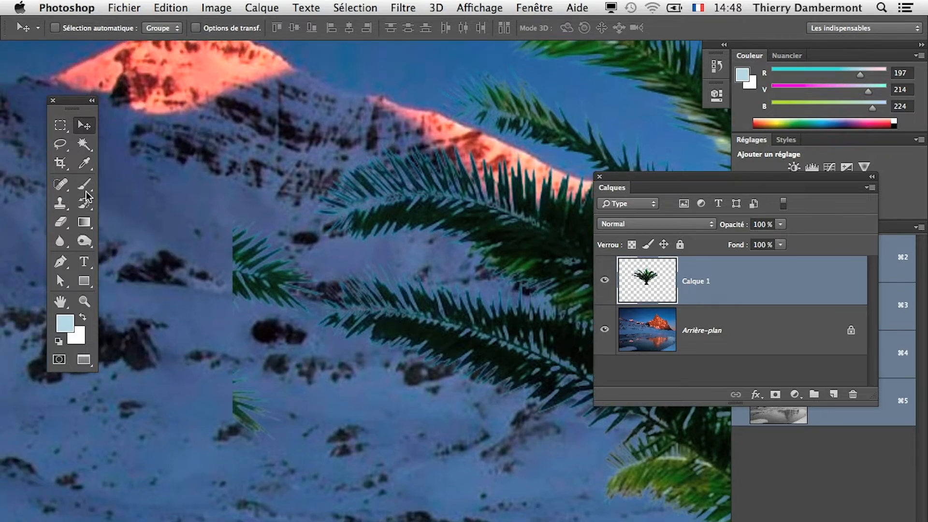
left_click(64, 222)
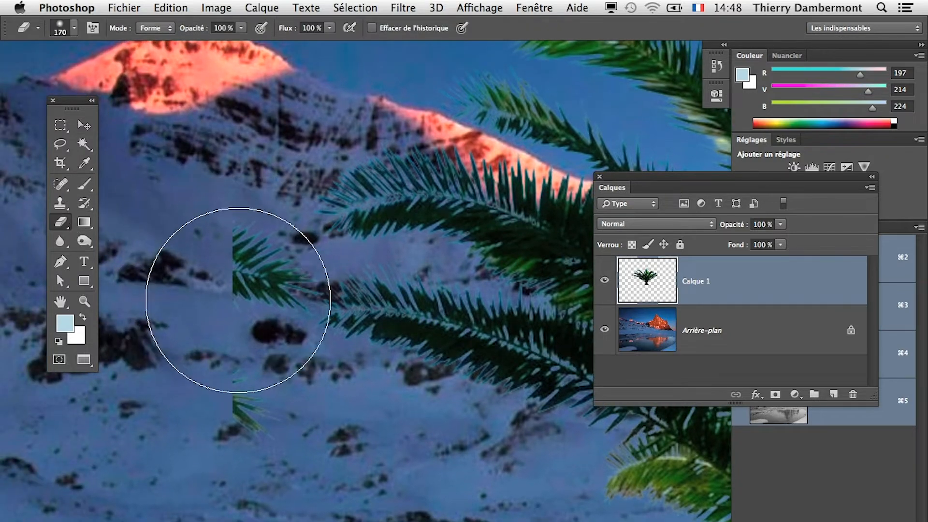
left_click_drag(255, 315, 193, 318)
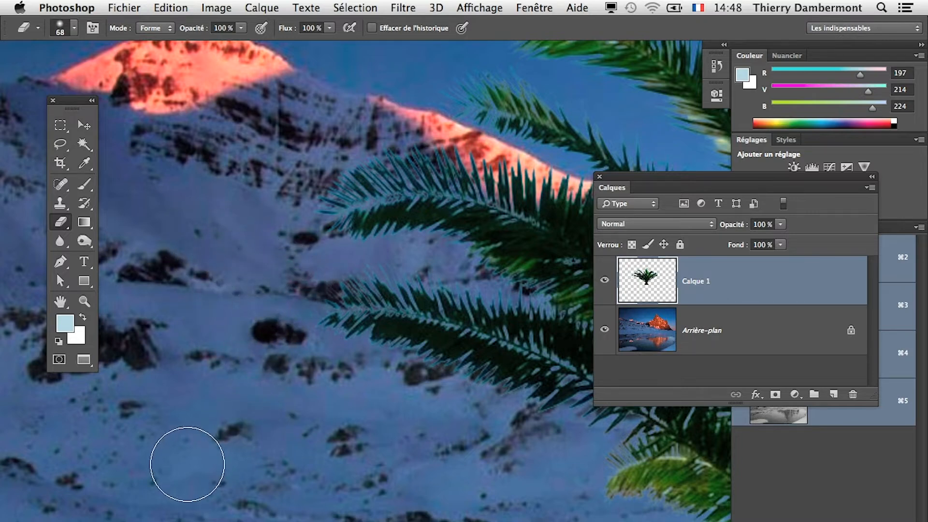
- Hide the Arrière-plan layer to examine the palm's frond edges against transparency
key("super+minus")
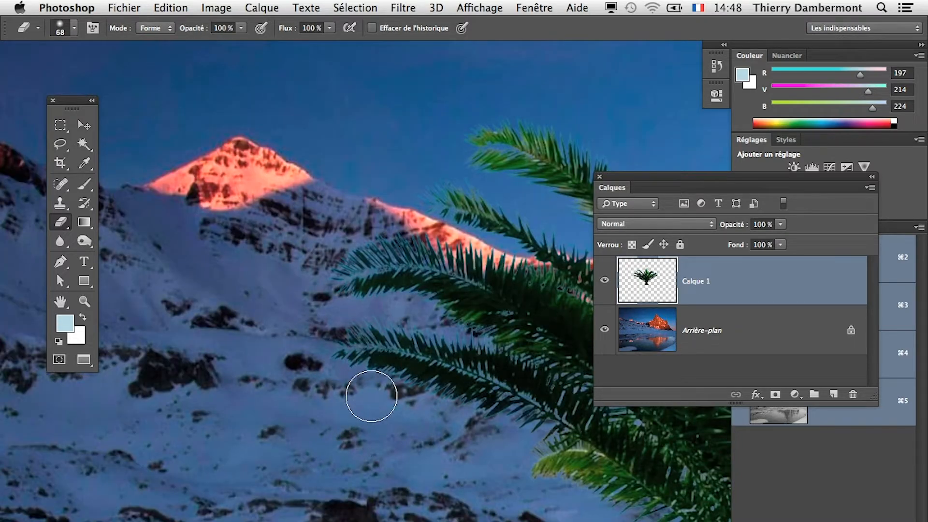
left_click(605, 329)
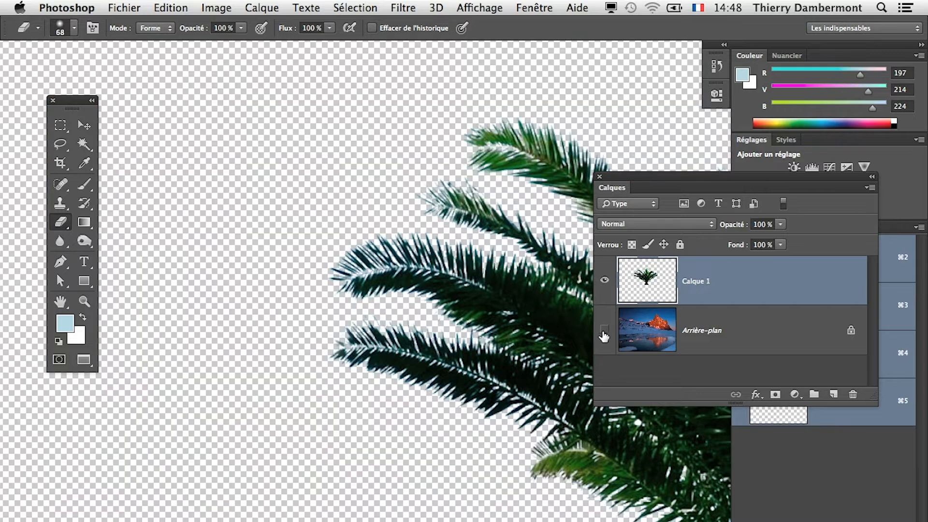
- Make the Arrière-plan layer visible again behind the whole palm
key("super+minus")
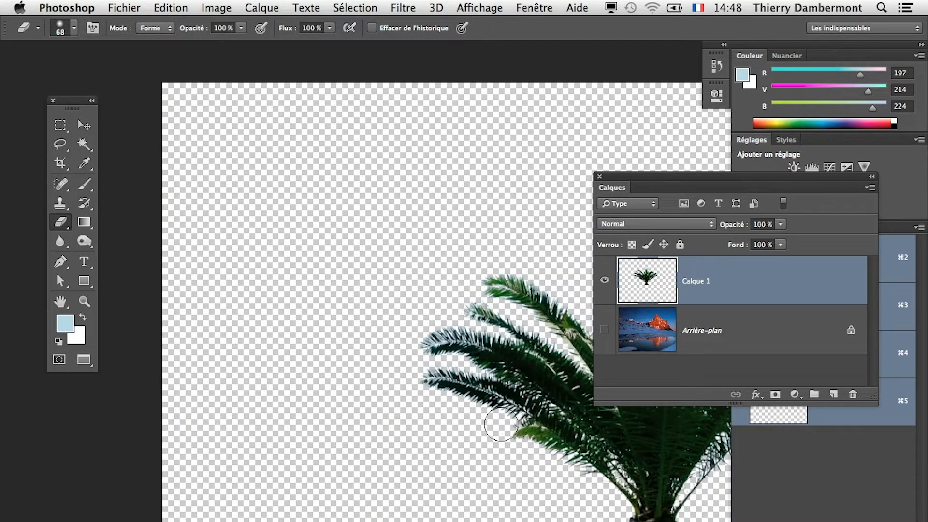
left_click_drag(505, 418, 315, 453)
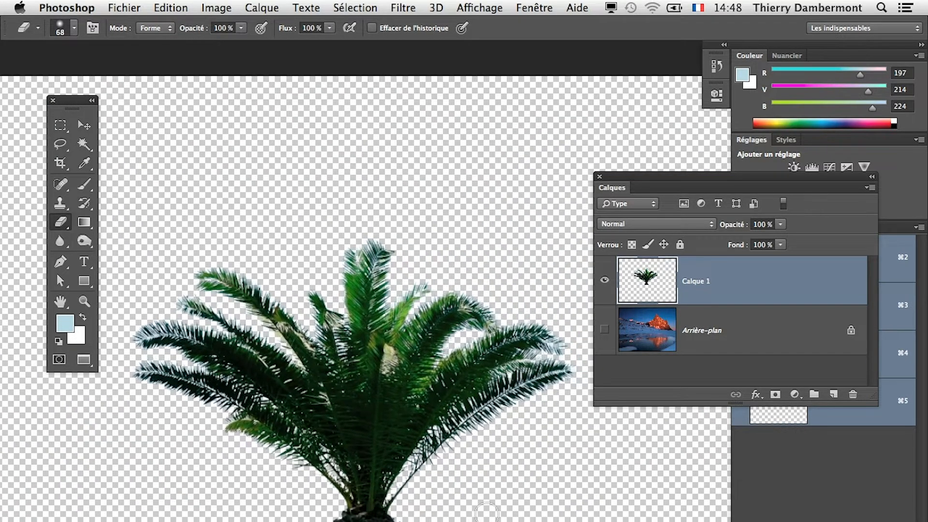
left_click(605, 330)
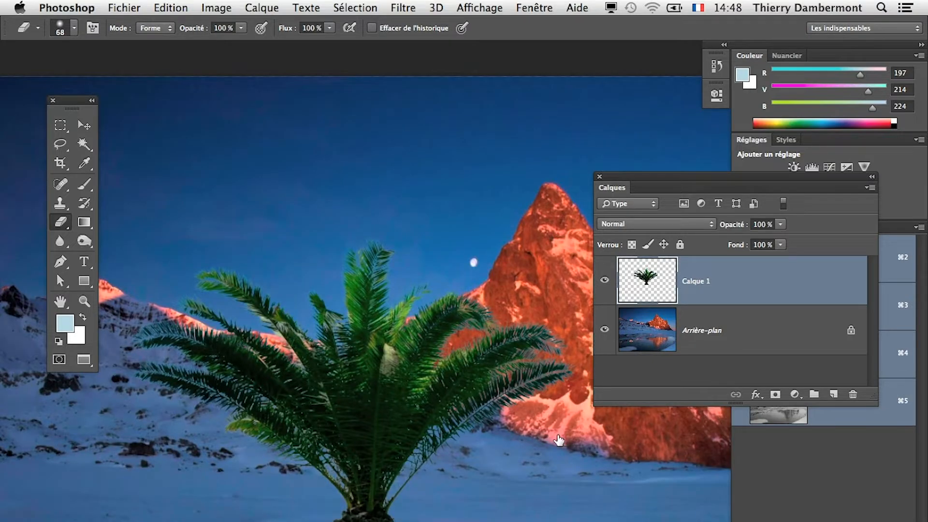
- Save the composite as paysage de neige.psd in Photoshop format with layers in the jeudi 10 octobre 2013 folder
left_click(123, 8)
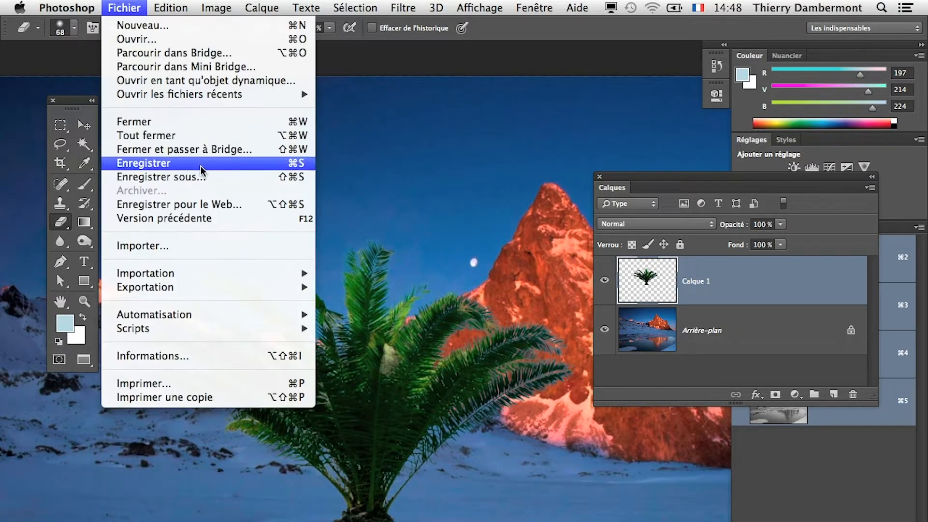
left_click(227, 177)
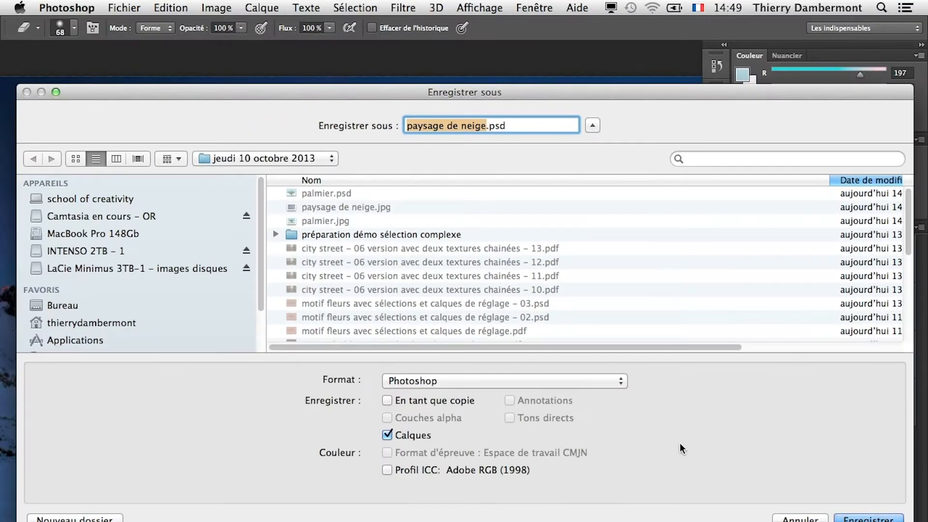
key("Return")
left_click(675, 322)
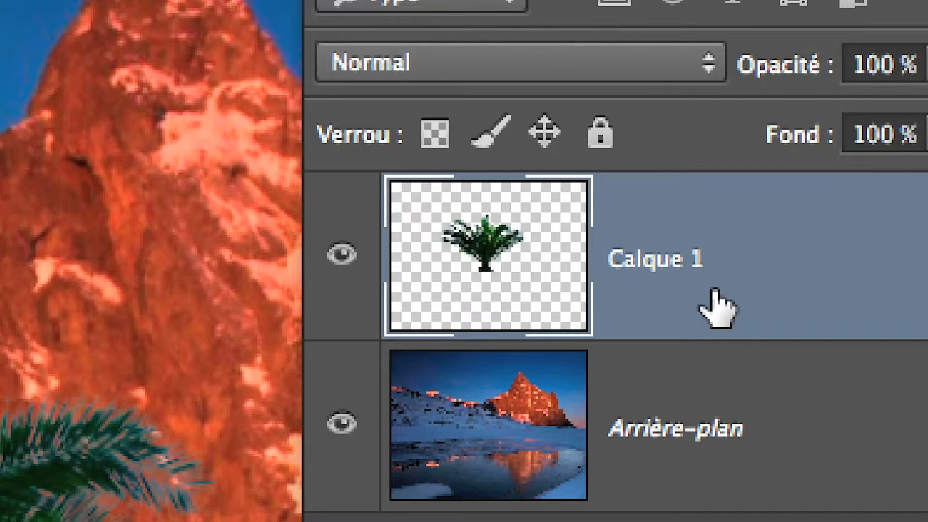
- Switch to the Move tool and examine the palm's frond edges up close for colour fringes against the mountain and sky
scroll(528, 400, "up", 6)
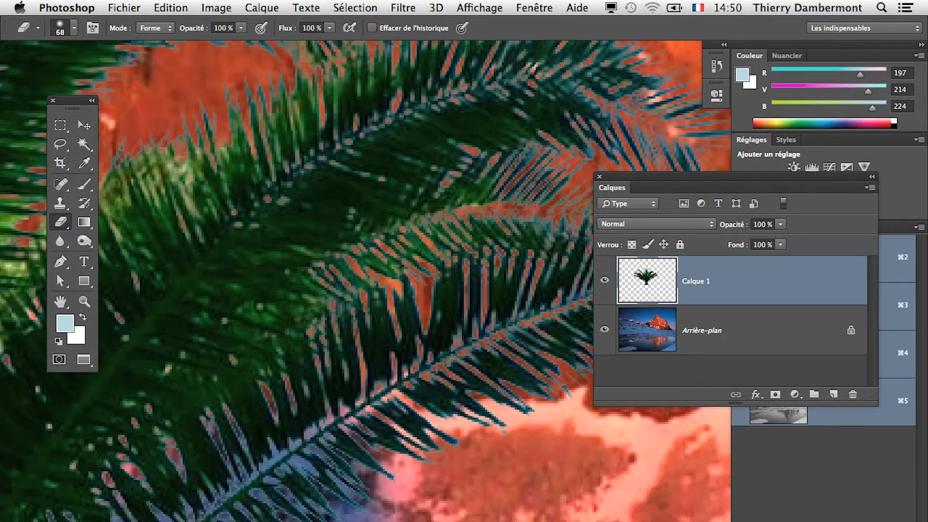
mouse_move(529, 394)
left_mouse_down()
mouse_move(334, 491)
mouse_move(358, 460)
left_mouse_up()
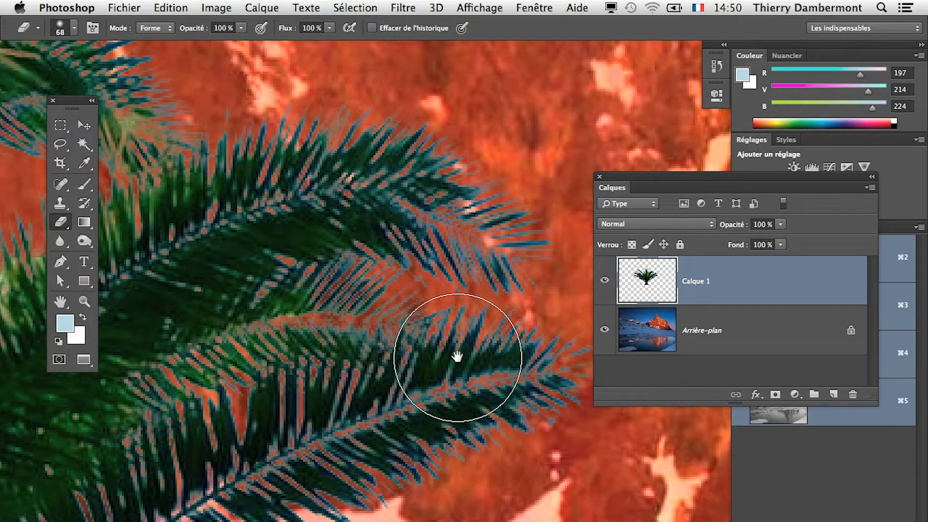
scroll(458, 357, "up", 2)
left_click(84, 125)
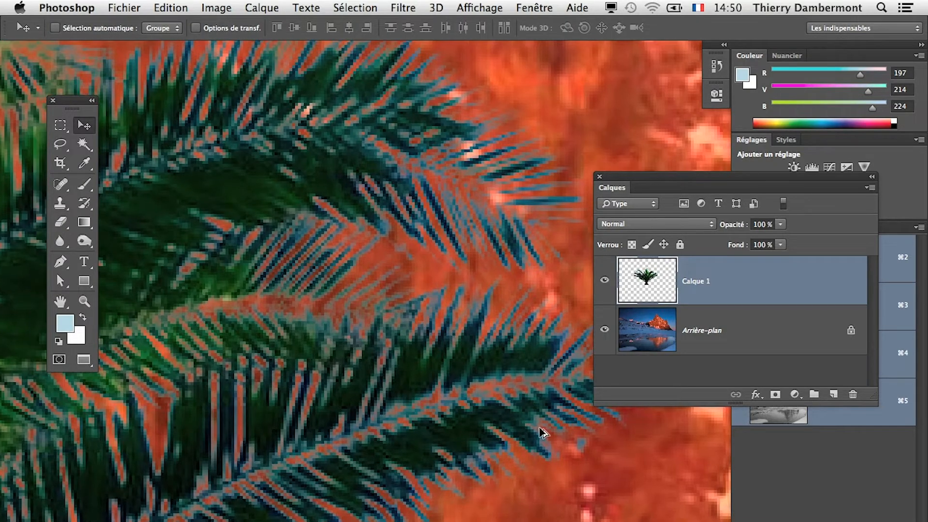
left_click_drag(543, 431, 193, 460)
scroll(366, 281, "right", 10)
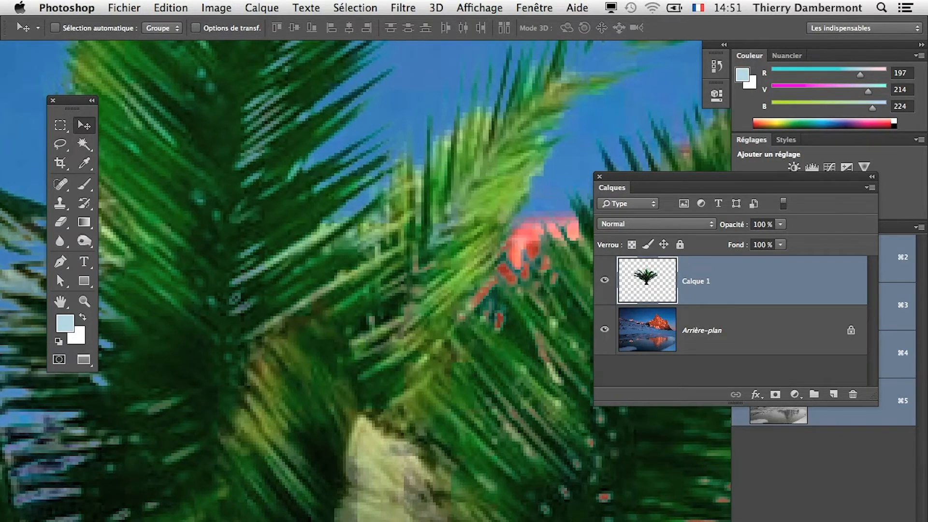
scroll(366, 281, "down", 4)
left_click_drag(518, 503, 304, 520)
left_click_drag(442, 515, 272, 509)
scroll(476, 517, "down", 2)
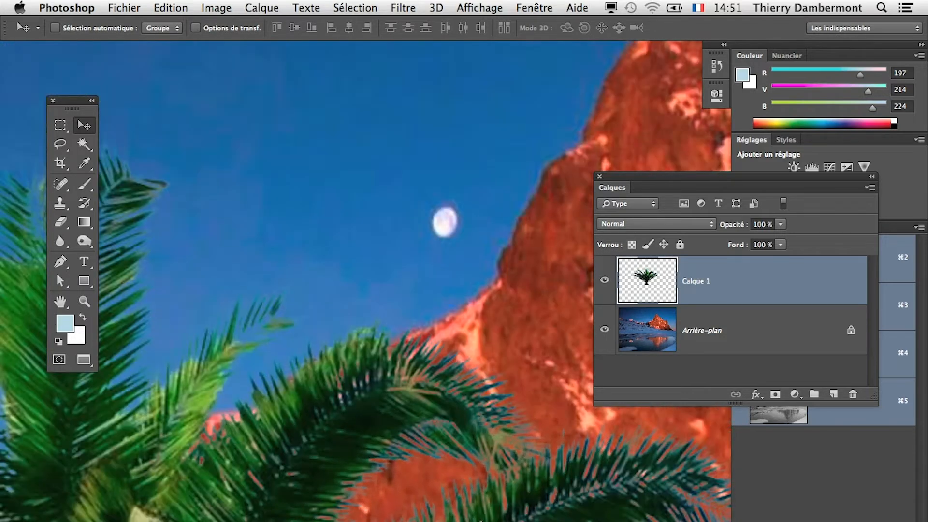
- Try removing the white matte from the palm edges on Calque 1, and undo it
left_click(264, 7)
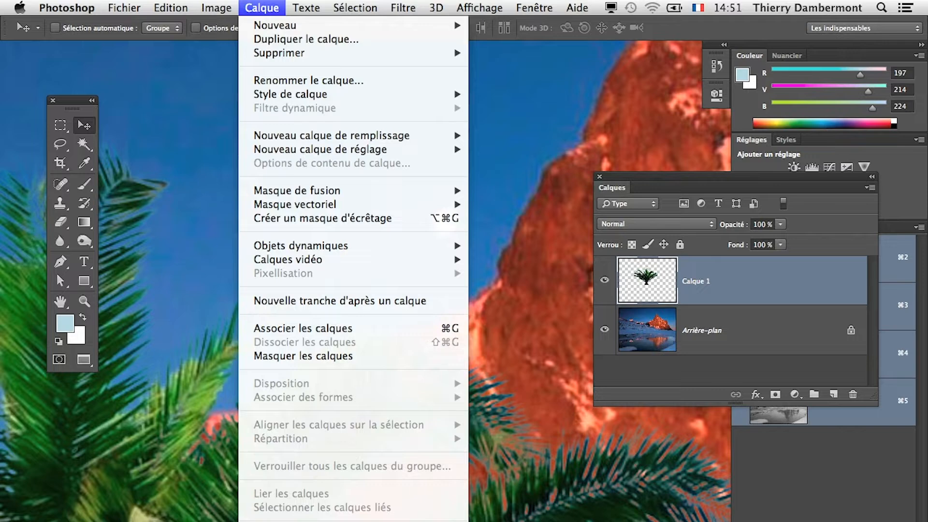
left_click(527, 521)
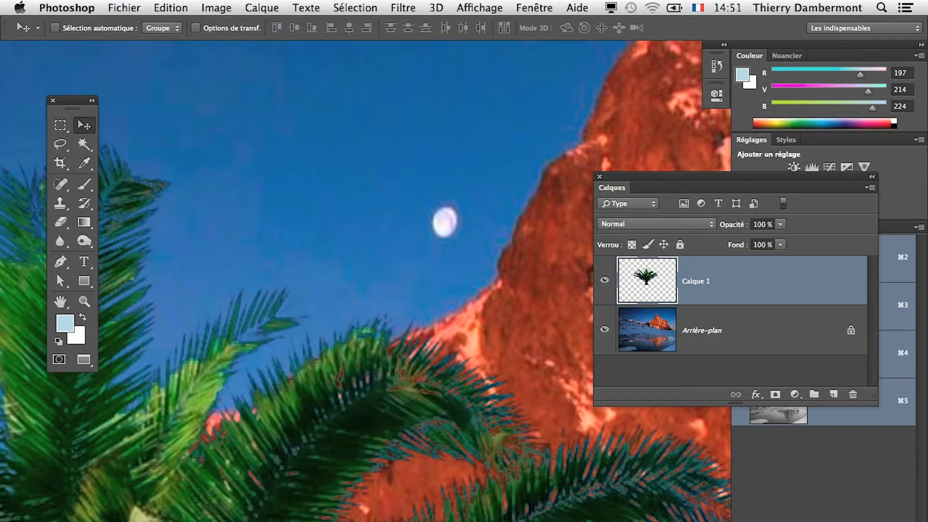
left_click(172, 8)
left_click(179, 24)
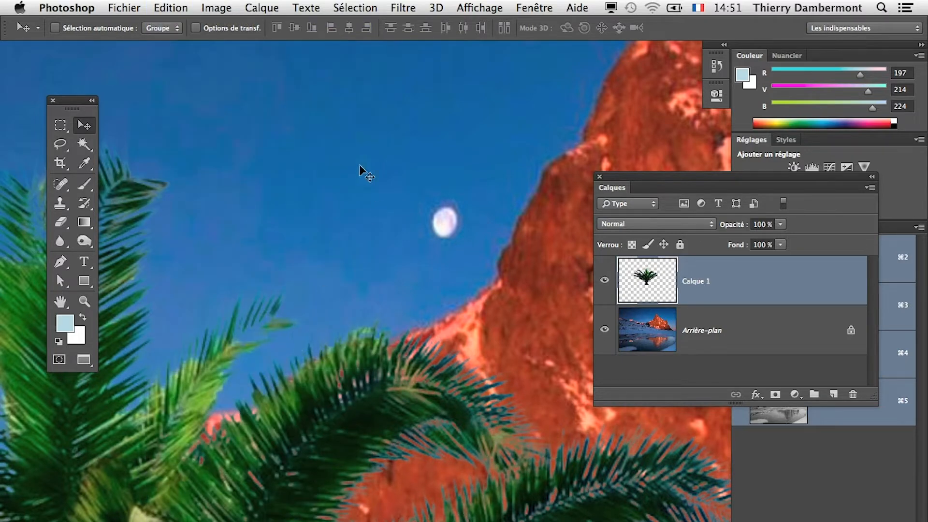
- Try removing the black matte from the palm edges on Calque 1, and undo it
left_click(262, 8)
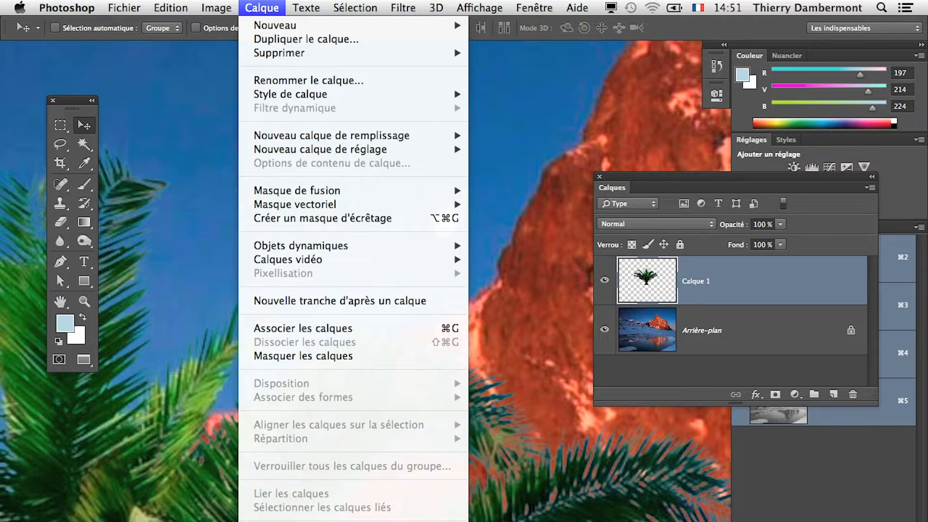
left_click(513, 521)
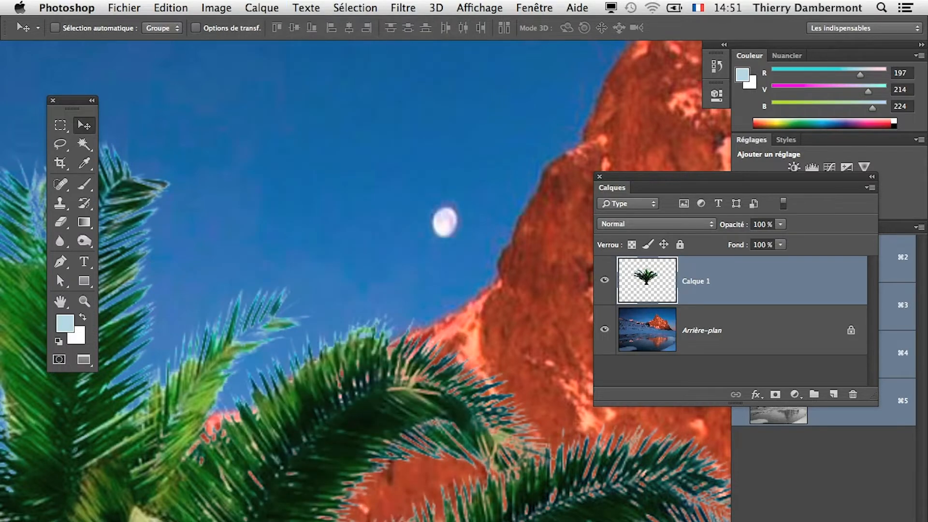
left_click(184, 7)
left_click(187, 23)
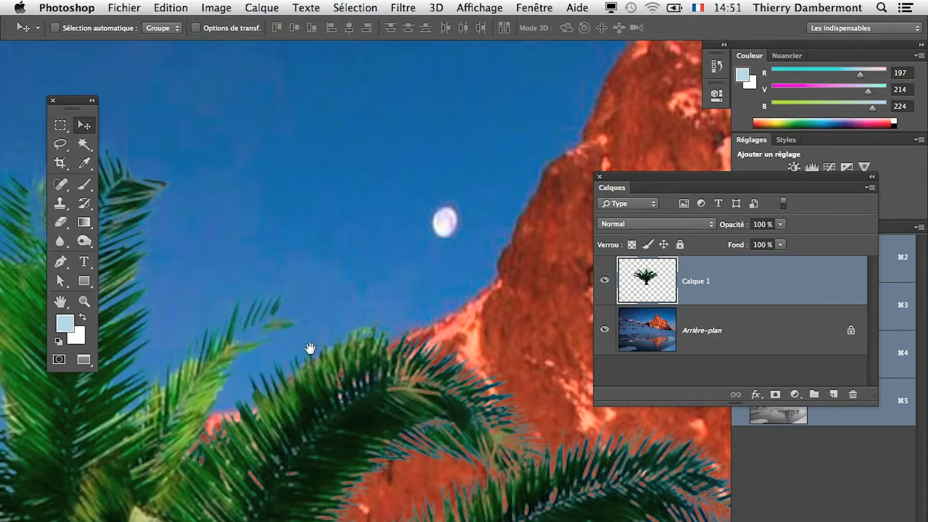
- Try Supprimer les franges with a width of 3 pixels on Calque 1, check the fronds over the mountain, and undo it
left_click_drag(310, 348, 279, 265)
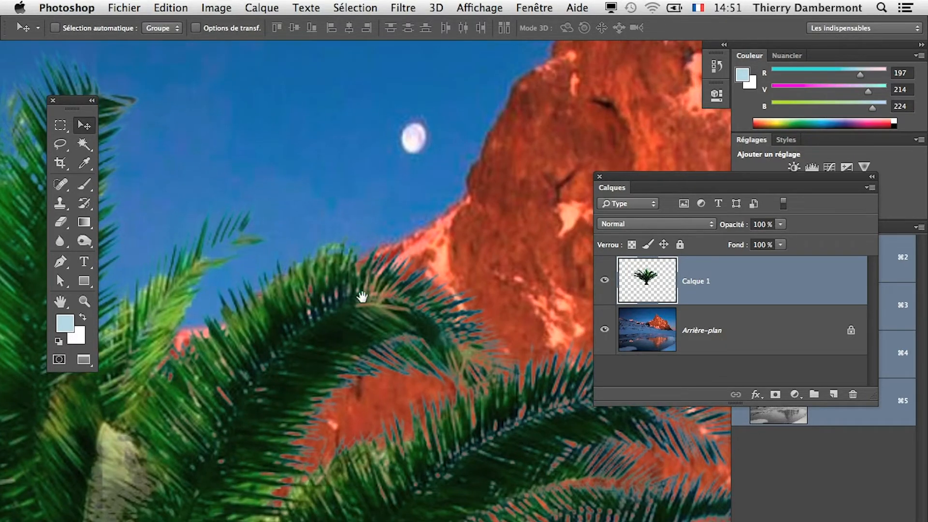
left_click(464, 315, "super")
left_click(257, 7)
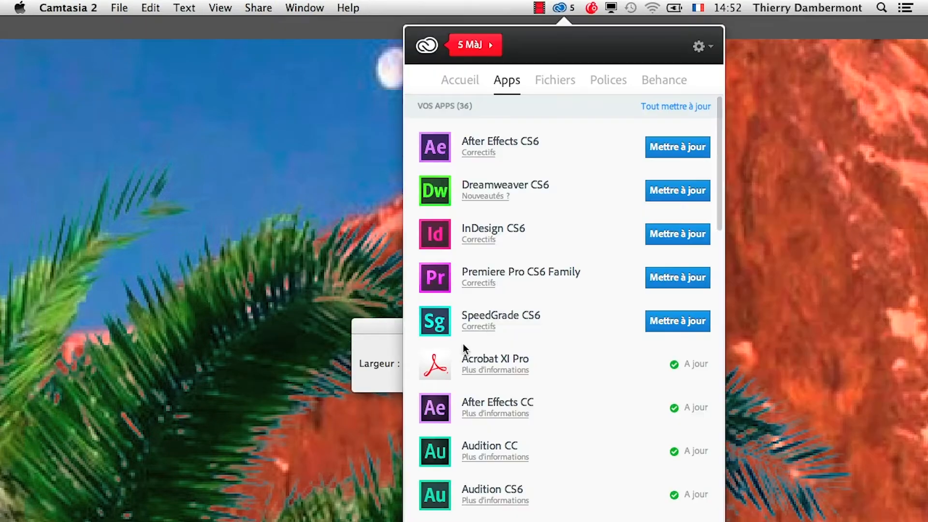
left_click(391, 354)
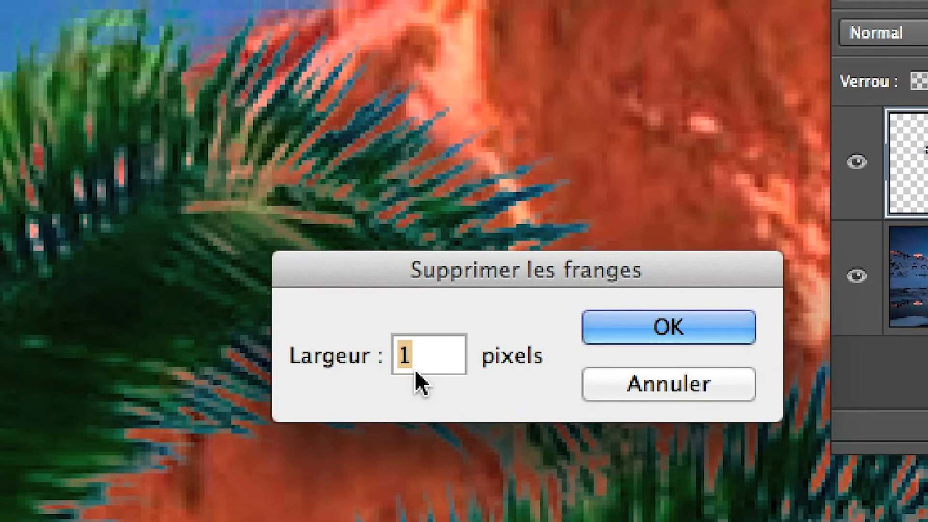
type("3")
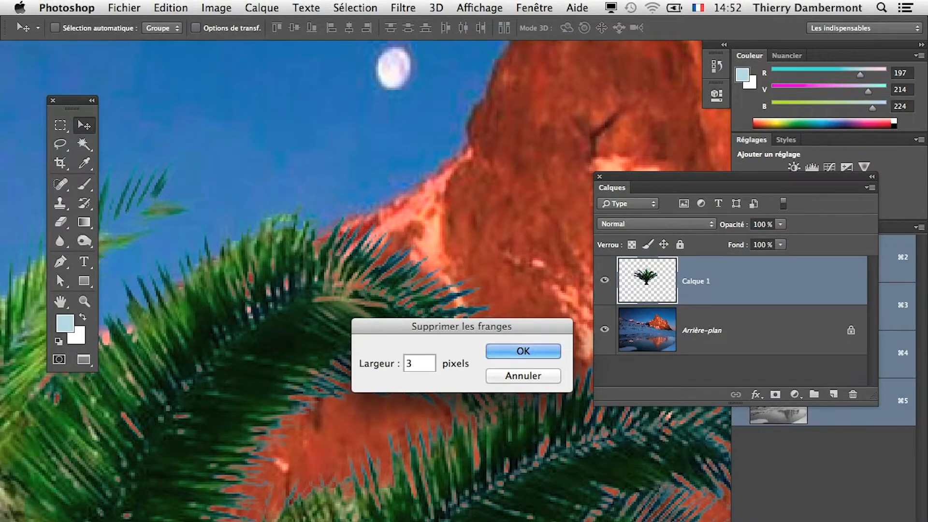
key("Return")
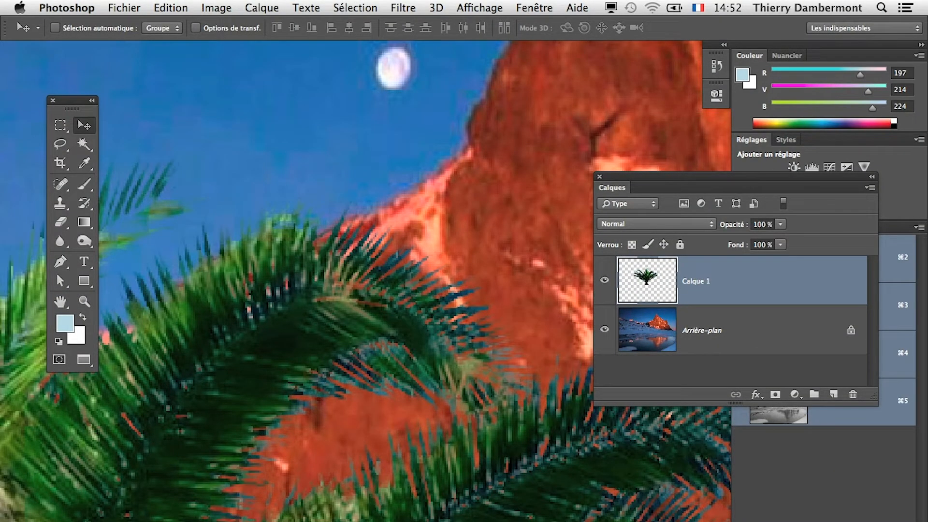
scroll(366, 282, "right", 10)
scroll(366, 281, "down", 4)
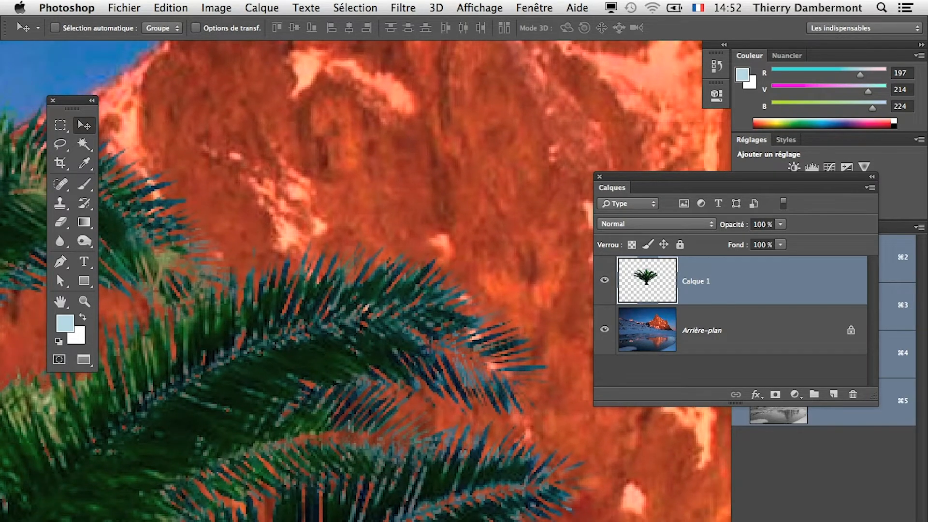
key("super+z")
- Apply Supprimer les franges to Calque 1 with a width of 6 pixels
left_click(262, 8)
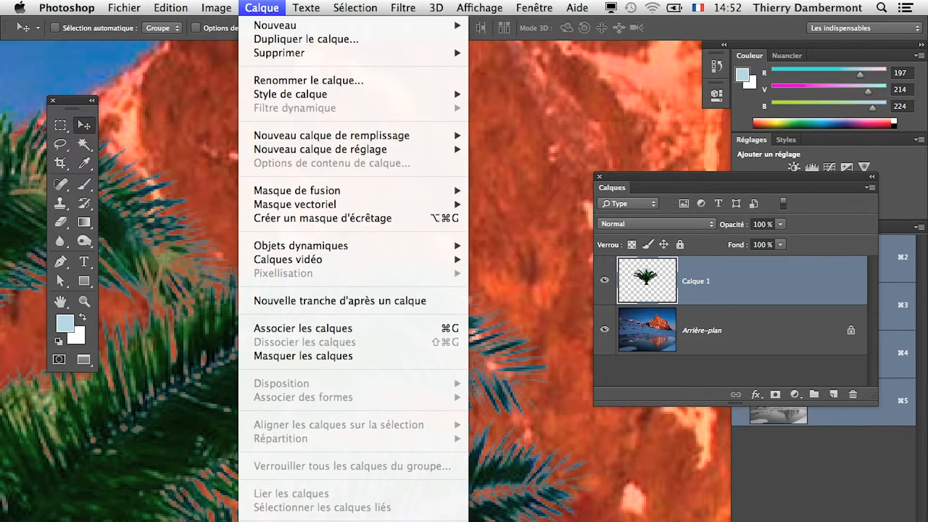
left_click(574, 497)
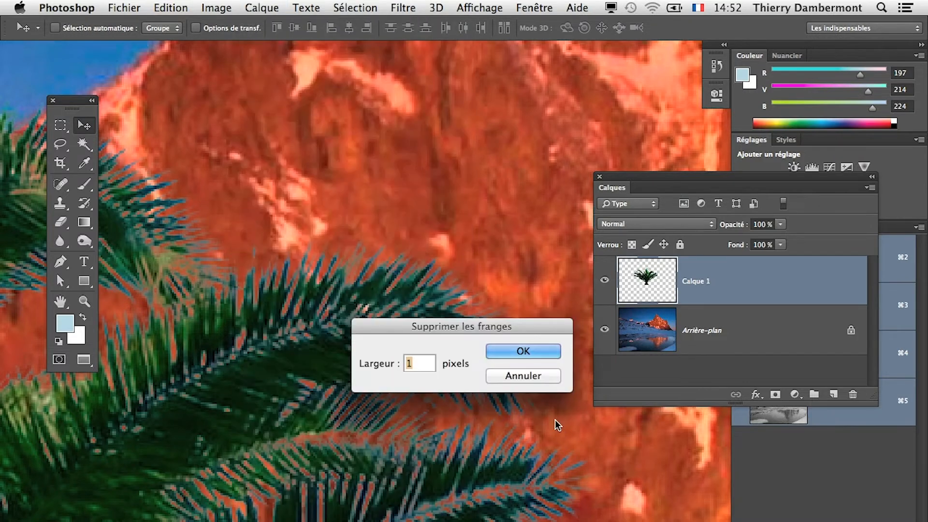
type("6")
left_click(550, 348)
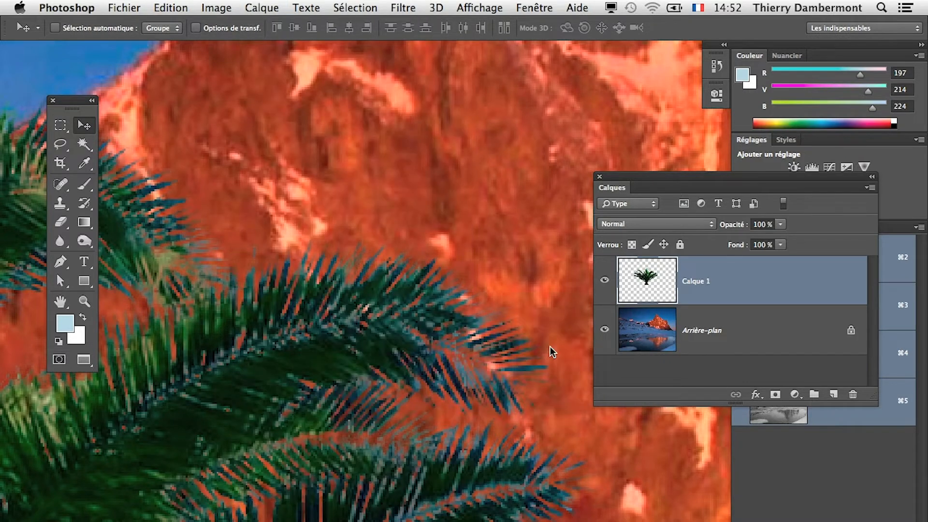
- Check the fronds across the palm and apply Supprimer les franges to Calque 1 again with a width of 1 pixel
left_click_drag(457, 445, 576, 356)
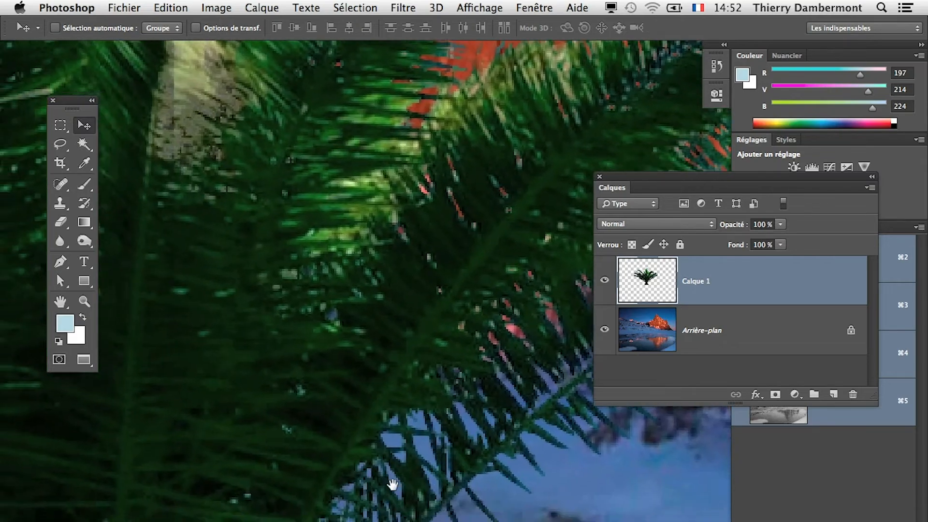
left_click_drag(393, 485, 686, 510)
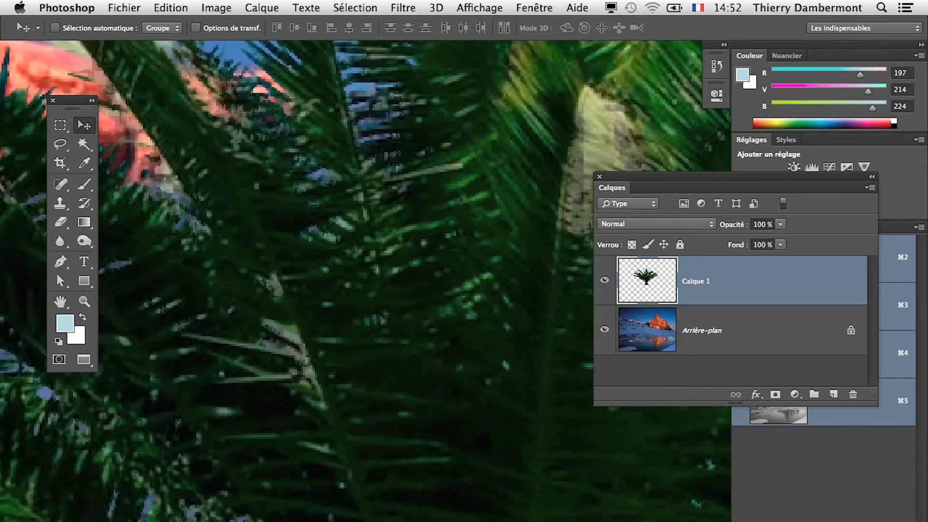
left_click_drag(213, 498, 571, 509)
left_click_drag(329, 360, 360, 454)
left_click_drag(368, 295, 414, 519)
left_click_drag(516, 395, 273, 501)
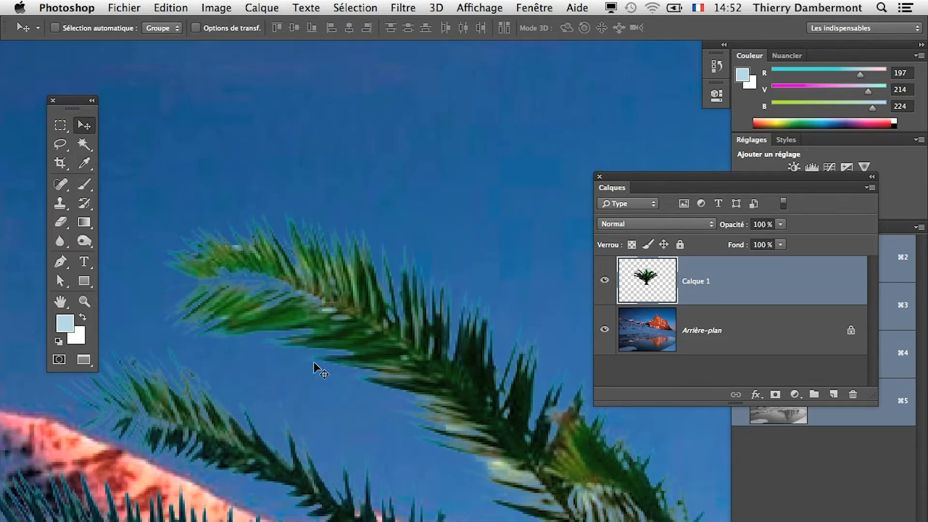
scroll(342, 342, "up", 3)
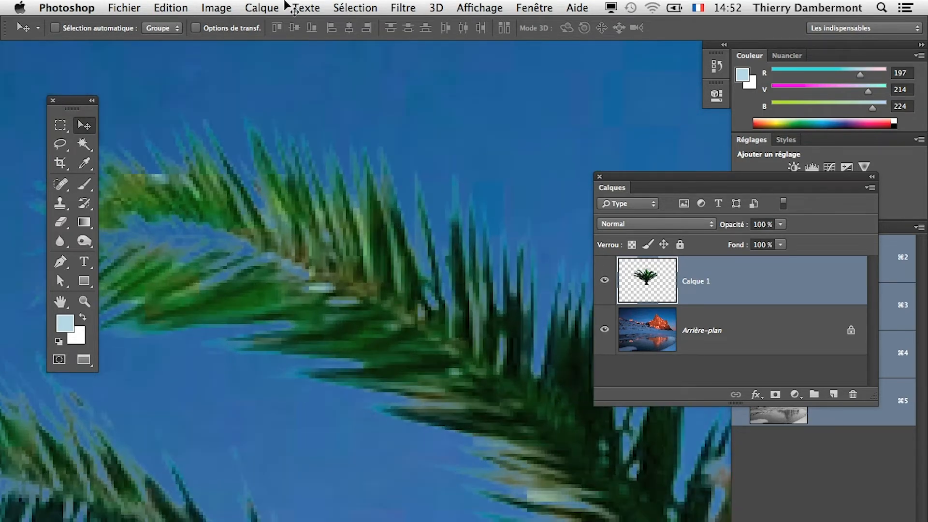
left_click(281, 7)
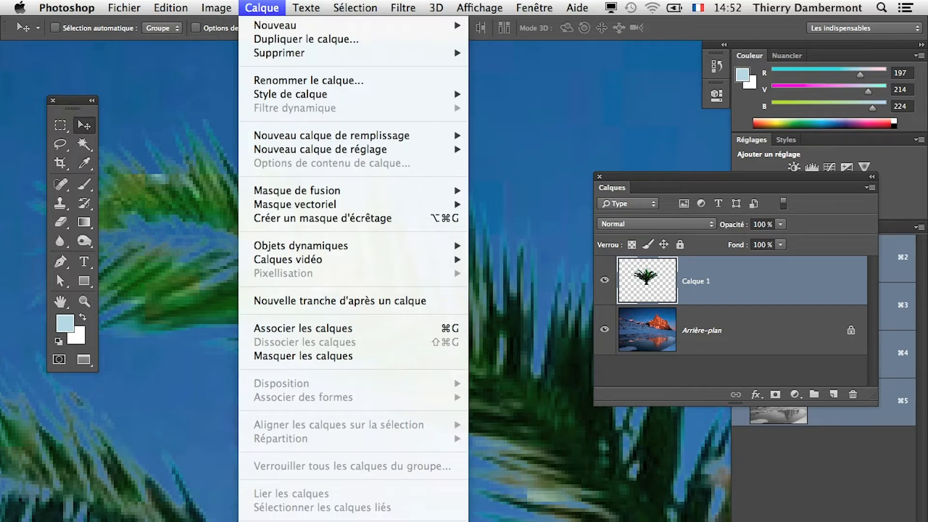
left_click(508, 520)
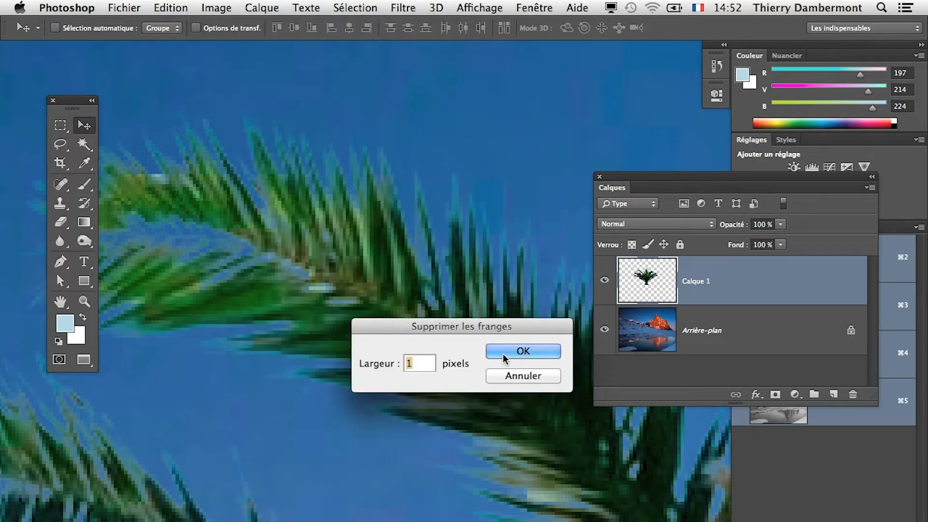
left_click(504, 357)
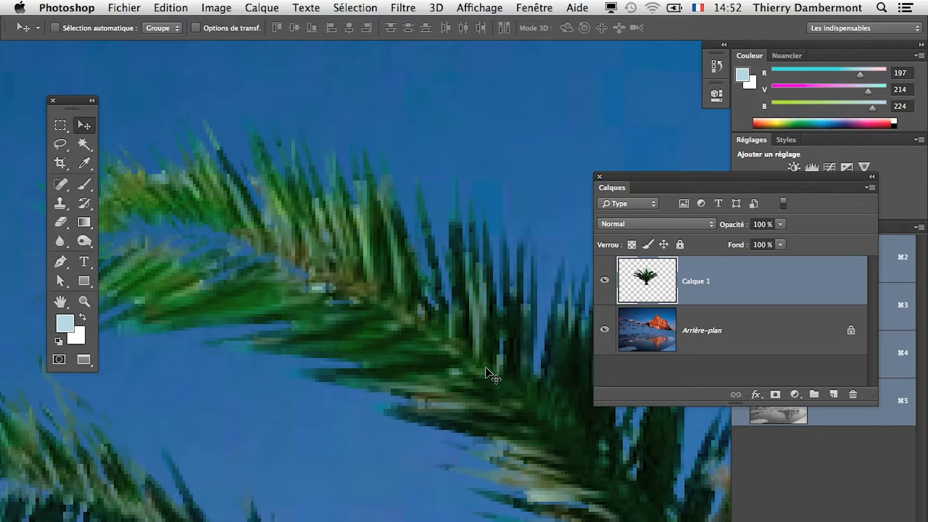
- Examine the defringed palm fronds on Calque 1 against the blue sky and the red mountain
scroll(486, 385, "down", 3)
scroll(486, 382, "right", 10)
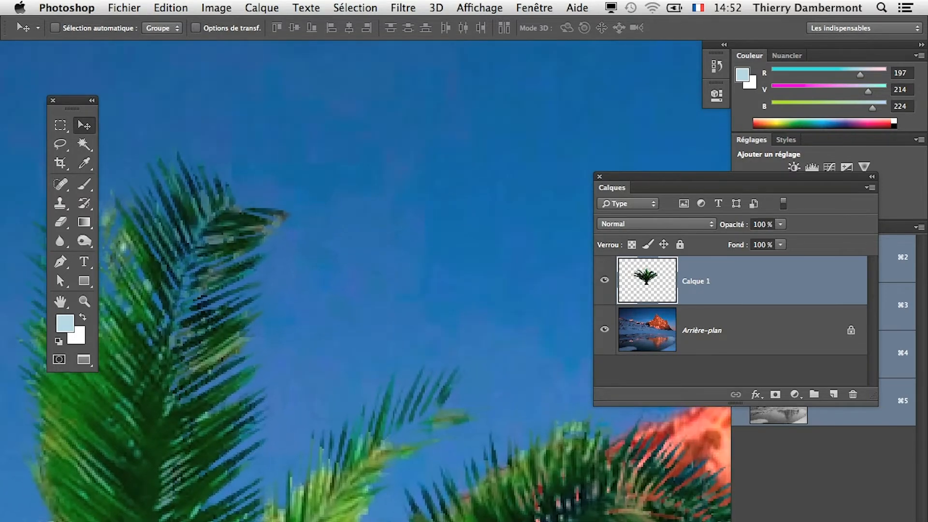
left_click_drag(411, 519, 292, 313)
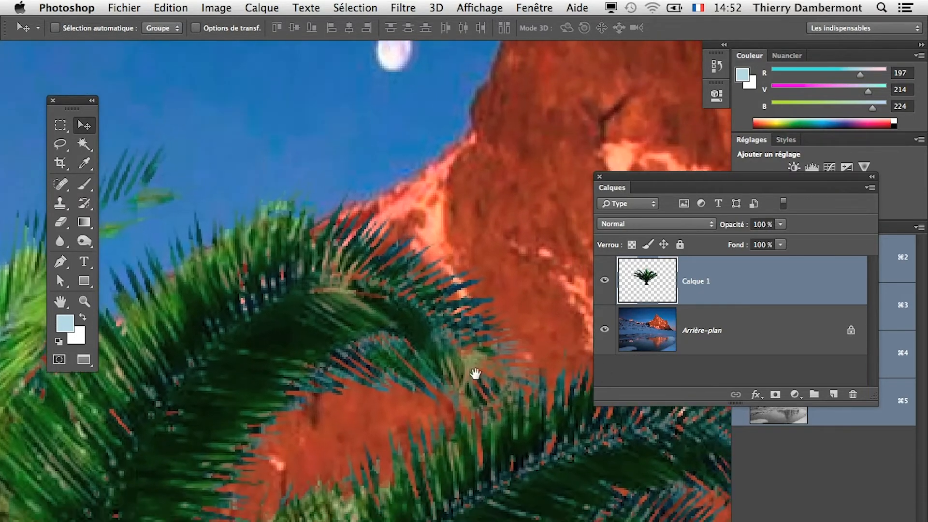
scroll(465, 310, "up", 3)
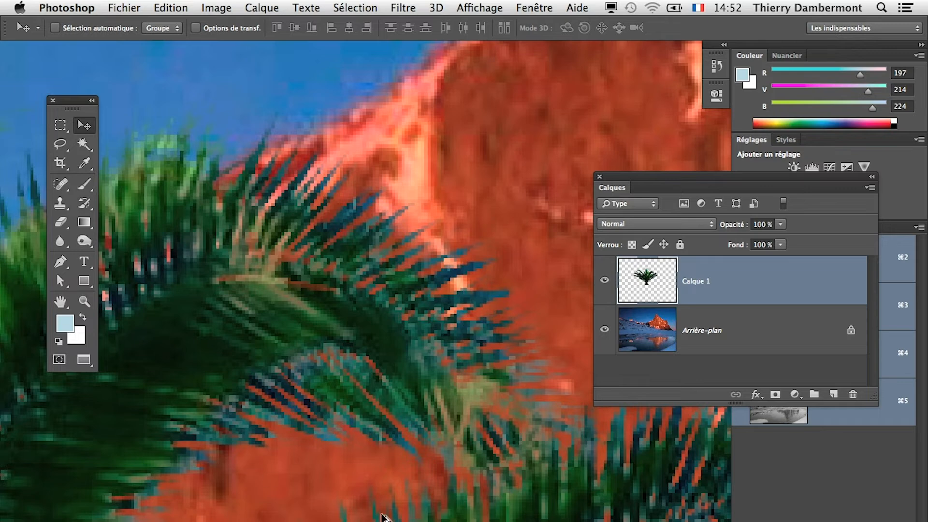
scroll(382, 518, "down", 3)
scroll(542, 517, "right", 10)
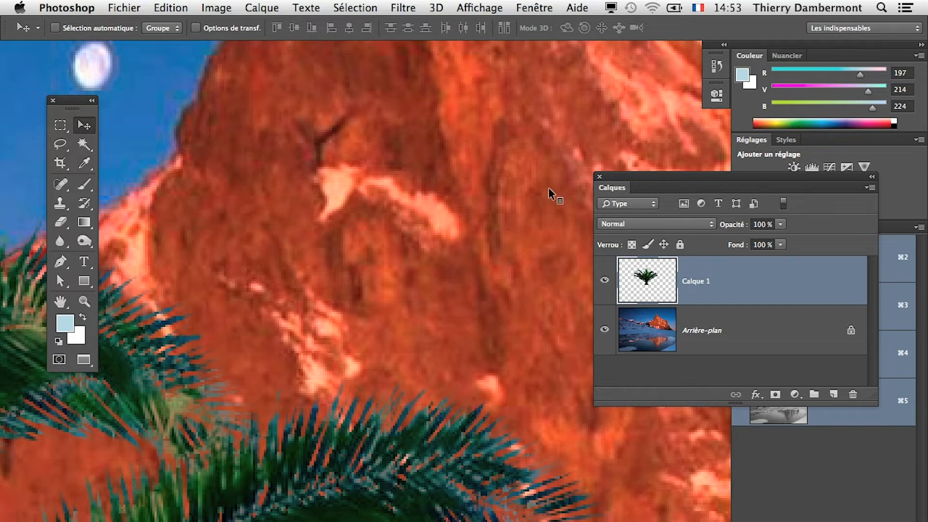
- Switch to the original palm document, palmier.psd, and deselect the palm selection
left_click(540, 7)
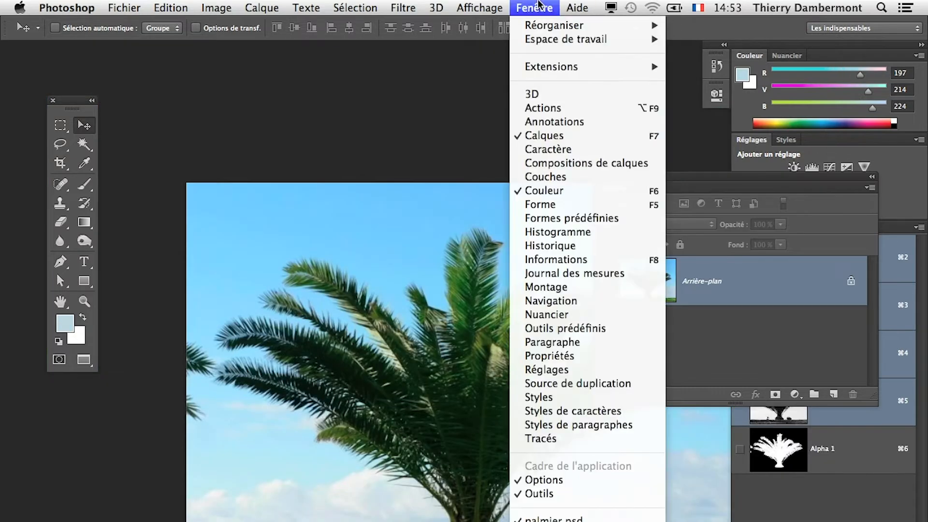
left_click(538, 7)
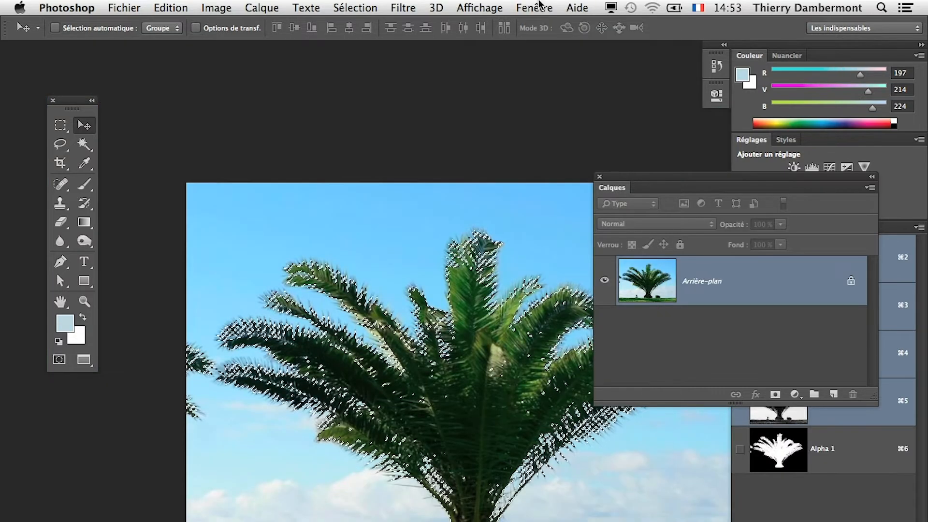
left_click(403, 7)
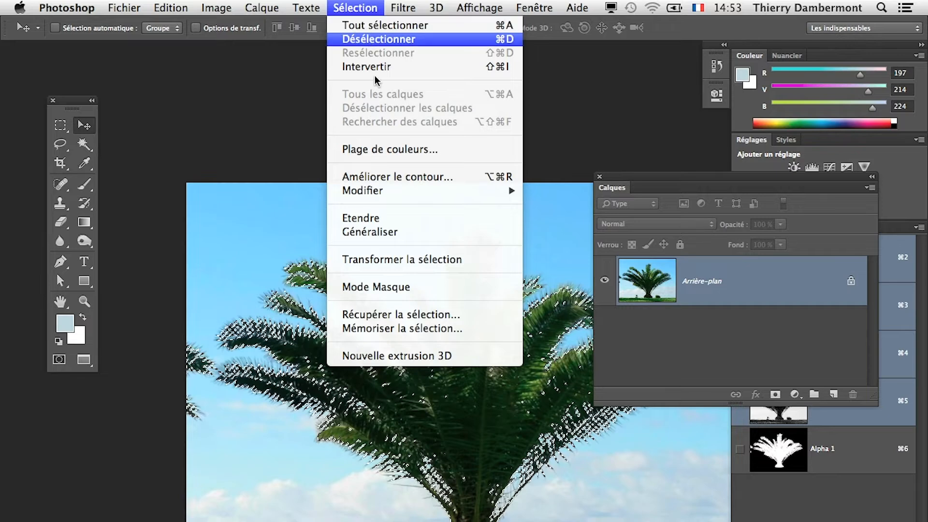
left_click(374, 39)
- Examine the frond edges against the light blue sky in the original palm photo
scroll(296, 286, "up", 5)
scroll(301, 279, "up", 3)
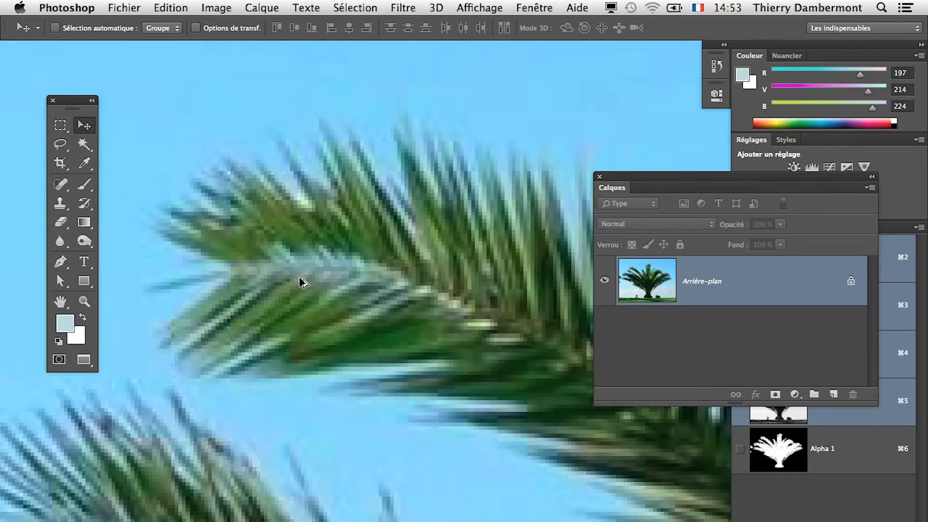
scroll(440, 320, "down", 2)
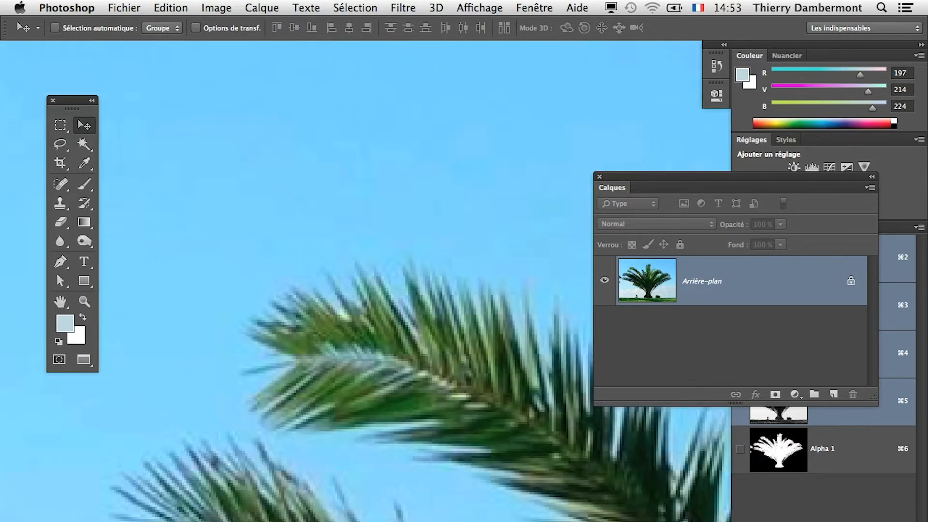
scroll(348, 290, "right", 15)
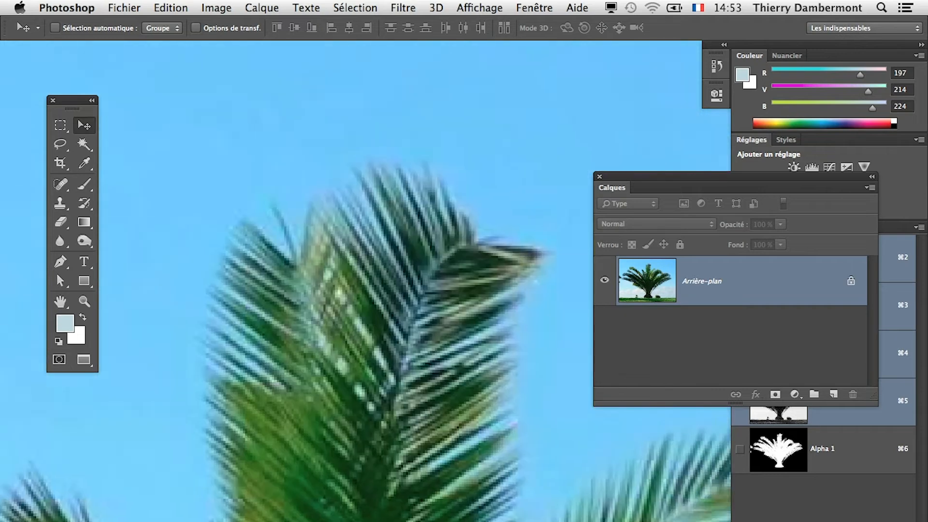
scroll(348, 290, "down", 1)
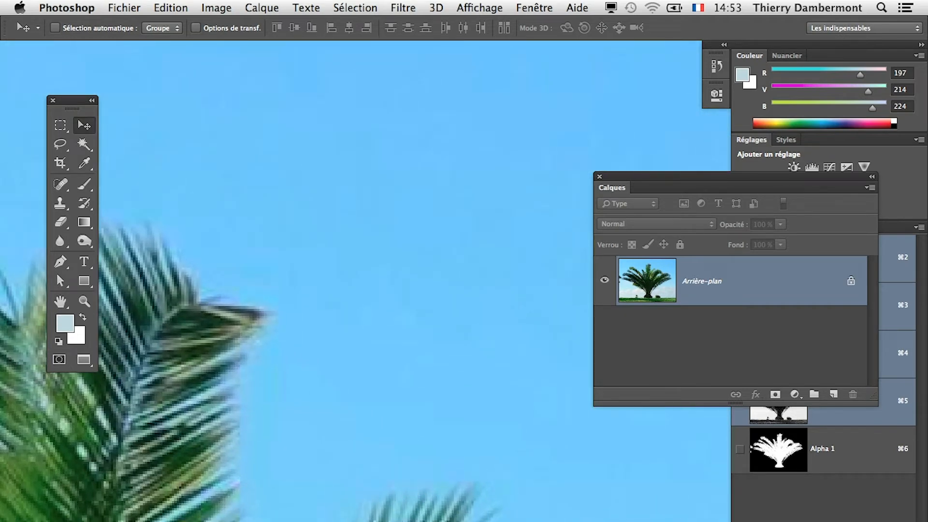
mouse_move(560, 521)
left_mouse_down()
mouse_move(526, 493)
mouse_move(545, 439)
mouse_move(520, 458)
mouse_move(557, 517)
left_mouse_up()
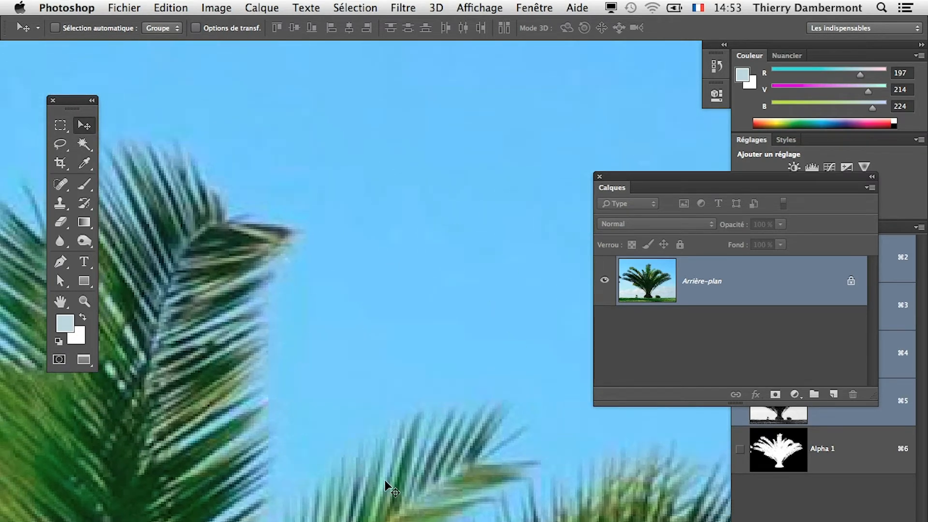
left_click_drag(394, 480, 512, 464)
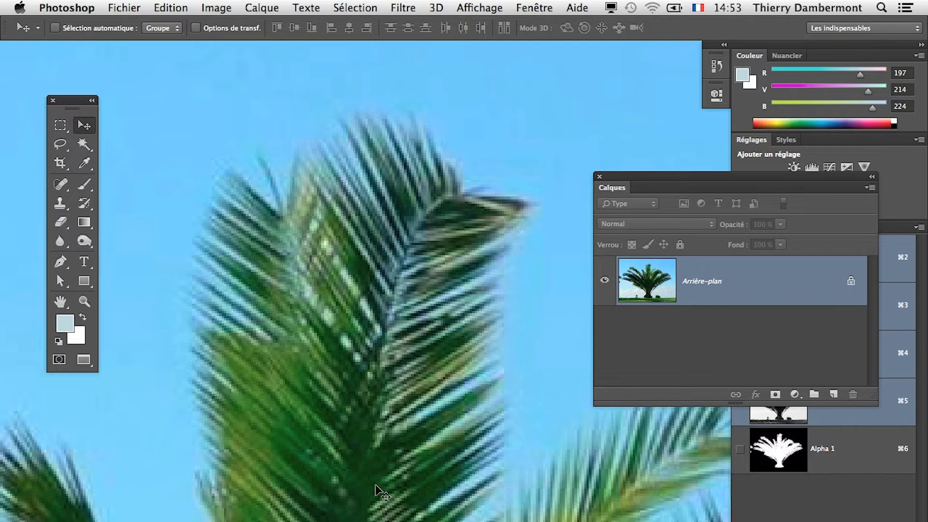
- Return to the snowy landscape composite and add a Courbes adjustment layer above Calque 1, clipped to the palm layer
key("ctrl+Tab")
left_click_drag(302, 500, 397, 463)
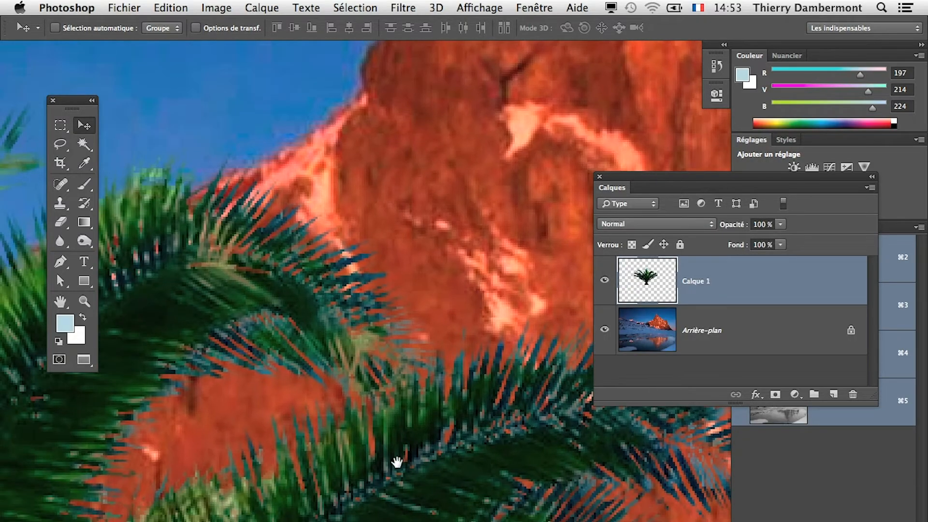
left_click(397, 465, "alt")
left_click(398, 467, "alt")
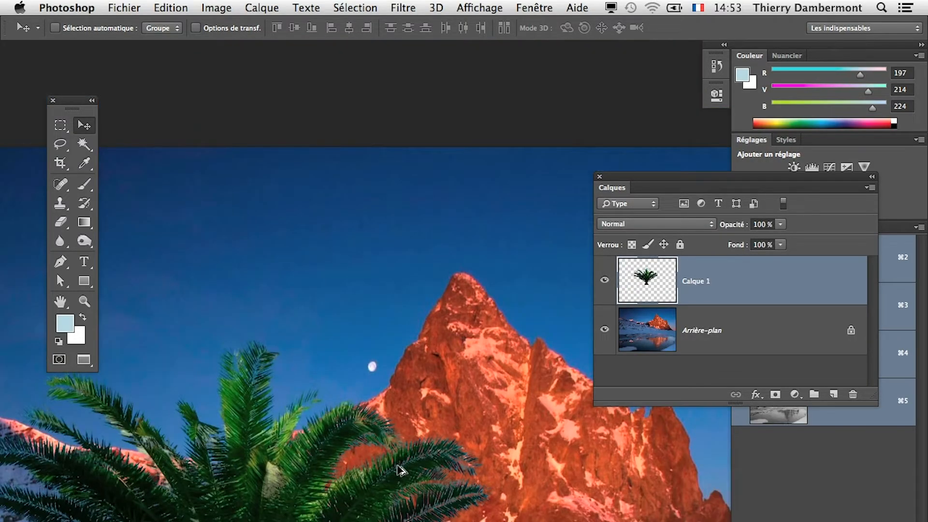
left_click_drag(267, 486, 382, 458)
left_click(395, 473, "alt")
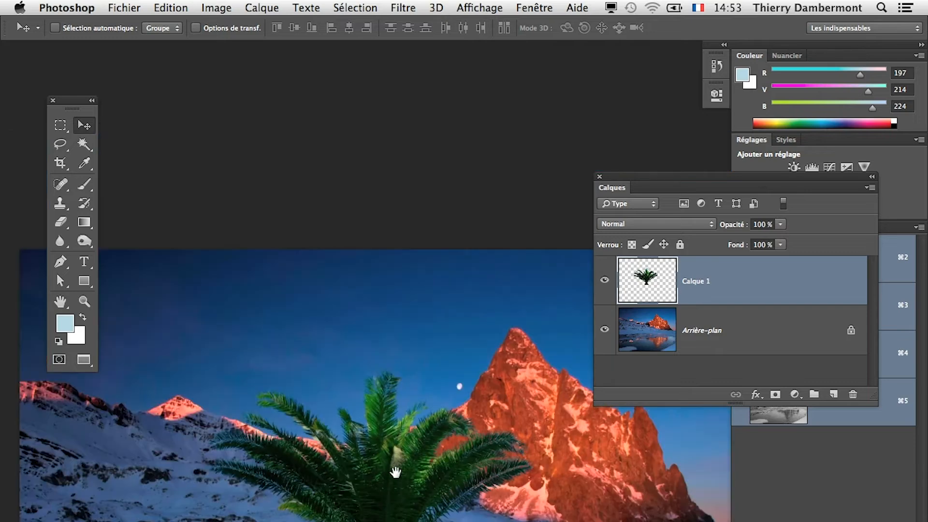
left_click(261, 8)
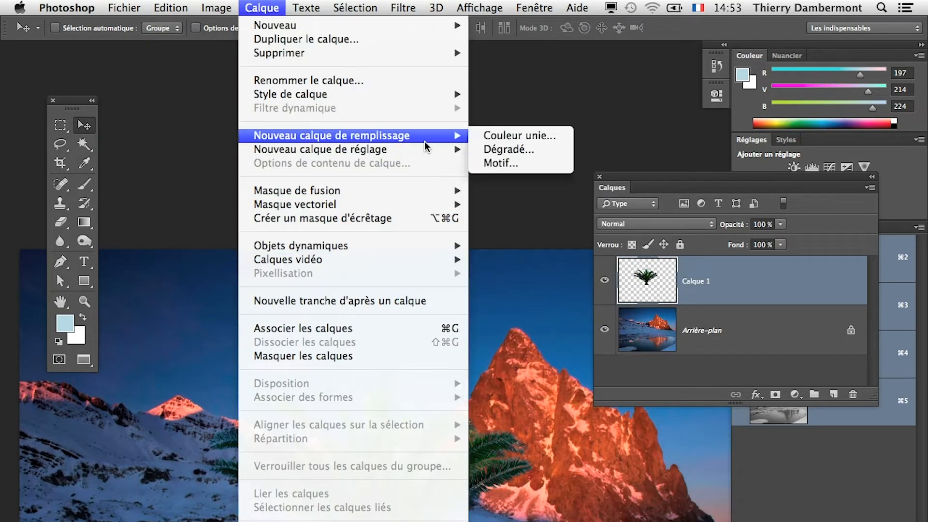
mouse_move(422, 148)
left_click(504, 177)
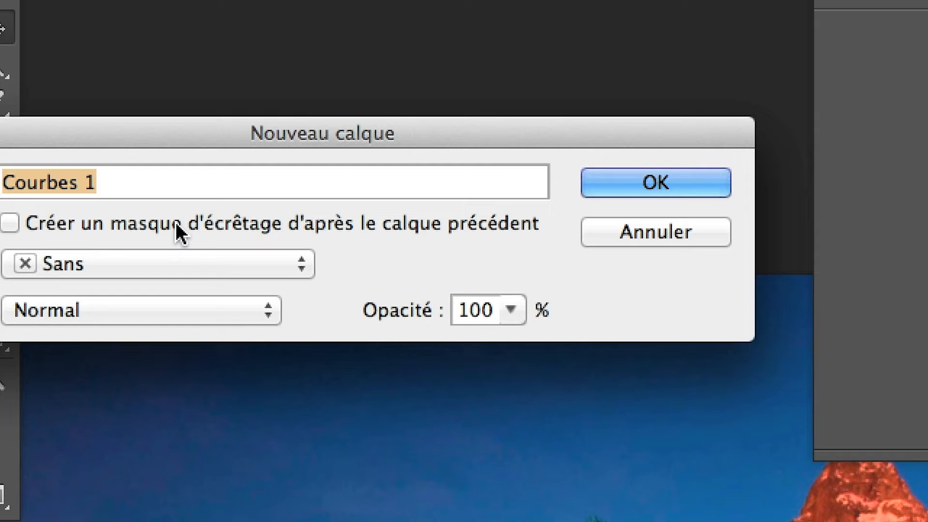
left_click(179, 232)
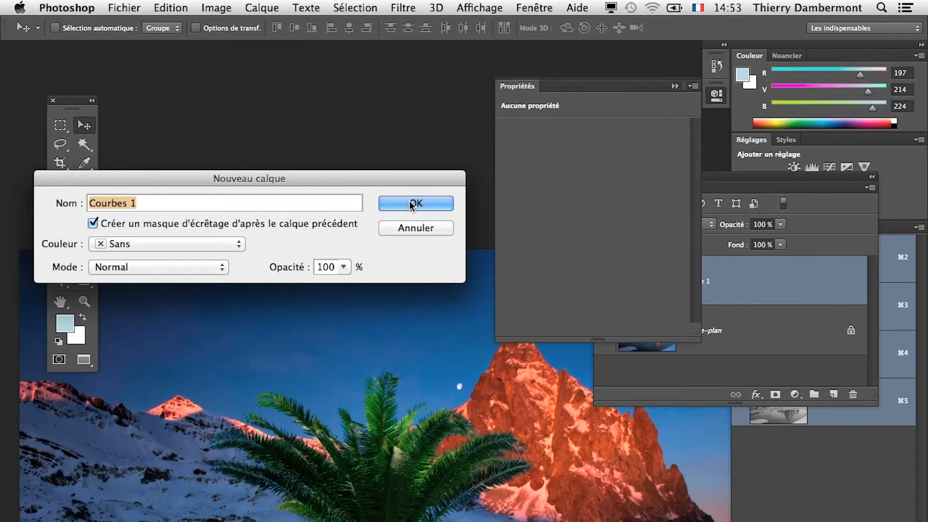
left_click(413, 204)
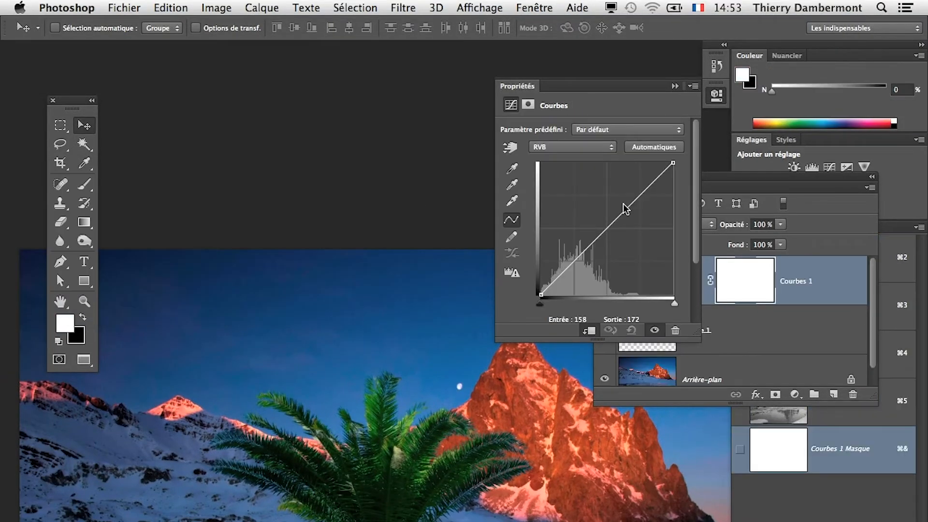
- Shape the palm's RVB curve with points that hold down the darker tones and lift the lighter tones
left_click_drag(534, 88, 379, 83)
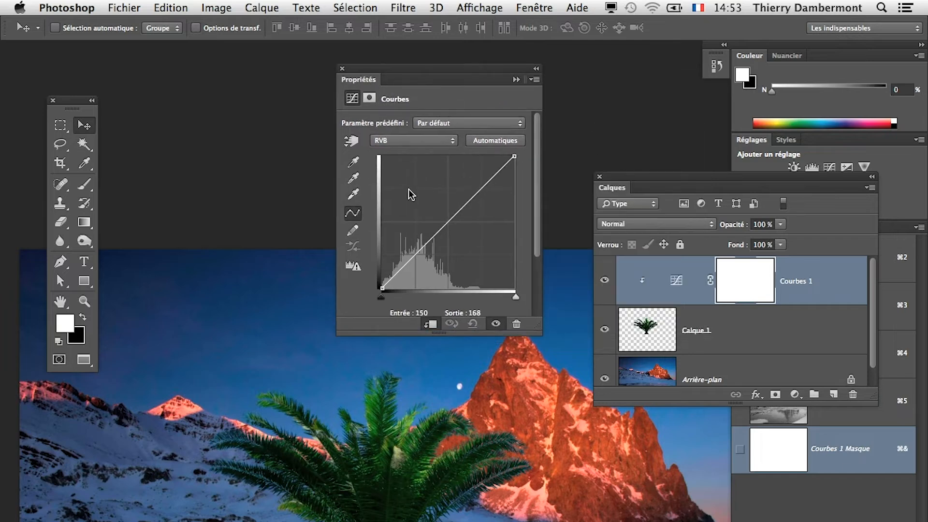
left_click_drag(437, 233, 435, 211)
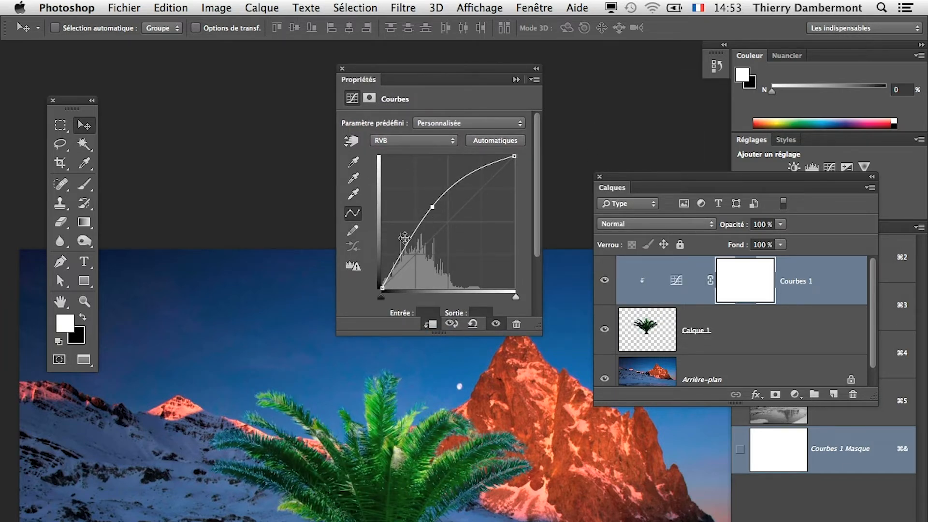
mouse_move(404, 237)
left_mouse_down()
mouse_move(401, 231)
mouse_move(412, 250)
left_mouse_up()
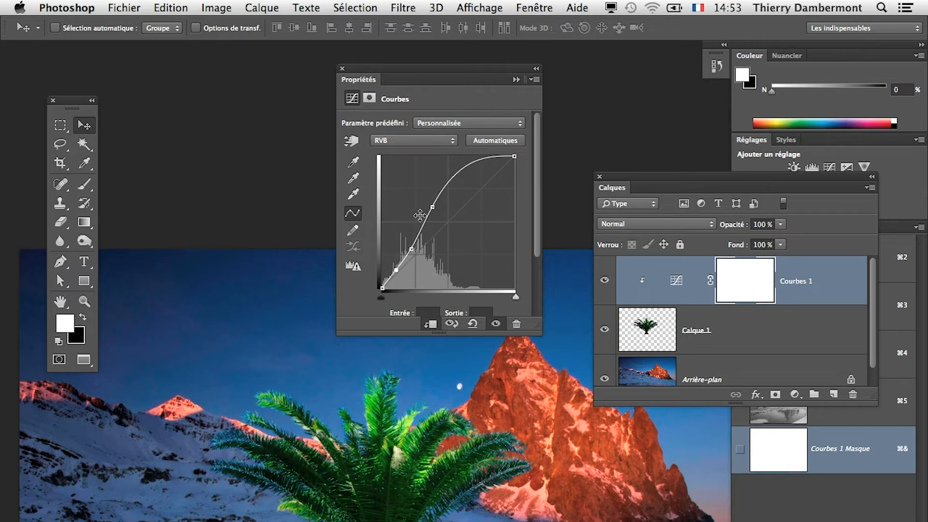
left_click_drag(432, 207, 454, 202)
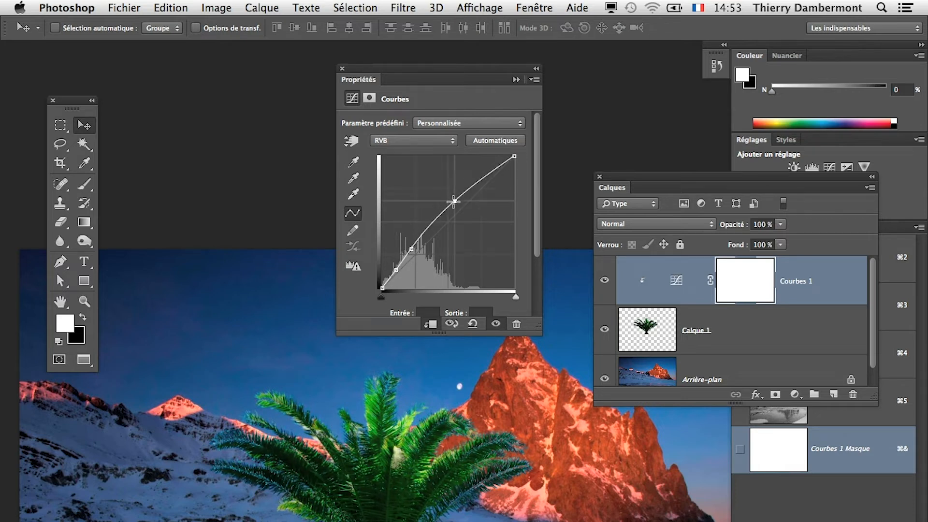
left_click_drag(408, 247, 424, 247)
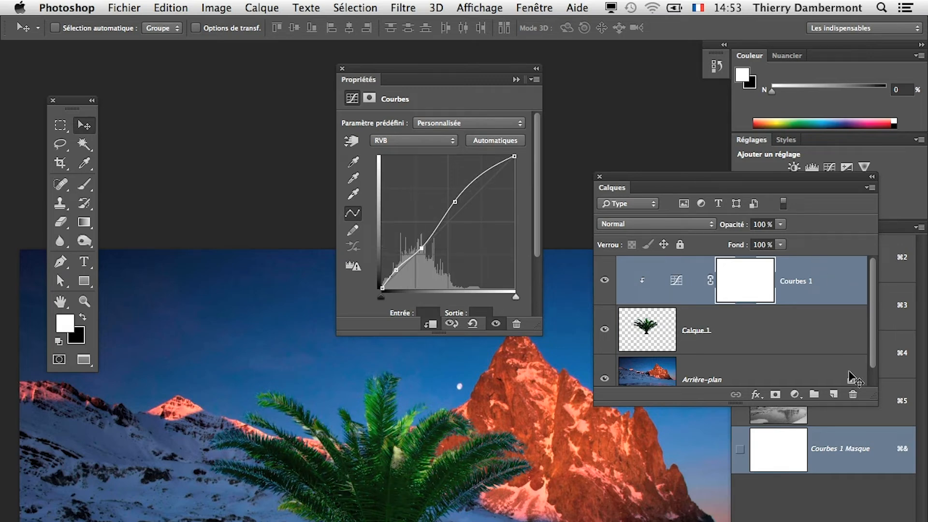
- Enlarge the layer list and add an unclipped Courbes adjustment layer directly above Arrière-plan
left_click_drag(872, 397, 894, 517)
left_click(730, 394)
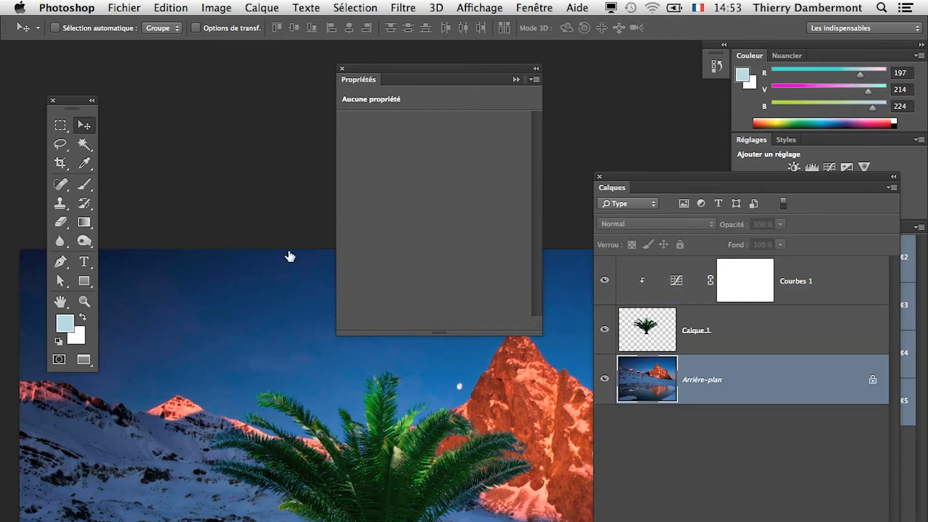
left_click(249, 7)
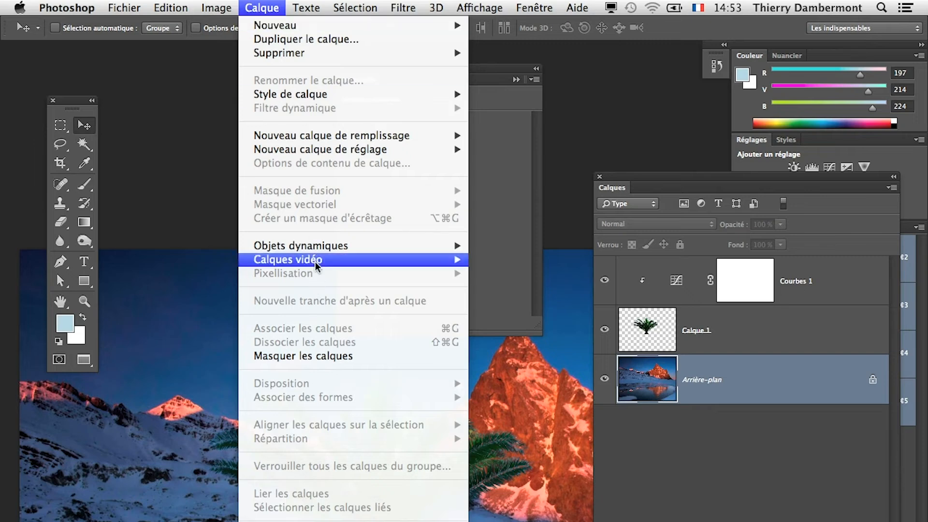
mouse_move(387, 150)
left_click(507, 175)
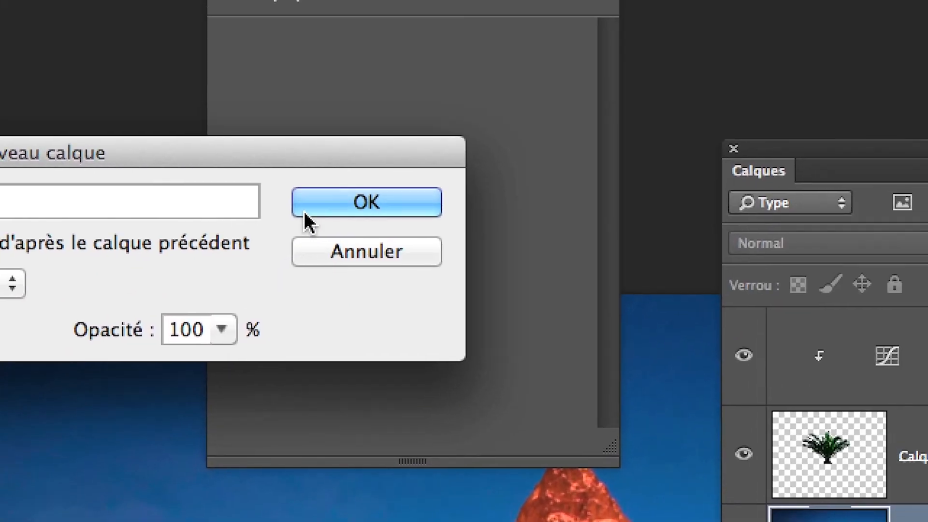
left_click(304, 211)
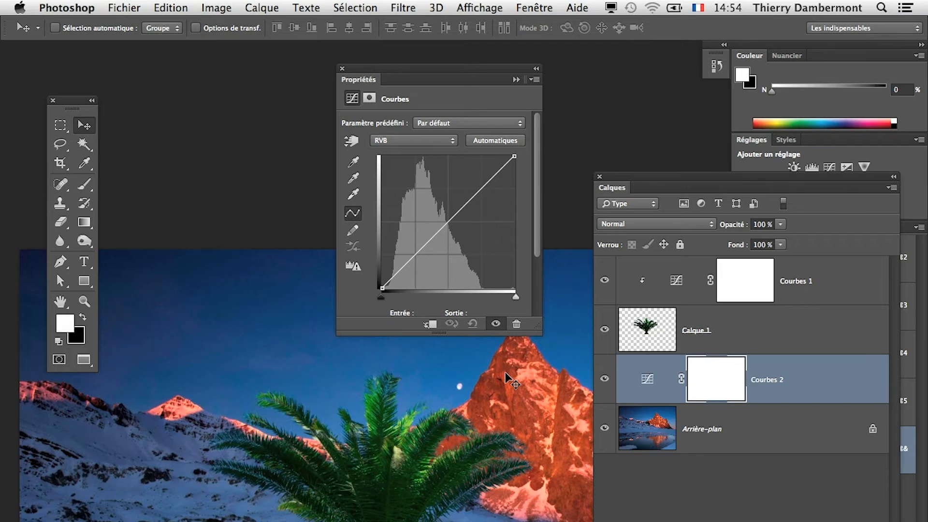
- Lower the landscape's RVB curve with two points to darken the midtones, and close the curve settings
left_click_drag(240, 517, 153, 502)
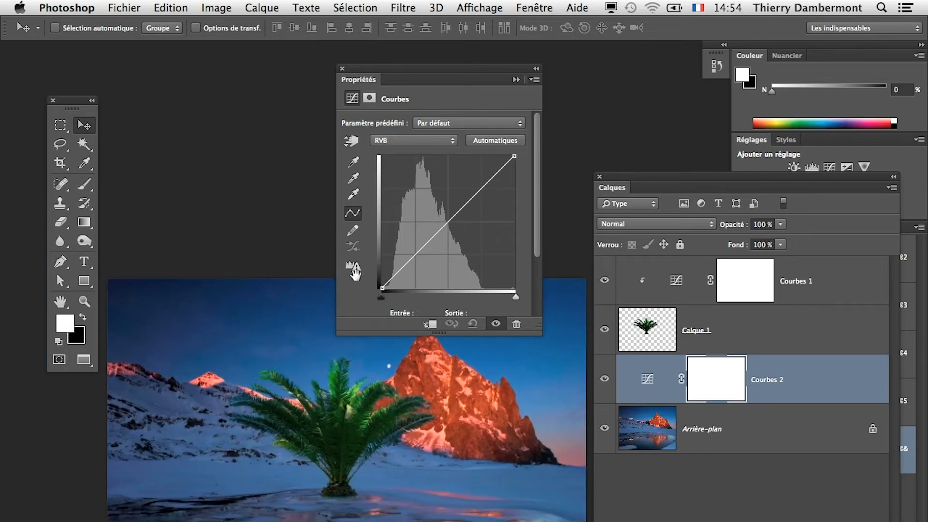
left_click_drag(436, 234, 436, 249)
mouse_move(467, 213)
left_mouse_down()
mouse_move(480, 218)
mouse_move(468, 200)
mouse_move(478, 213)
mouse_move(474, 205)
left_mouse_up()
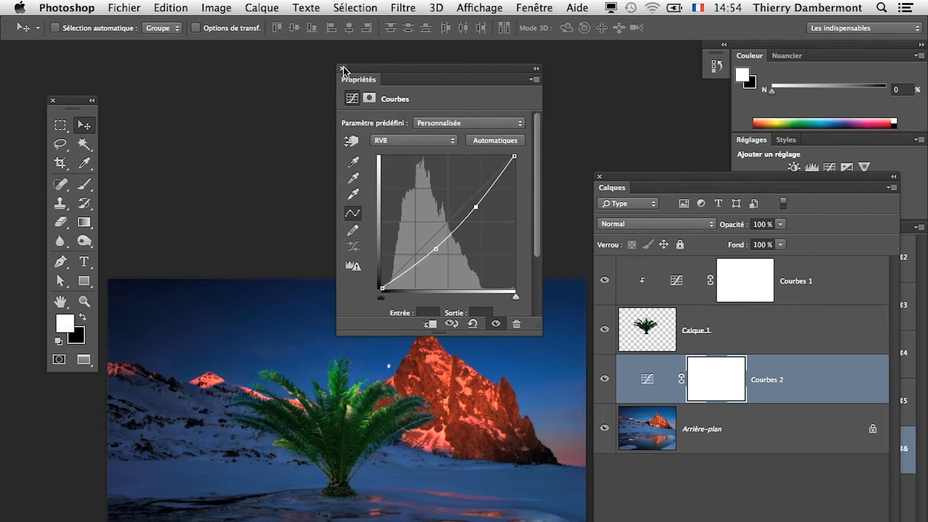
left_click(342, 68)
- Hide Courbes 1 and Courbes 2, and switch Courbes 2 on and off to compare the landscape before and after its correction
left_click(605, 280)
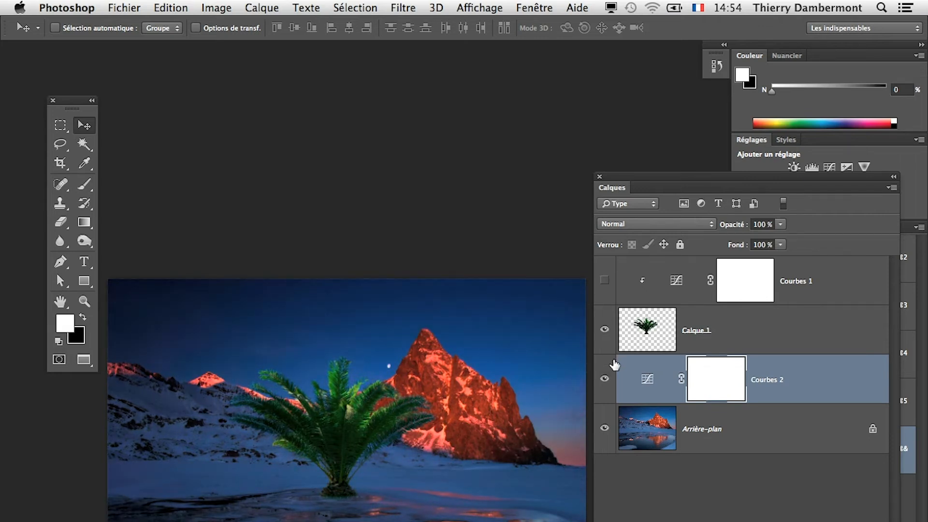
left_click(605, 382)
scroll(322, 477, "up", 5)
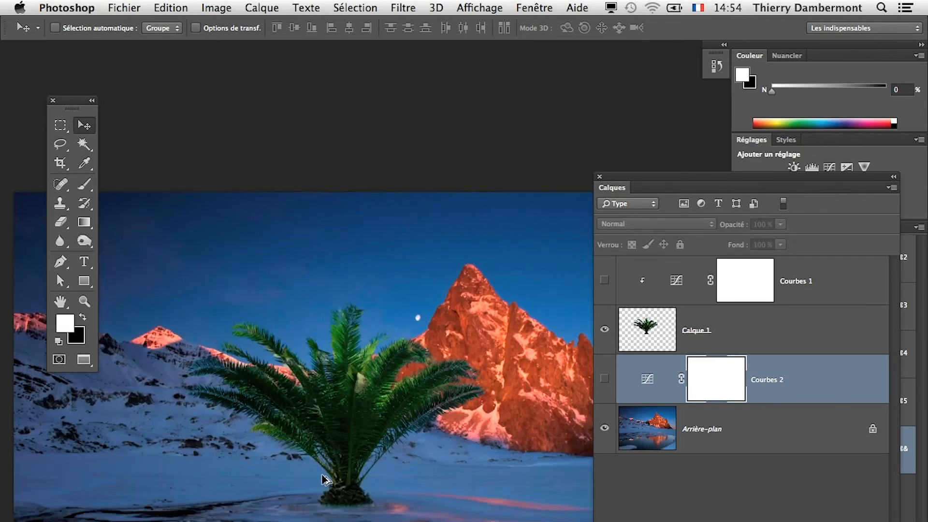
scroll(328, 481, "up", 2)
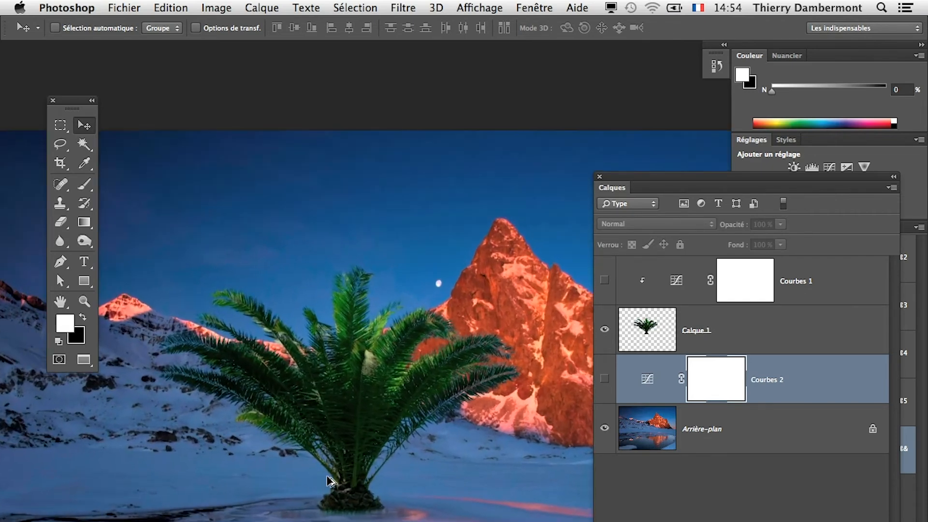
left_click(605, 380)
left_click(606, 379)
left_click(605, 379)
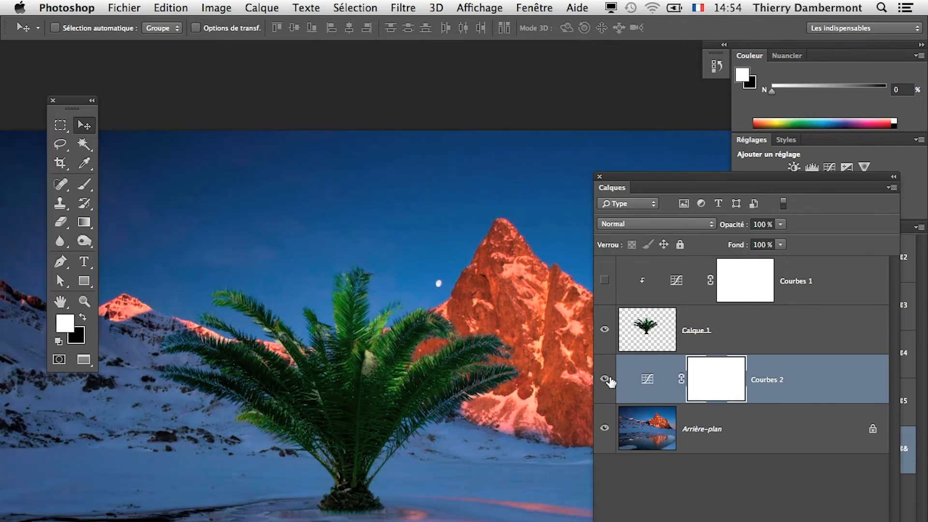
left_click(605, 379)
left_click(606, 380)
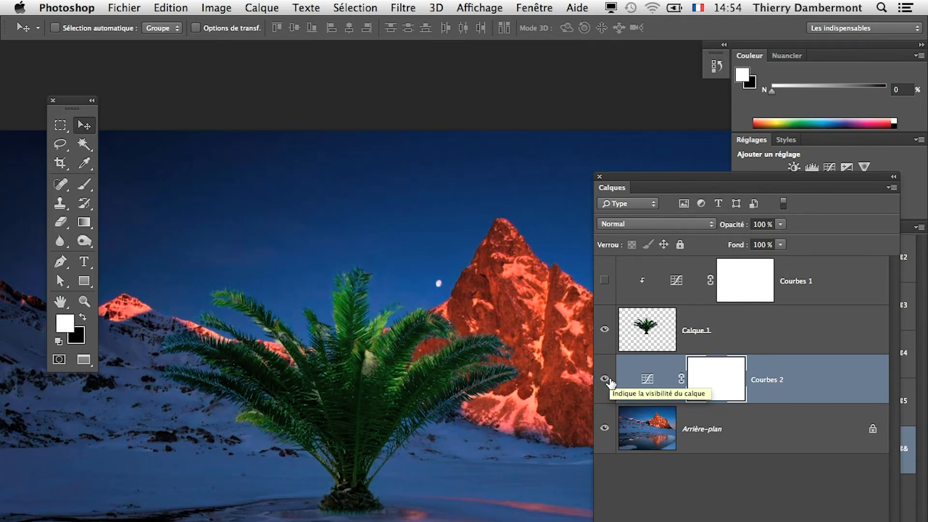
- Switch the clipped Courbes 1 layer on and off to compare the palm's tones up close, leaving the adjustment shown
left_click(605, 281)
left_click(605, 282)
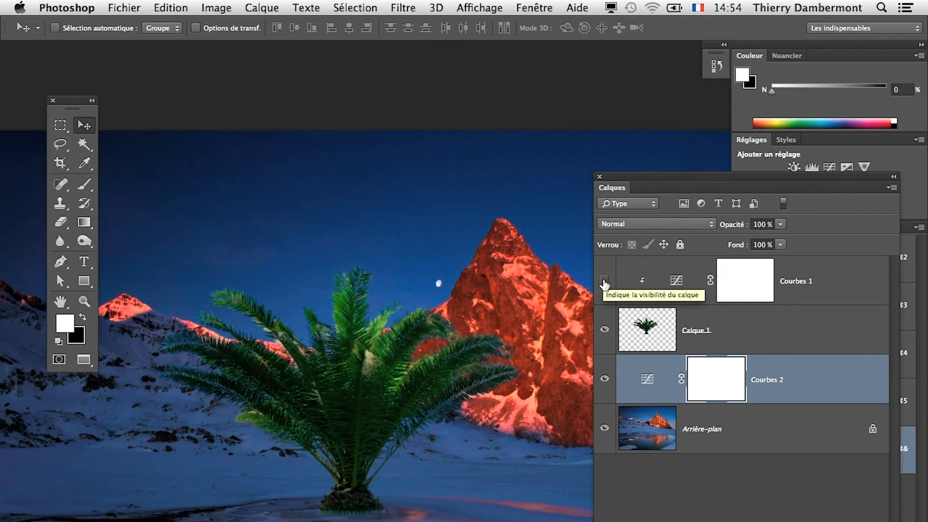
left_click(605, 282)
scroll(359, 411, "up", 4)
scroll(363, 415, "up", 1)
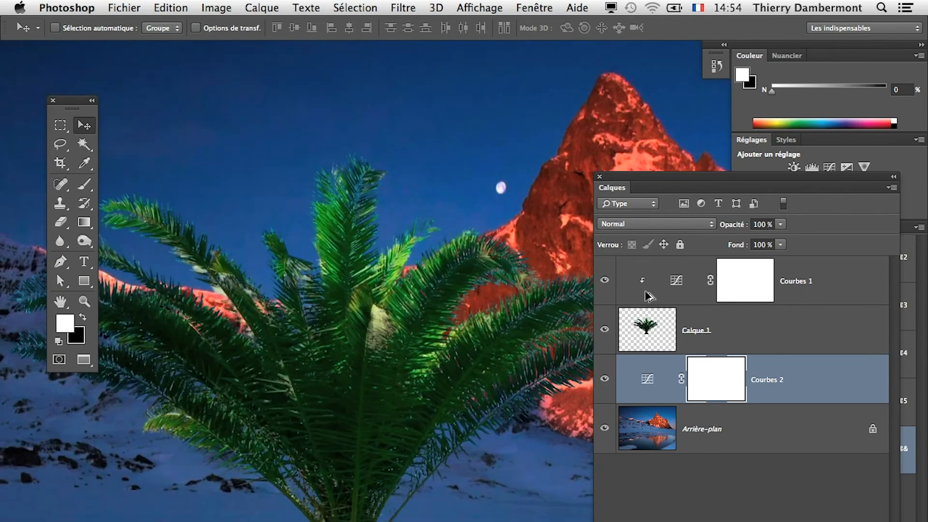
left_click(605, 282)
left_click(605, 281)
left_click(605, 282)
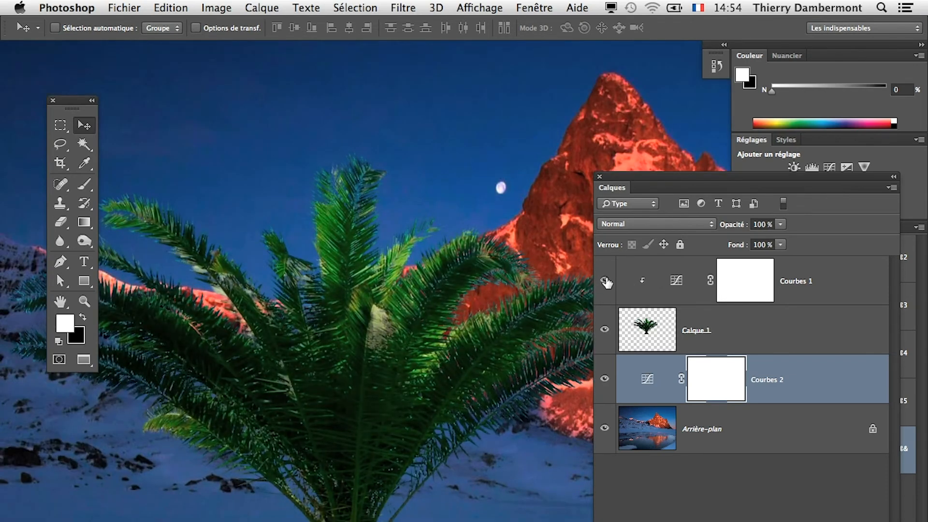
- Narrow the layer list and move it clear of the landscape so the whole composite can be seen
scroll(489, 433, "down", 3)
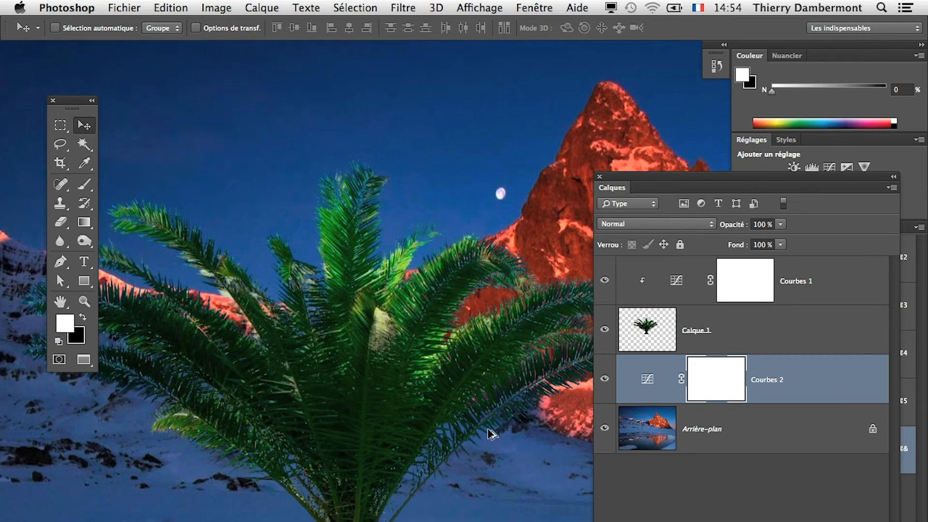
scroll(490, 433, "down", 3)
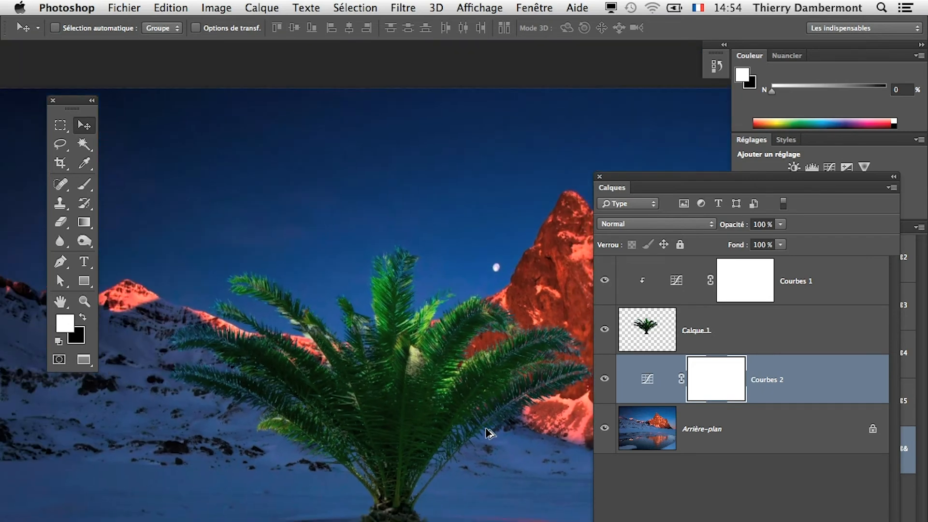
left_click_drag(438, 415, 387, 299)
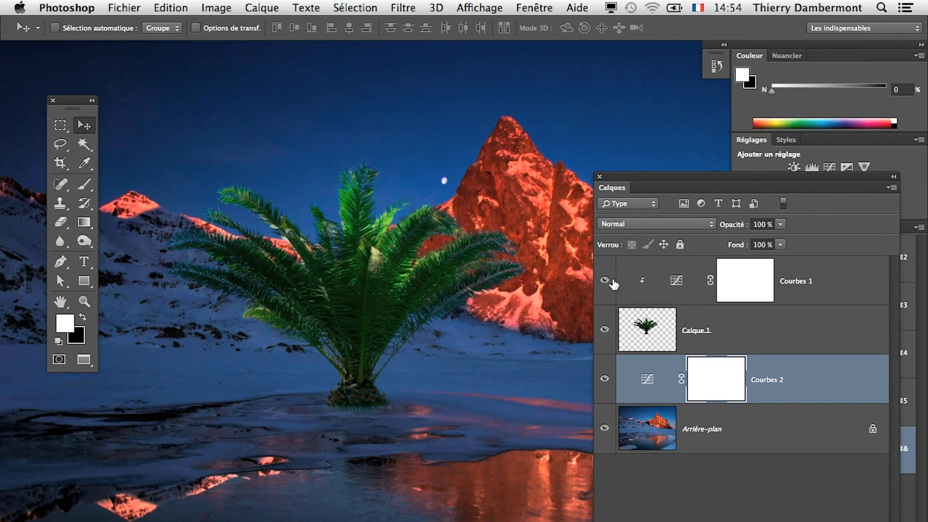
scroll(476, 329, "down", 3)
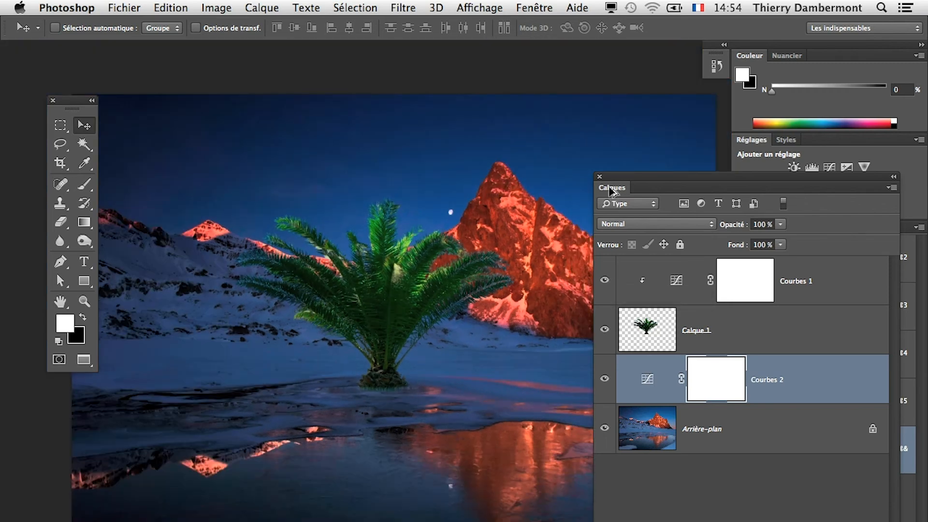
mouse_move(900, 520)
left_mouse_down()
mouse_move(826, 519)
mouse_move(885, 519)
left_mouse_up()
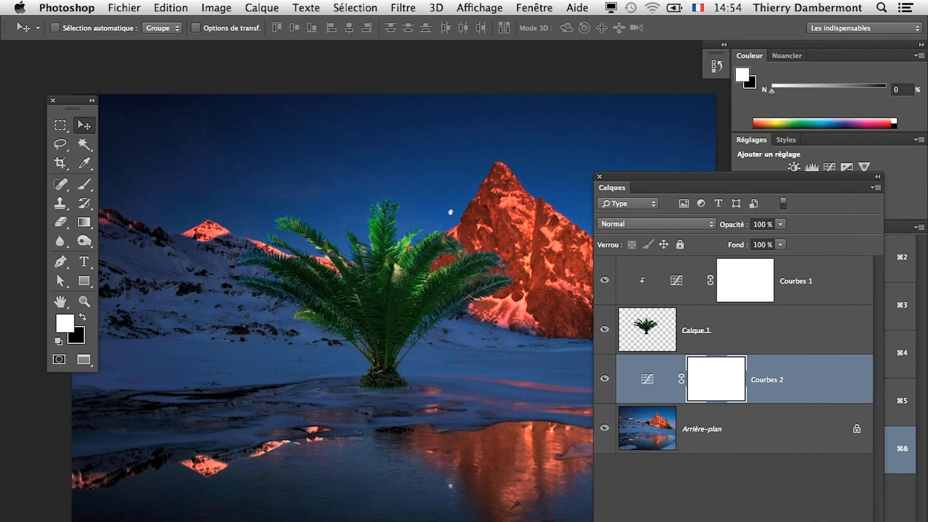
left_click_drag(641, 172, 703, 309)
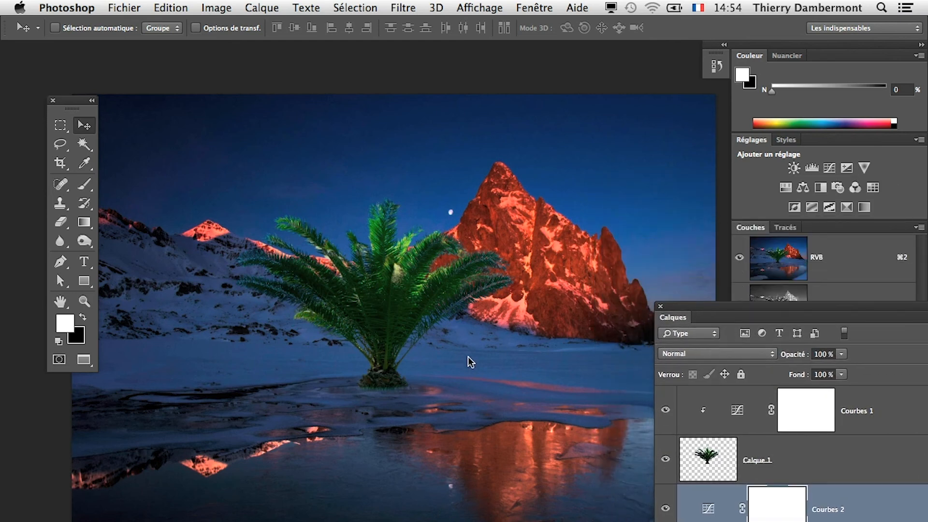
scroll(457, 354, "down", 1)
- Save the layered composite as a new Photoshop file named "paysage de neige - 02.psd"
left_click(124, 8)
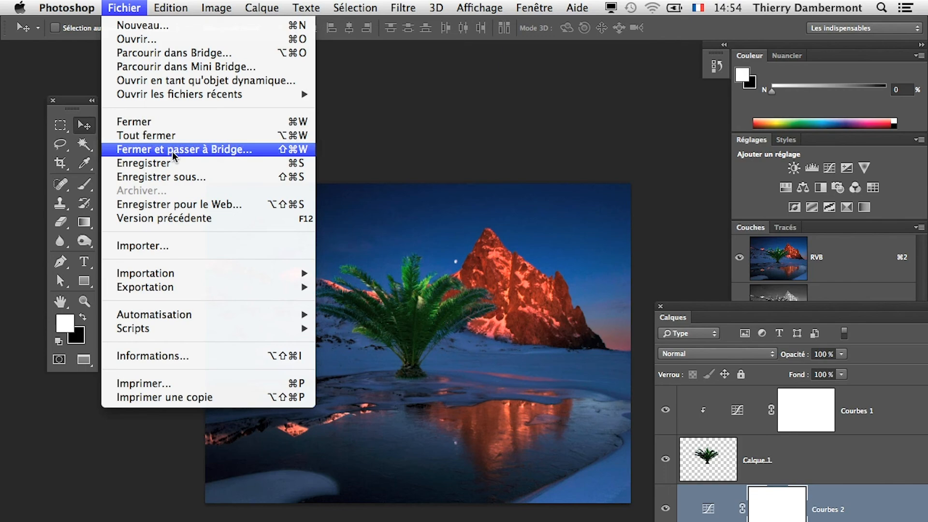
left_click(186, 178)
left_click(485, 125)
type("- ")
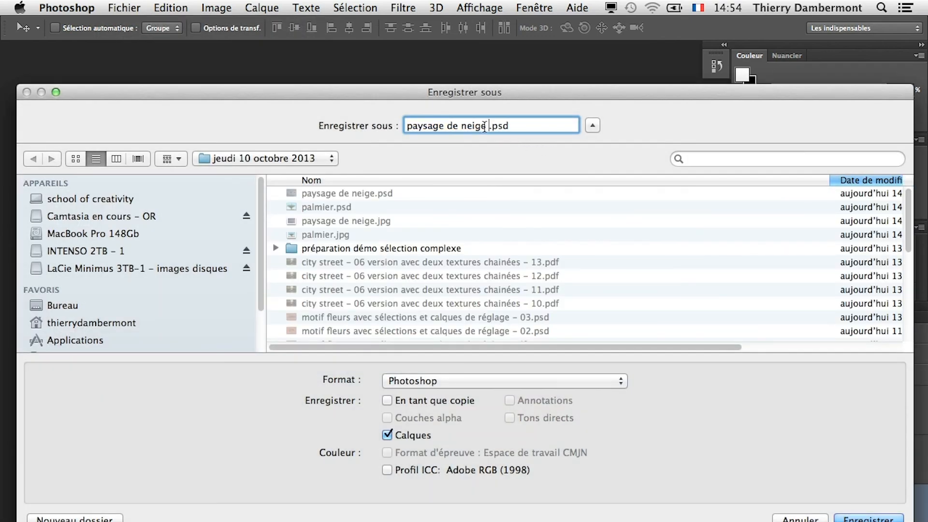
type("02")
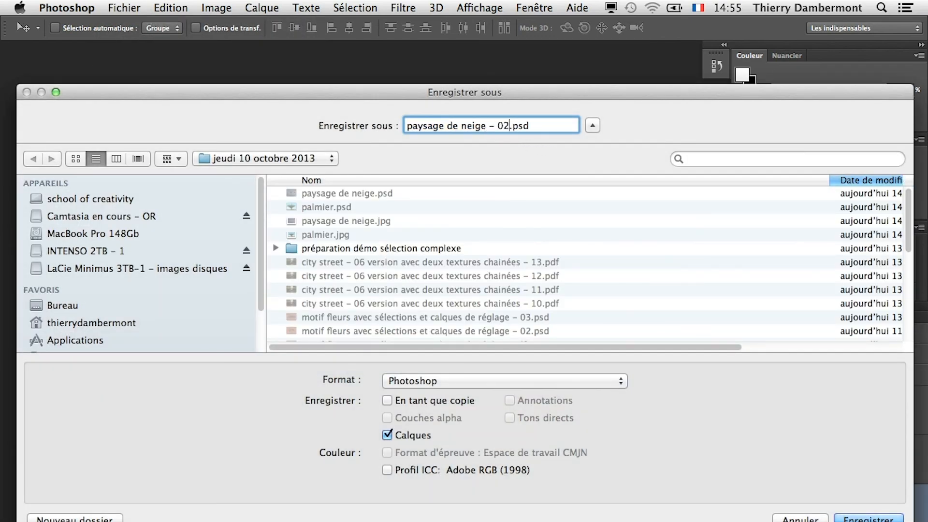